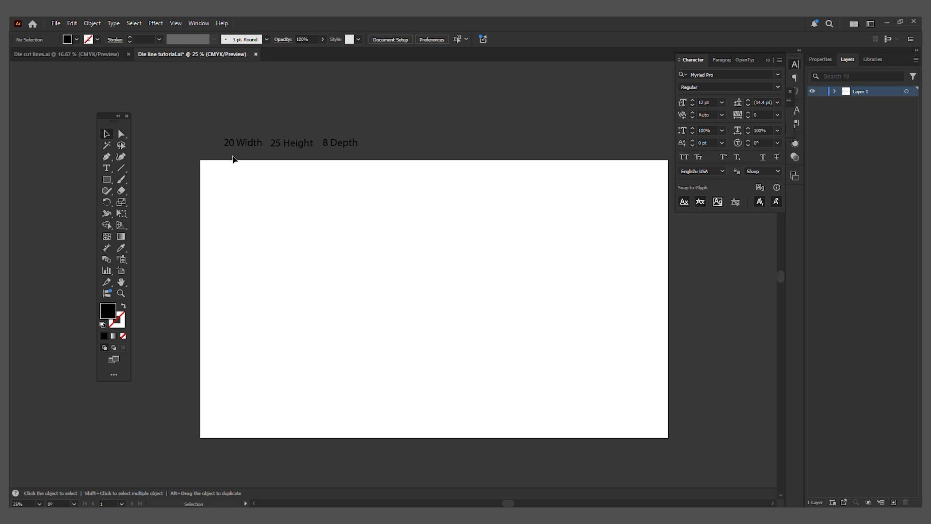
- Create a 20 by 25 cm rectangle on the artboard and swap its fill and stroke so that only a black outline remains
click(106, 183)
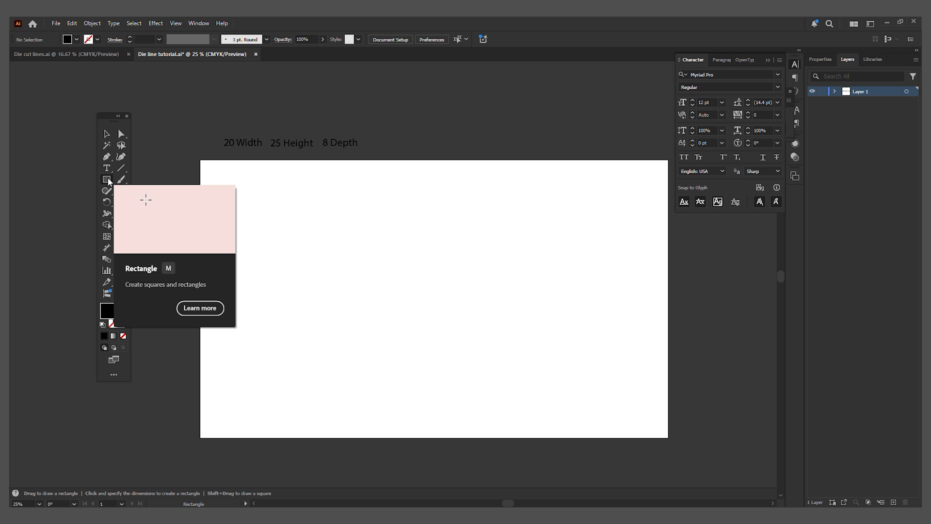
click(414, 280)
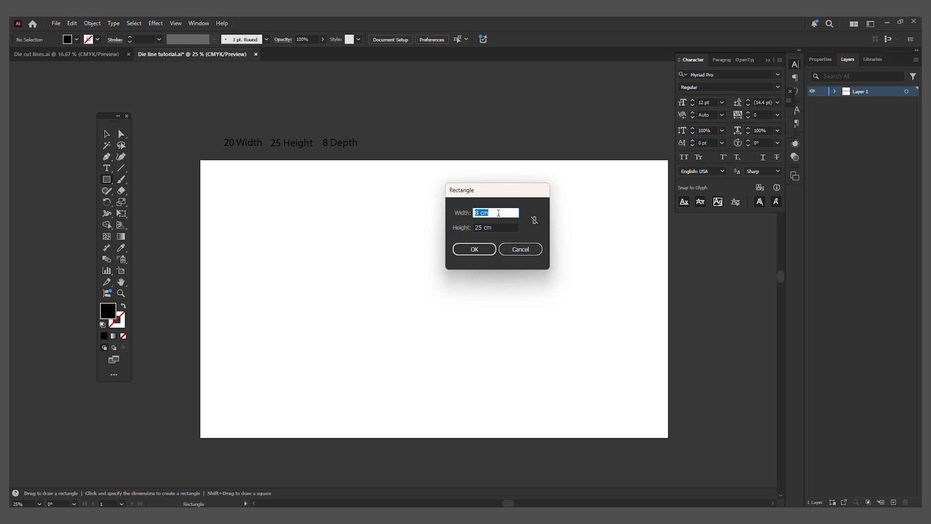
text(8 cm)
drag(498, 213, 371, 216)
text(20)
click(499, 226)
click(482, 253)
key(v)
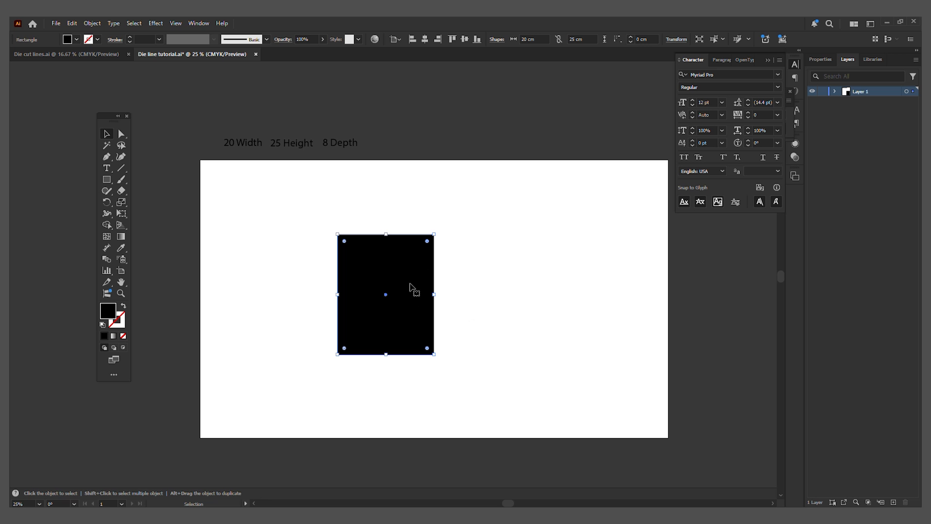
click(124, 307)
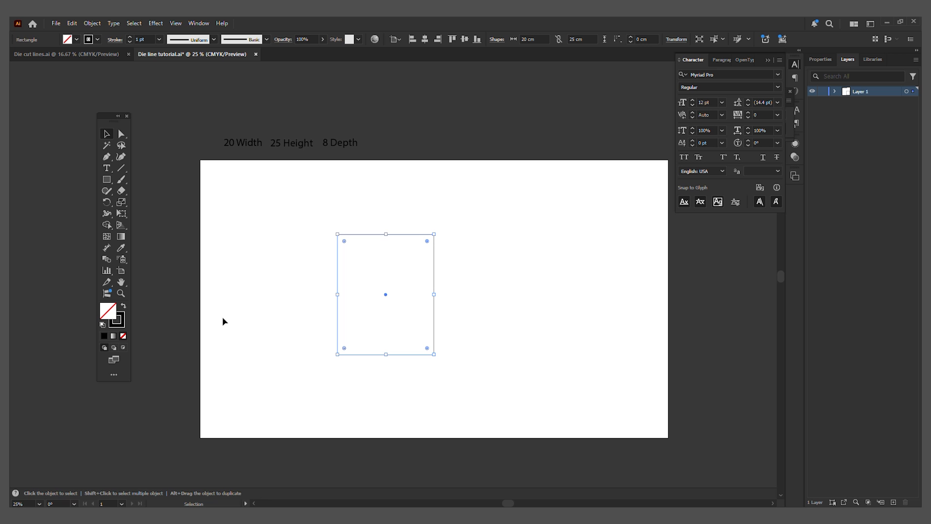
click(461, 280)
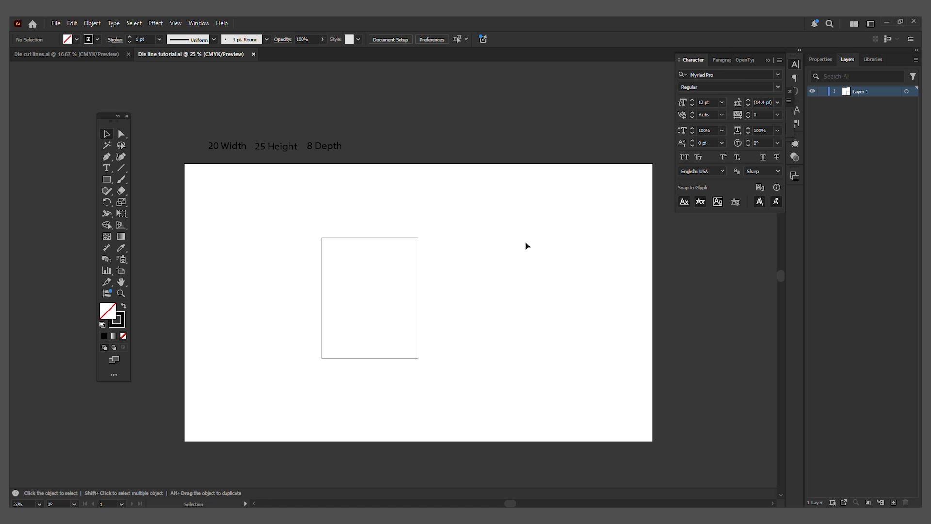
- Create an 8 by 25 cm rectangle and align it flush against the left edge of the 20 cm panel
click(107, 180)
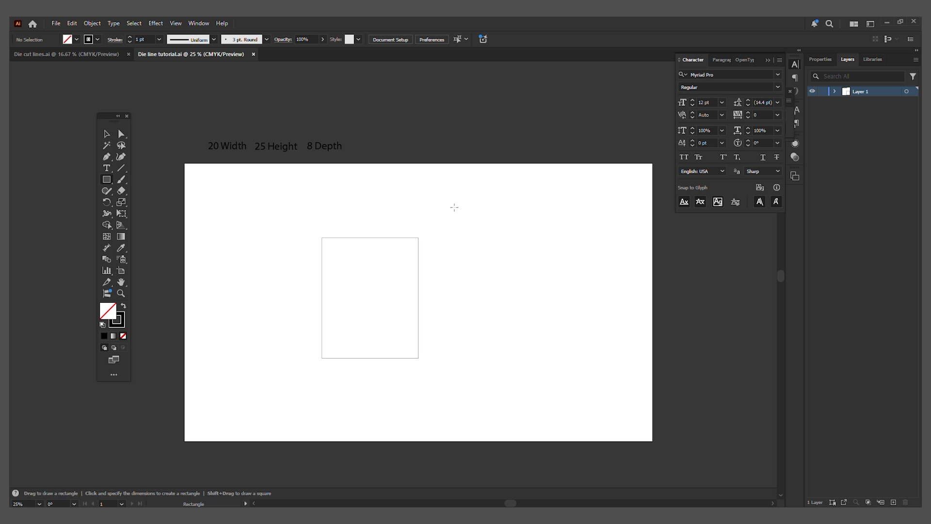
click(480, 254)
drag(475, 190, 523, 206)
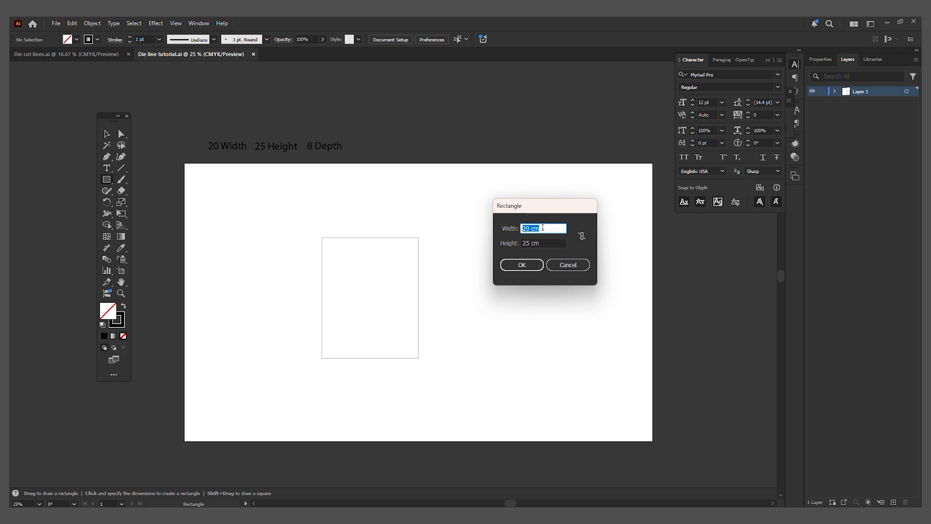
drag(563, 228, 317, 239)
text(8)
key(Return)
key(v)
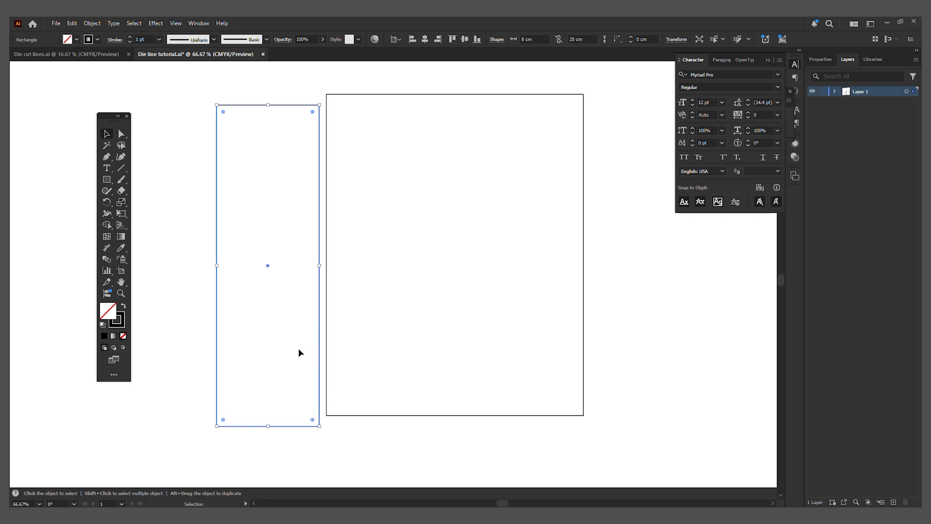
drag(298, 348, 328, 343)
- Duplicate both panels together and place the copies flush against the right edge of the originals
key(ctrl+minus)
drag(432, 175, 177, 435)
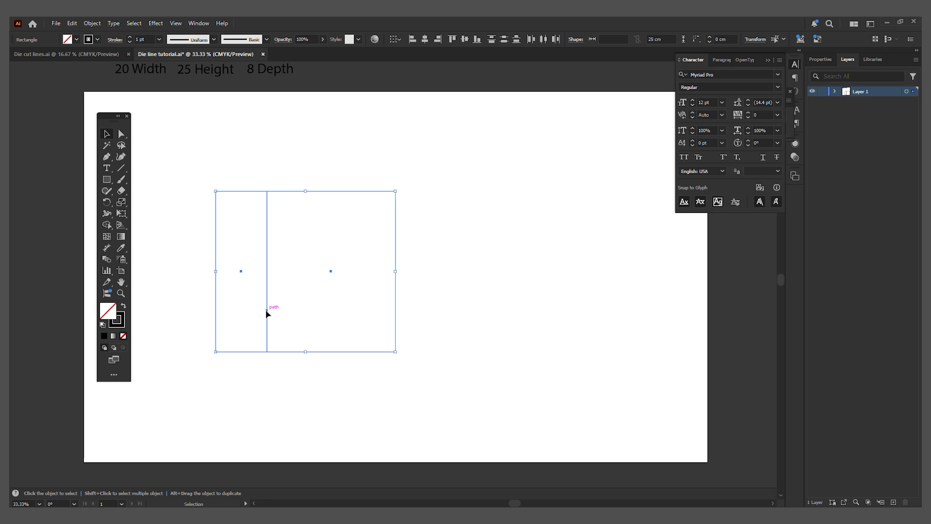
drag(266, 314, 446, 316)
click(366, 289)
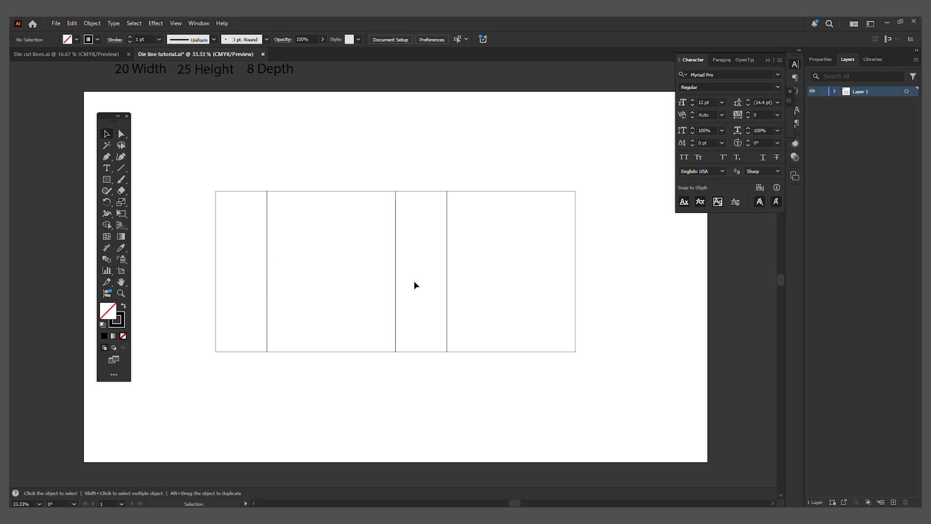
- Duplicate the rightmost 20 cm panel straight upward so the copy sits directly on its top edge
scroll(557, 243, up, 1)
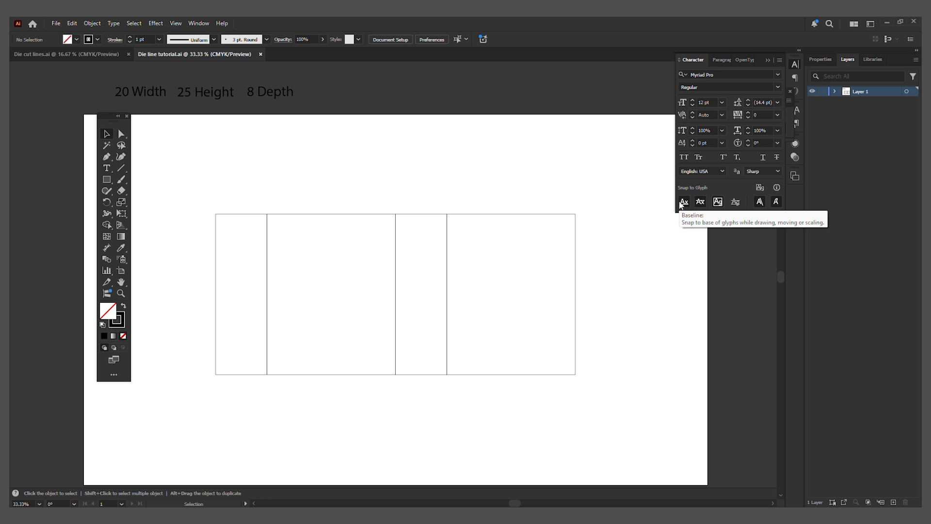
scroll(571, 320, up, 1)
scroll(577, 315, down, 4)
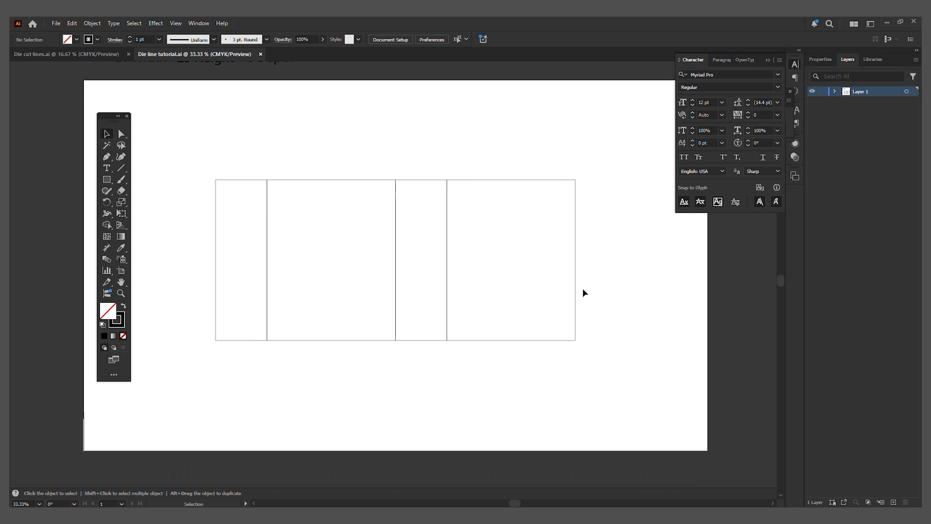
click(576, 257)
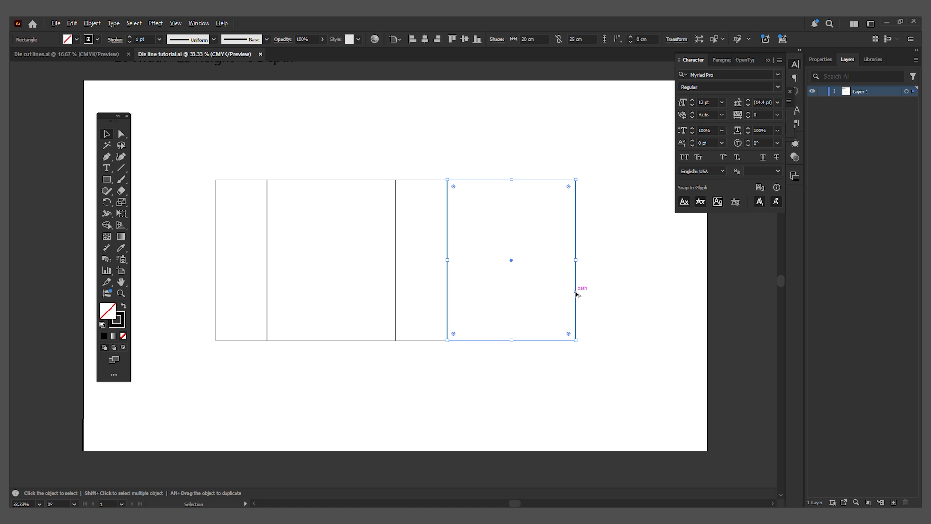
drag(576, 294, 608, 128)
scroll(628, 218, up, 8)
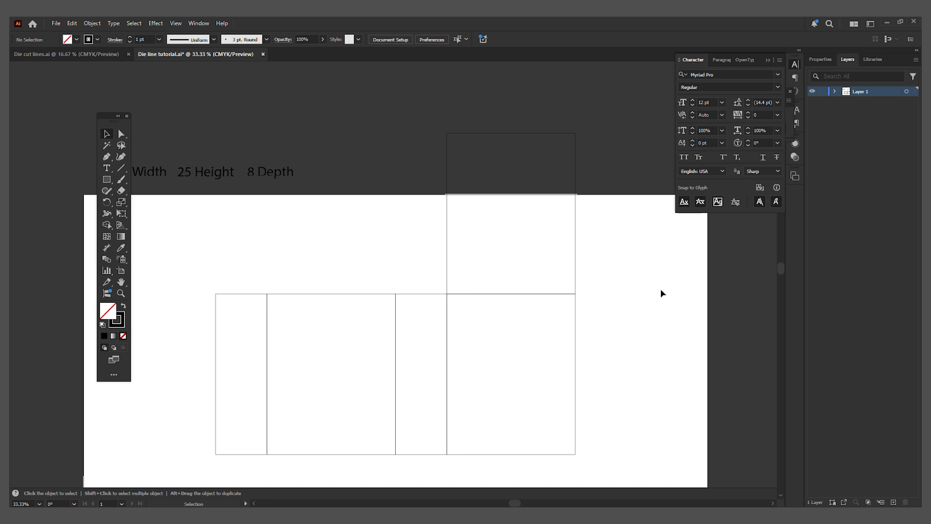
- Set the height of the upper copy to 8 cm, using a bottom reference point so its lower edge stays attached to the panel
drag(603, 226, 374, 235)
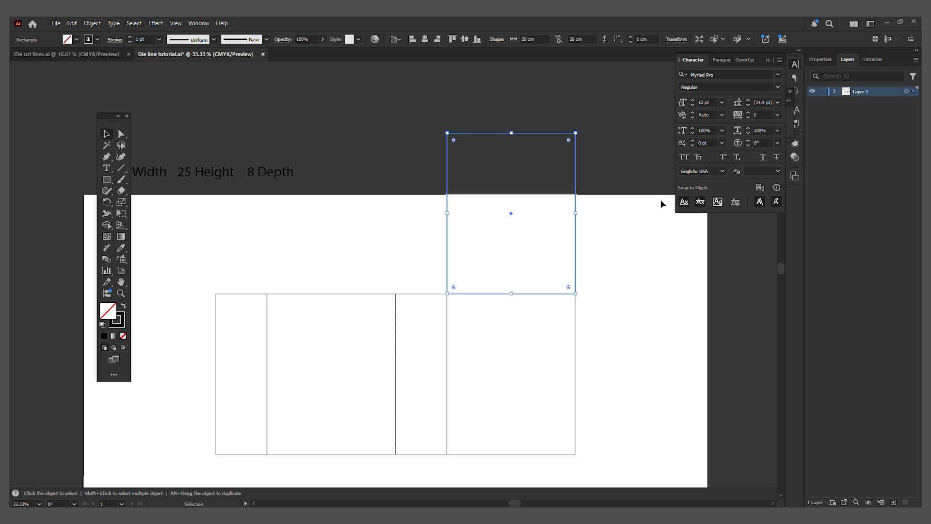
click(676, 39)
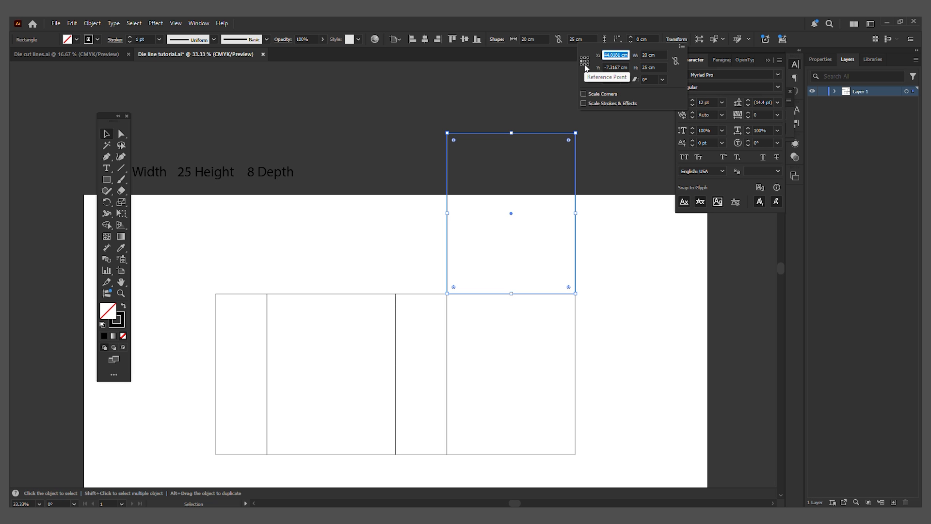
click(585, 61)
click(652, 67)
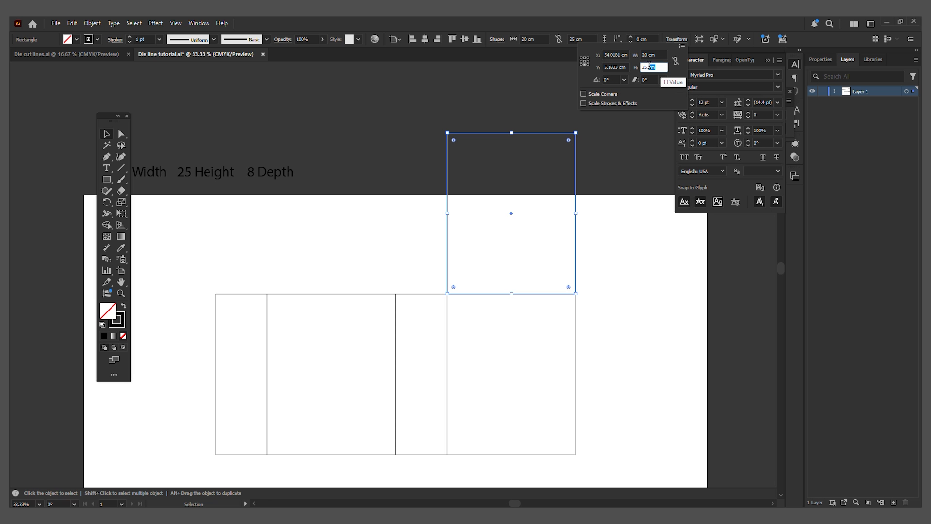
text(8)
key(Return)
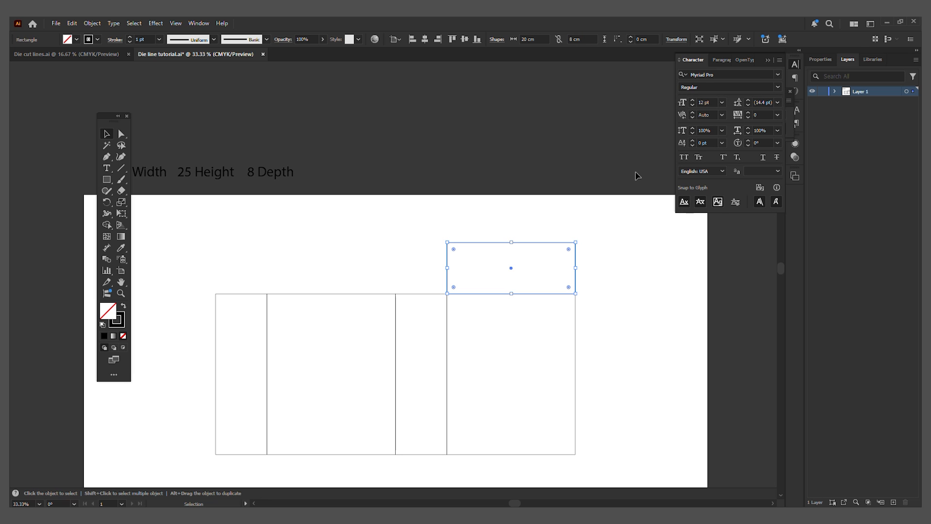
click(396, 374)
click(405, 250)
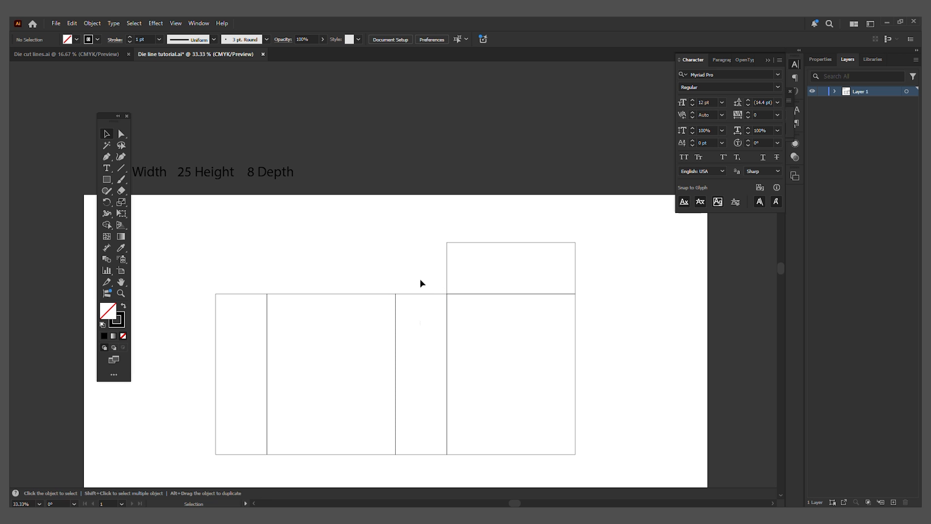
drag(420, 278, 416, 324)
drag(615, 256, 538, 271)
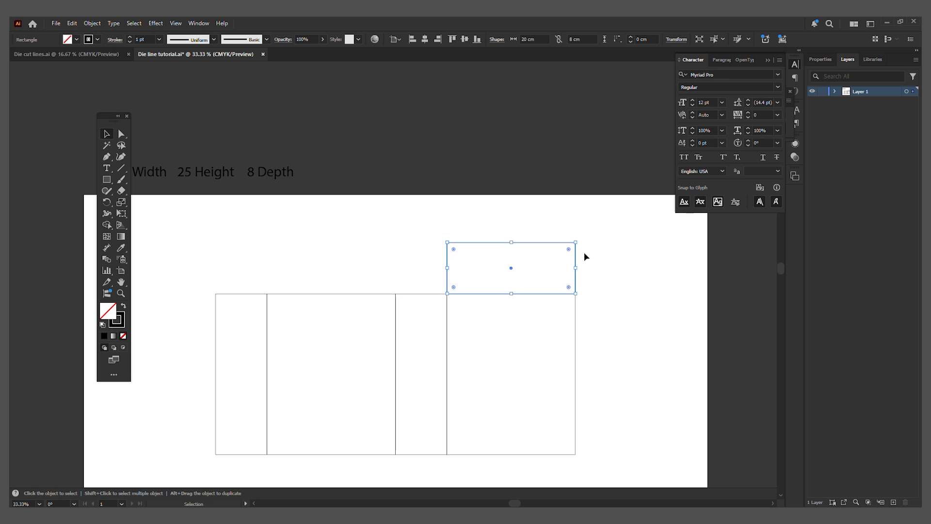
click(584, 252)
- Duplicate the 8 cm top flap directly above itself and set the copy's height to 2.5 cm with its bottom edge fixed
scroll(551, 238, up, 2)
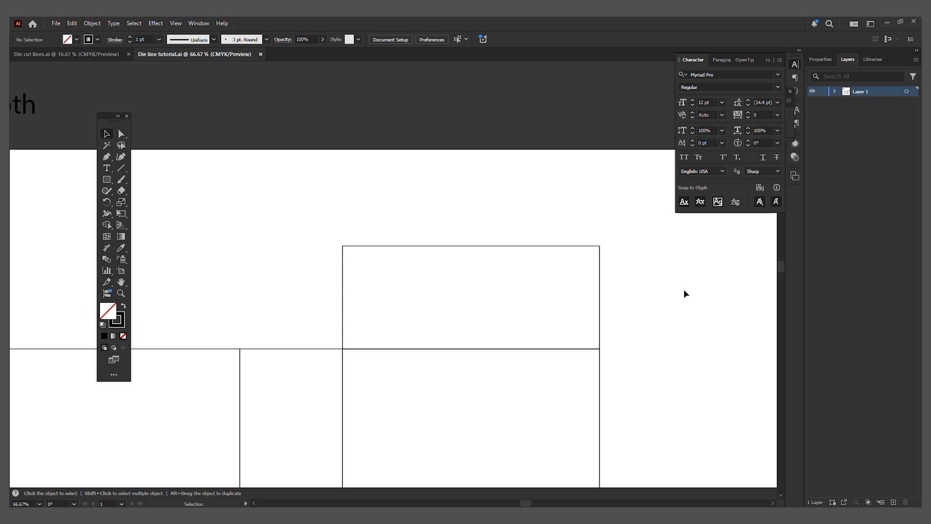
click(575, 247)
drag(578, 253, 612, 179)
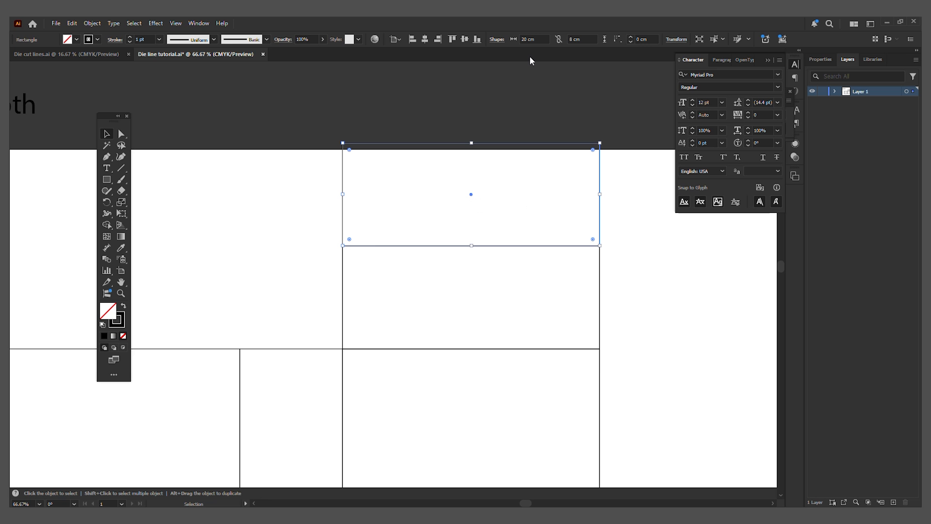
click(676, 39)
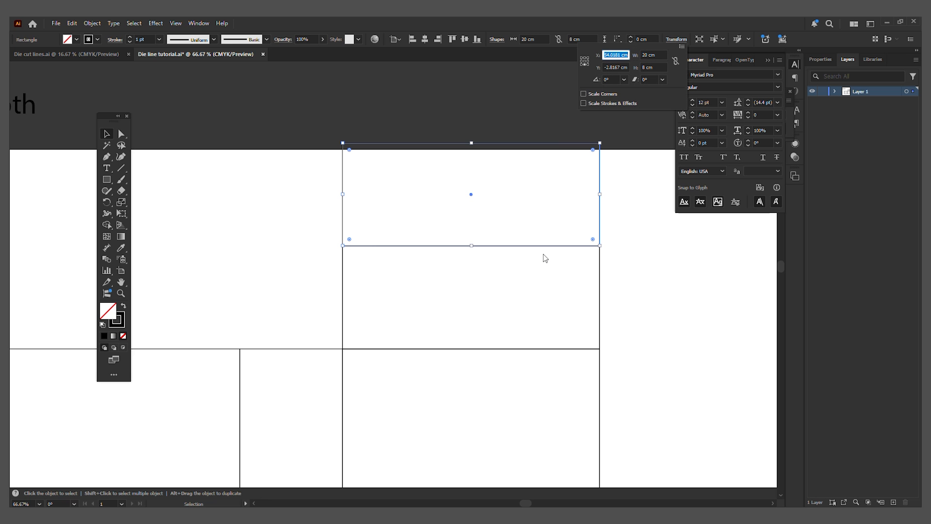
click(657, 66)
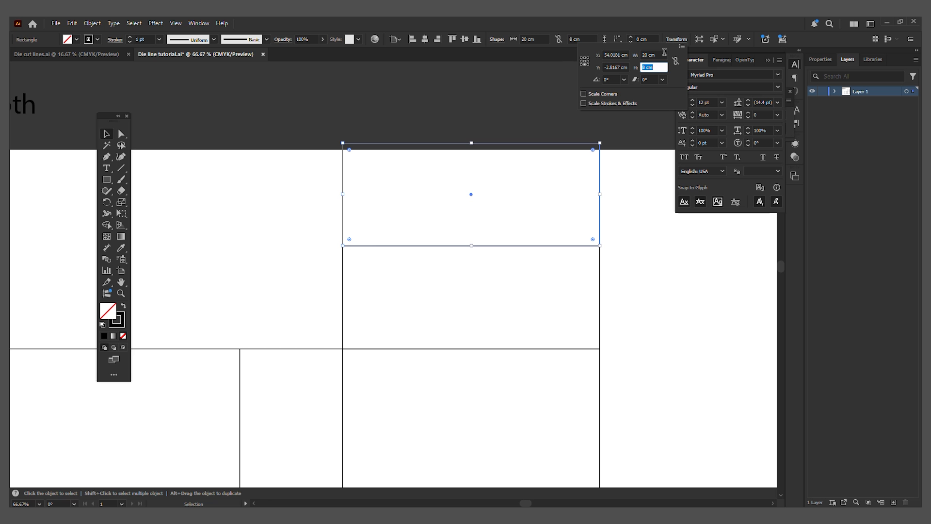
text(2.5)
key(Return)
- Change the copied "8 Depth" label above the new flap to read "2.5 cm"
triple_click(479, 136)
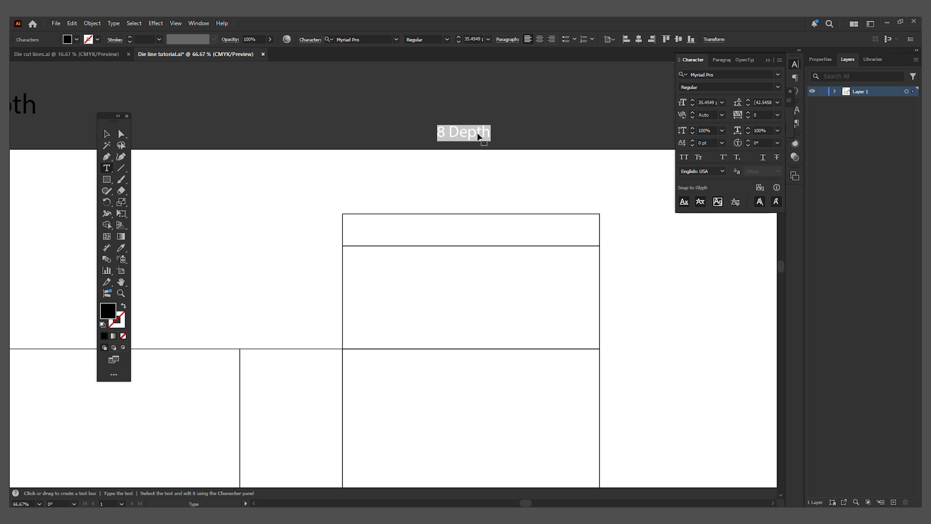
text(2.5 cm)
key(Escape)
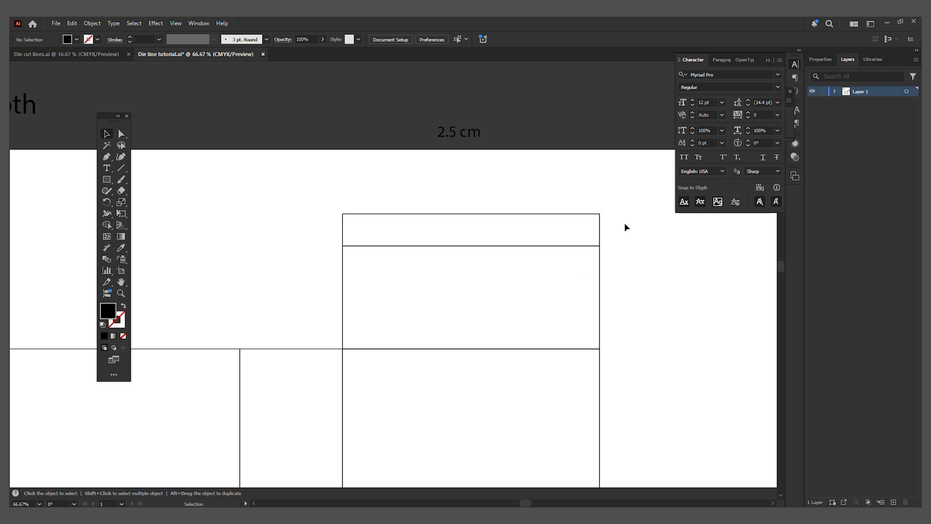
- Round the two upper corners of the 2.5 cm tuck flap, leaving its lower corners square
drag(604, 236, 326, 223)
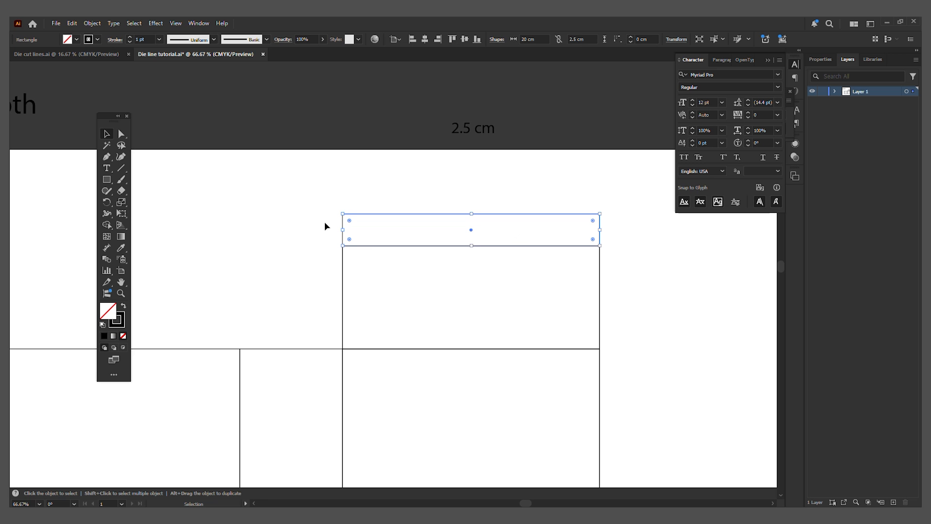
click(122, 133)
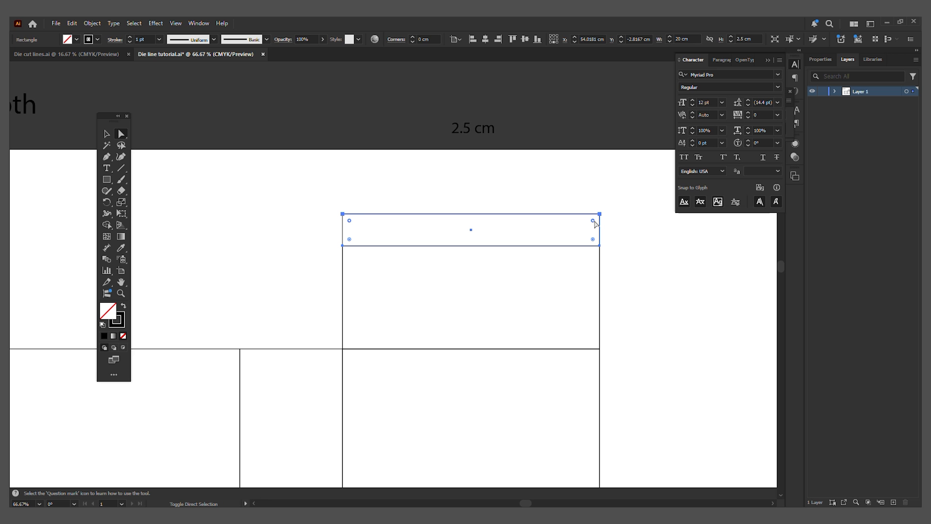
drag(594, 222, 592, 246)
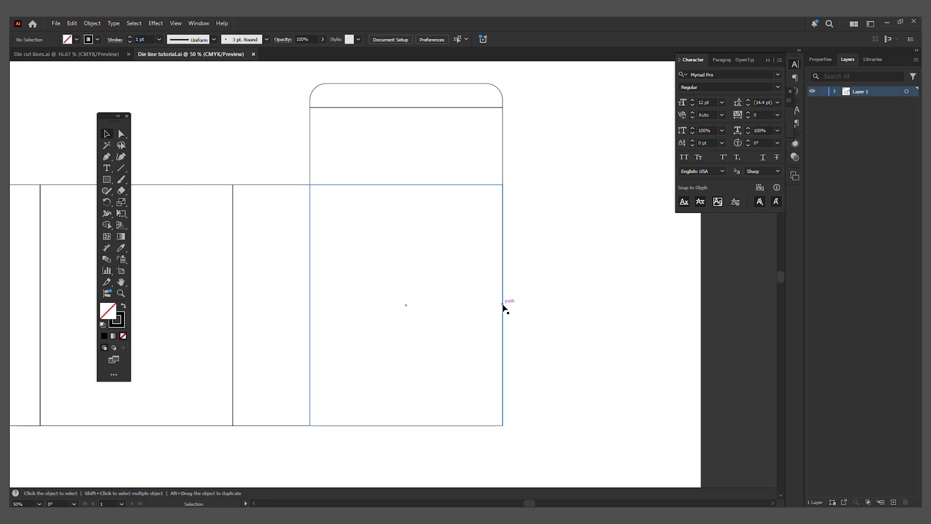
- Duplicate the rightmost 20 by 25 cm panel and place the copy flush against its right edge
drag(502, 307, 696, 306)
key(space)
drag(733, 252, 655, 263)
- Set the width of the new right-hand panel to 2.5 cm from a left reference point, and save the document
click(677, 39)
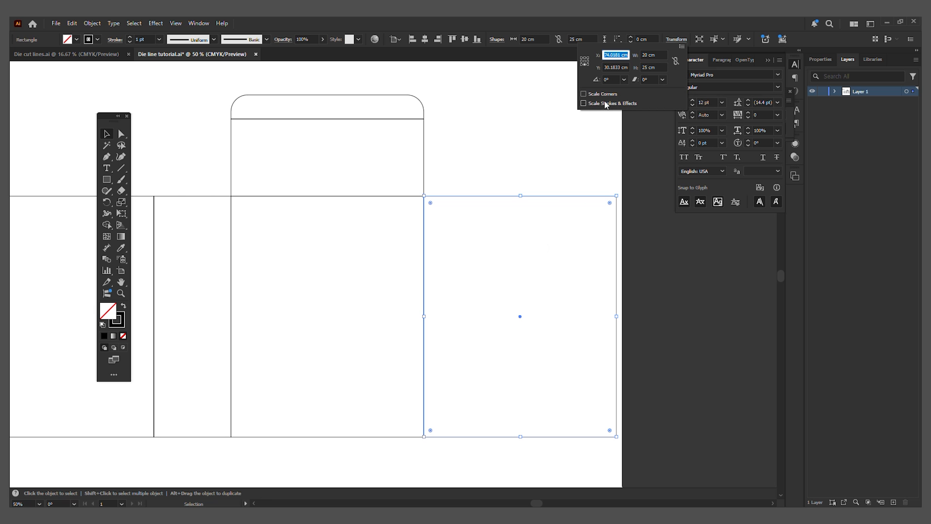
click(582, 62)
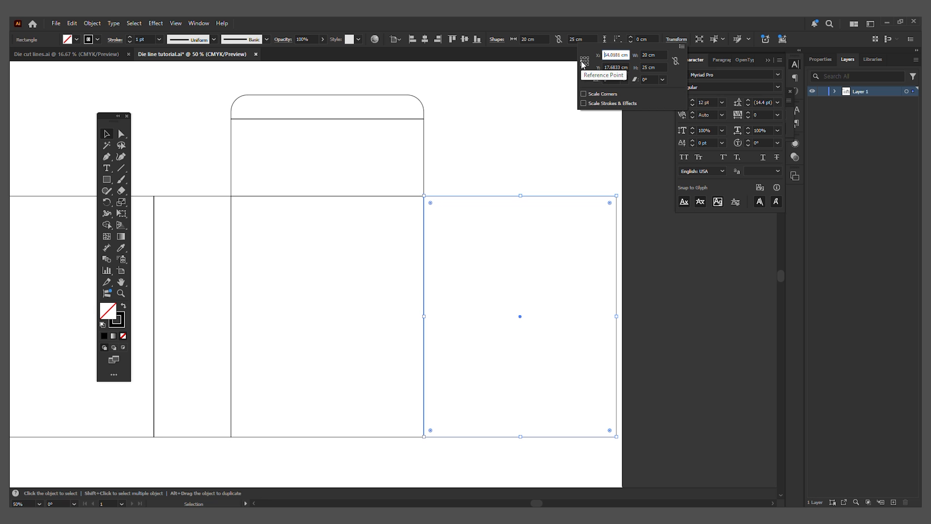
click(659, 54)
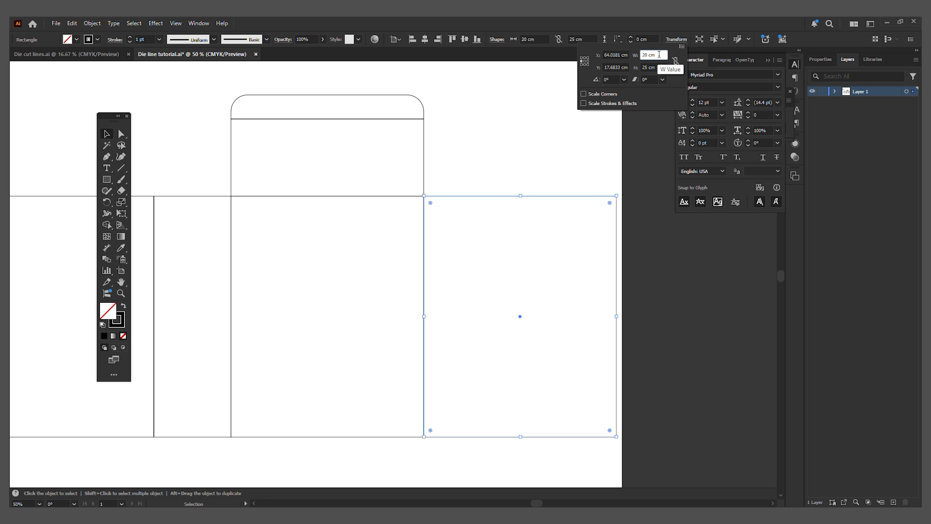
double_click(659, 55)
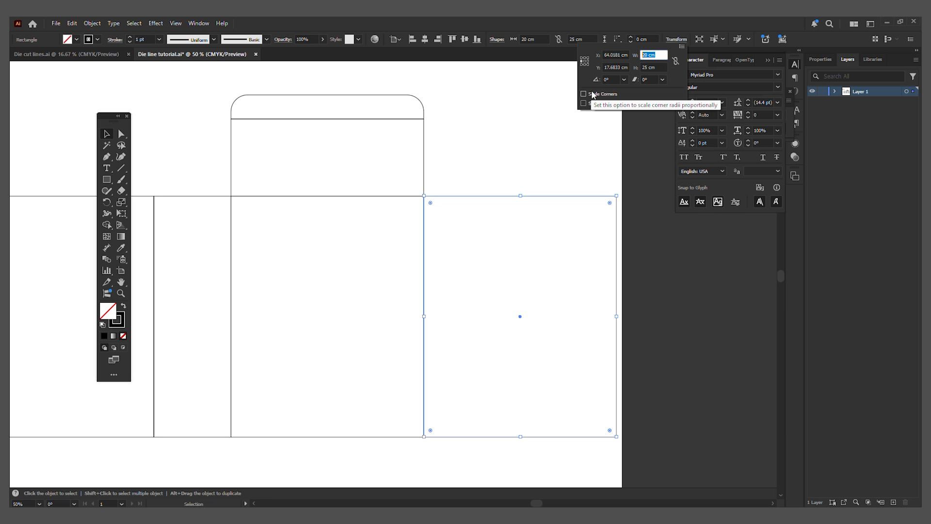
text(2)
text(.5)
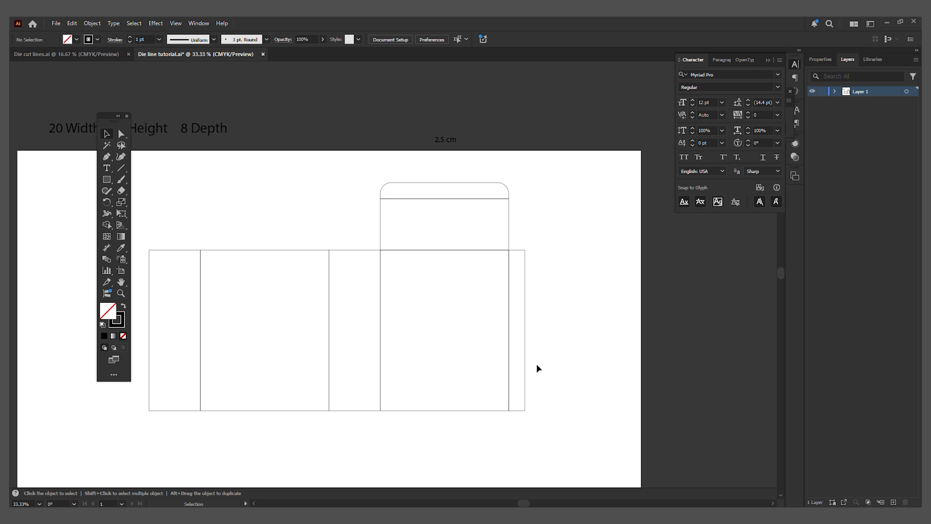
key(ctrl+s)
scroll(536, 368, up, 1)
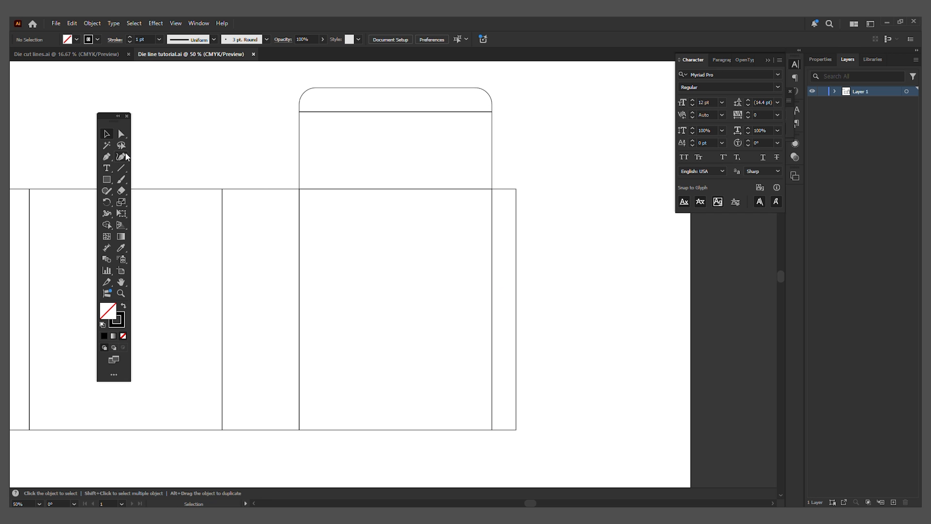
- Lower the outer upper corner of the 2.5 cm glue flap by about 1.4 cm to slant its top edge
click(121, 133)
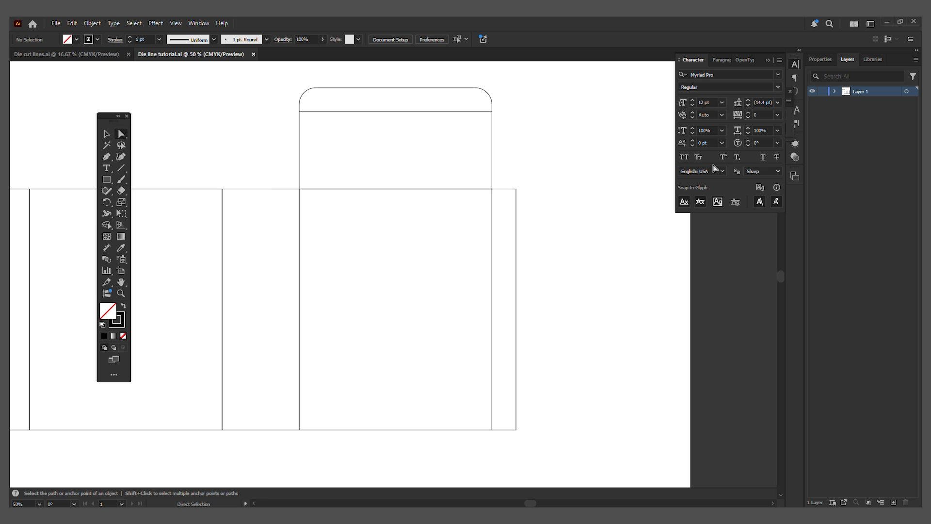
click(516, 190)
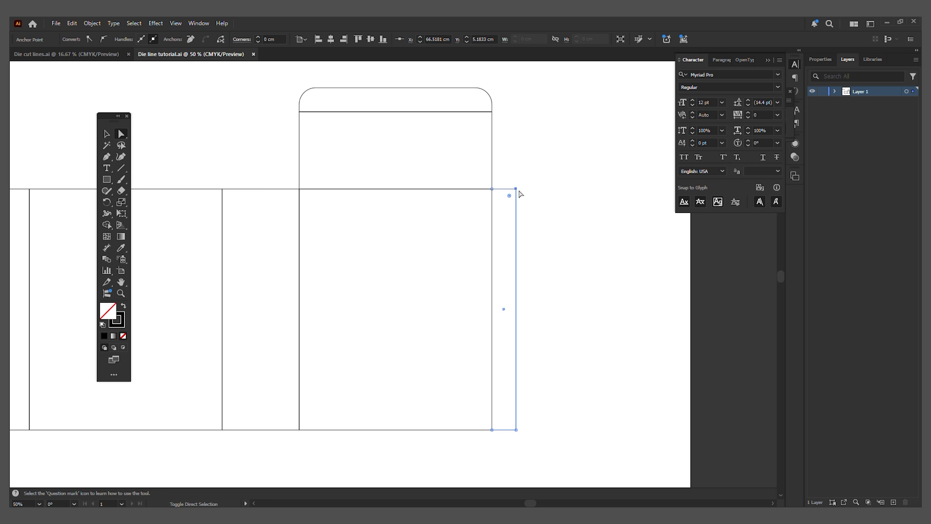
key(shift+Down)
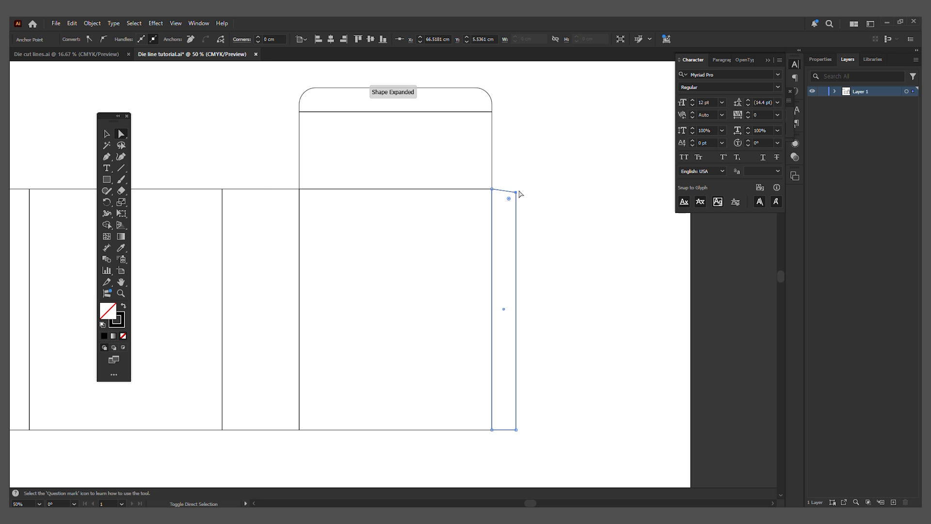
key(shift+Down)
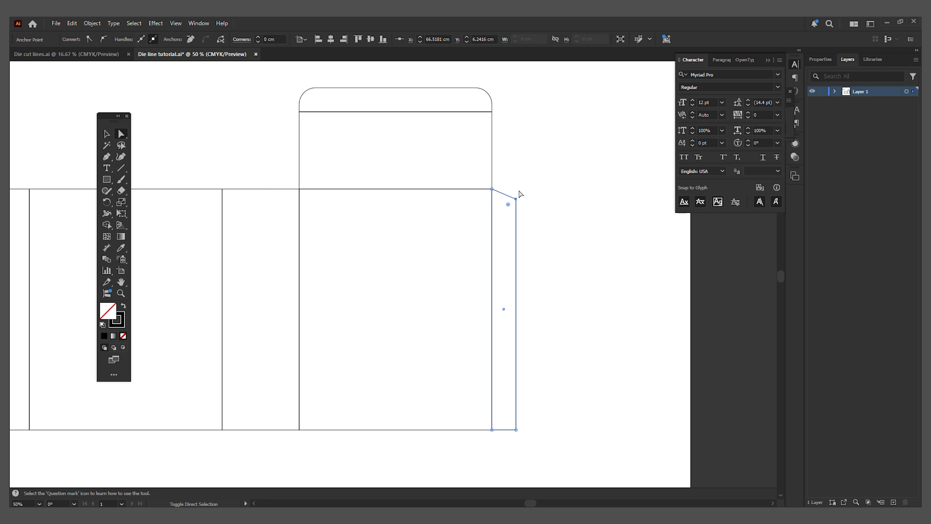
key(shift+Down)
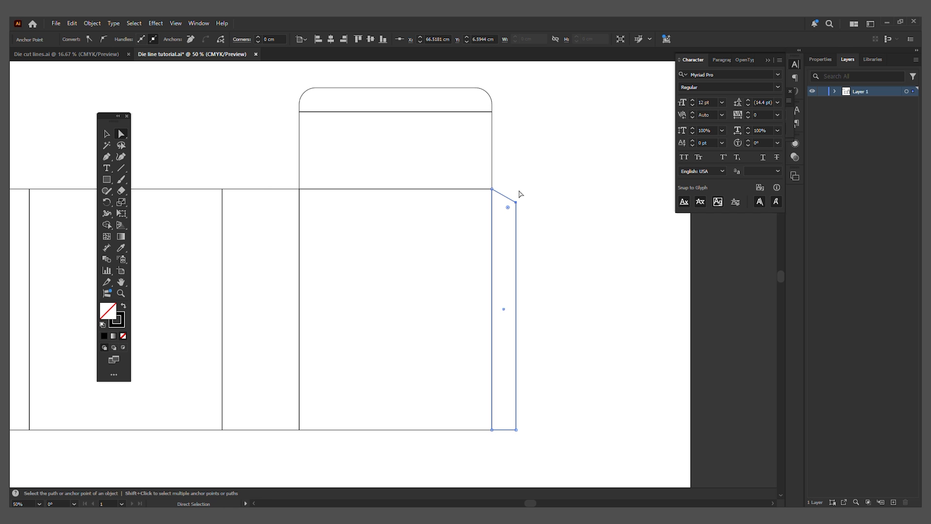
- Raise the outer lower corner of the 2.5 cm glue flap by about 1.4 cm so its bottom edge mirrors the top
click(533, 437)
click(516, 429)
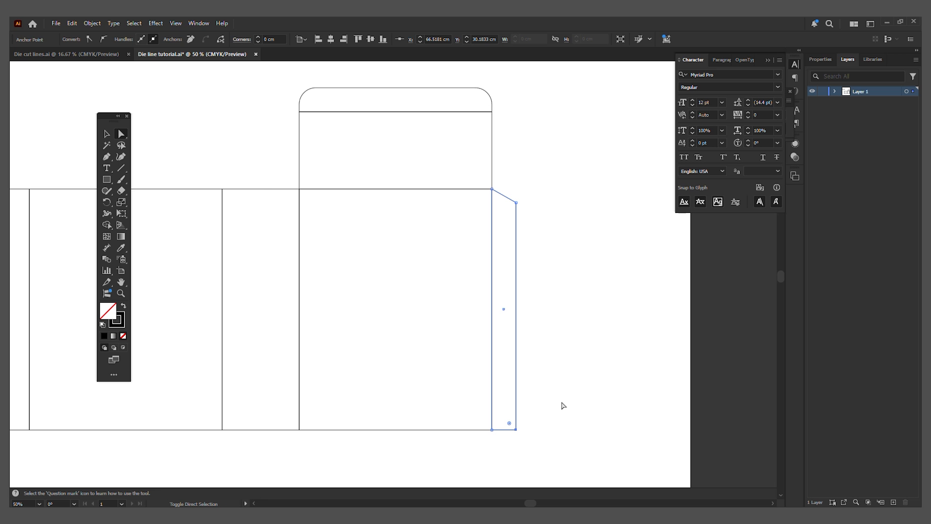
key(shift+Up)
key(shift+Up)
key(shift+Up)
key(shift+Up)
click(562, 405)
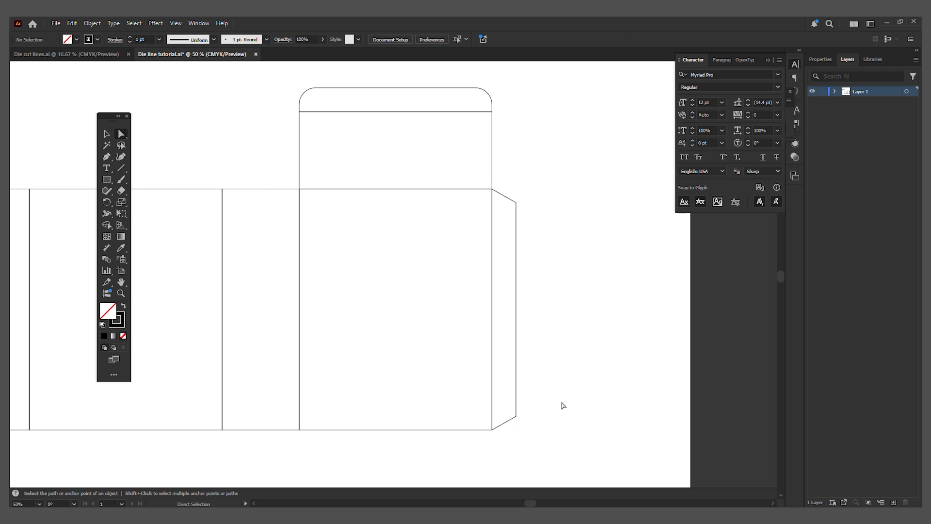
- Duplicate the 8 by 25 cm panel between the two large panels and place the copy directly above it
key(ctrl+minus)
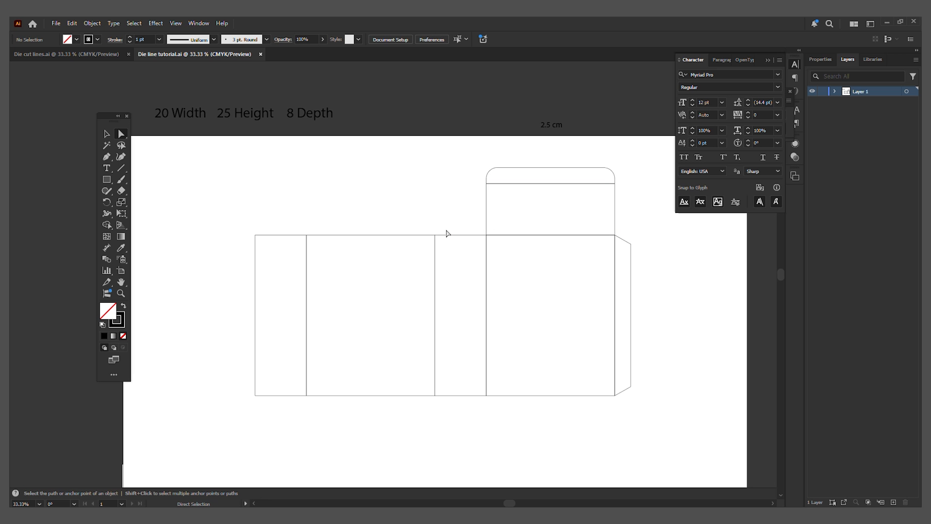
click(467, 395)
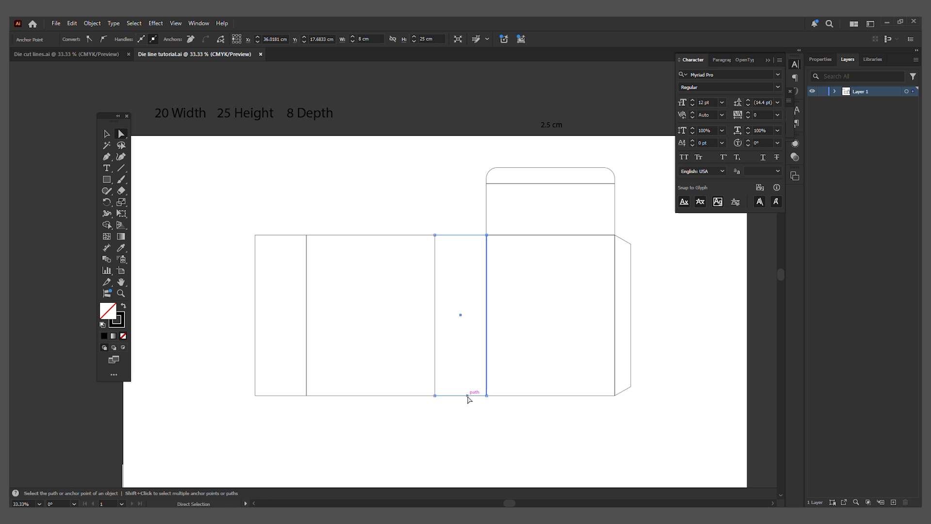
drag(467, 396, 492, 75)
click(106, 133)
click(485, 75)
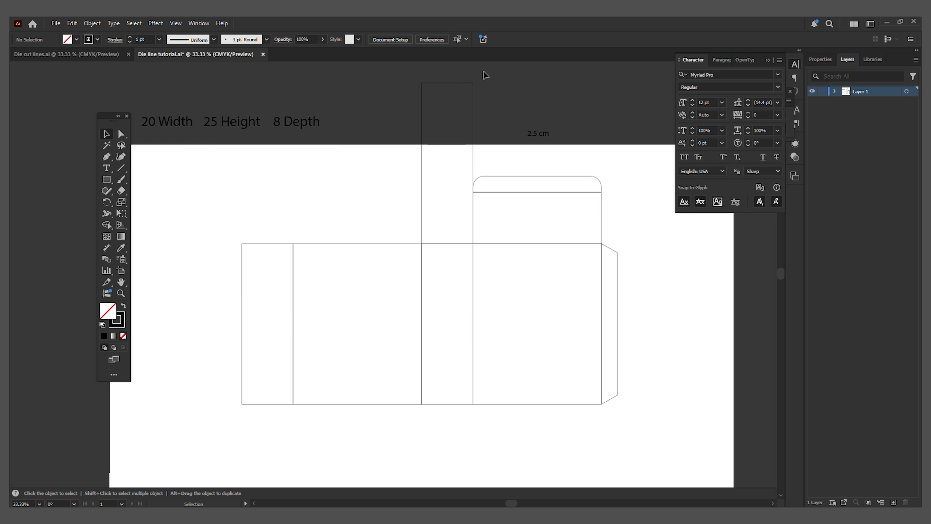
- Set the height of the copied 8 cm wide panel to 4 cm
click(473, 89)
scroll(524, 186, up, 1)
click(702, 251)
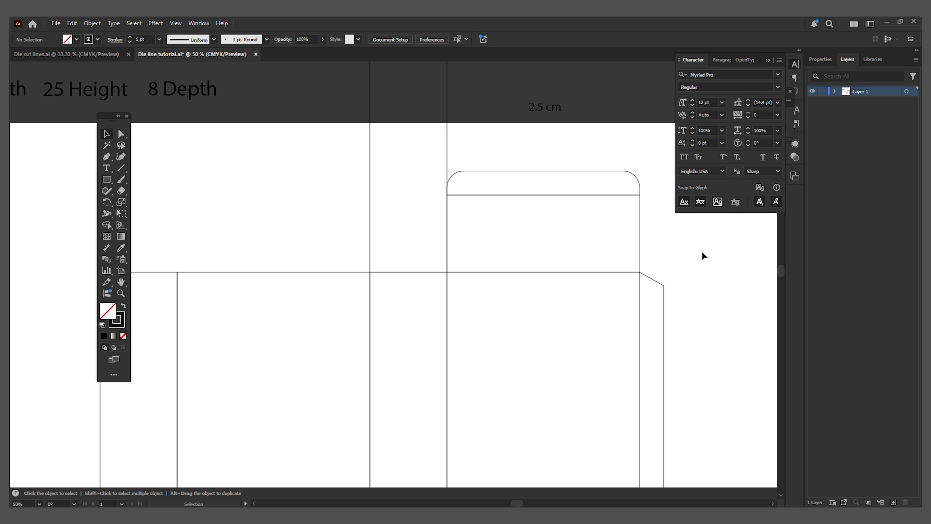
click(640, 249)
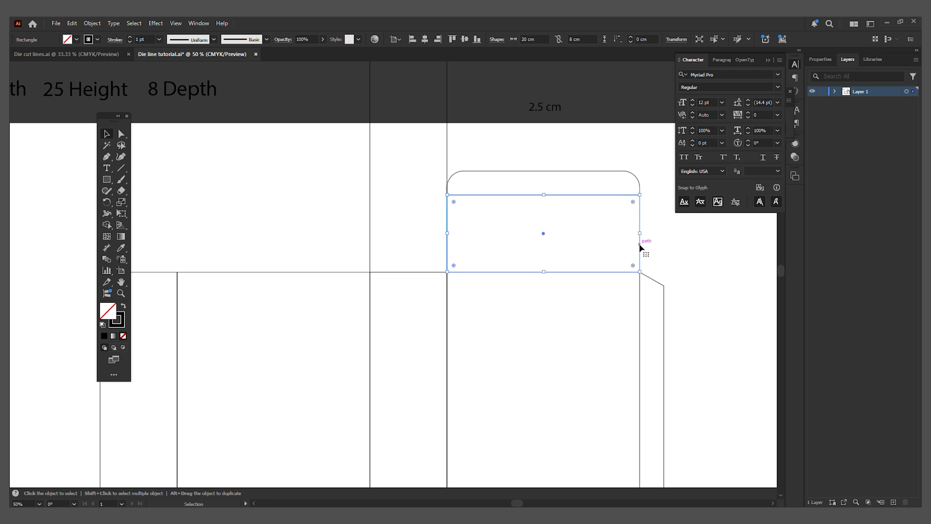
scroll(674, 244, right, 2)
click(384, 131)
scroll(396, 142, up, 1)
click(676, 39)
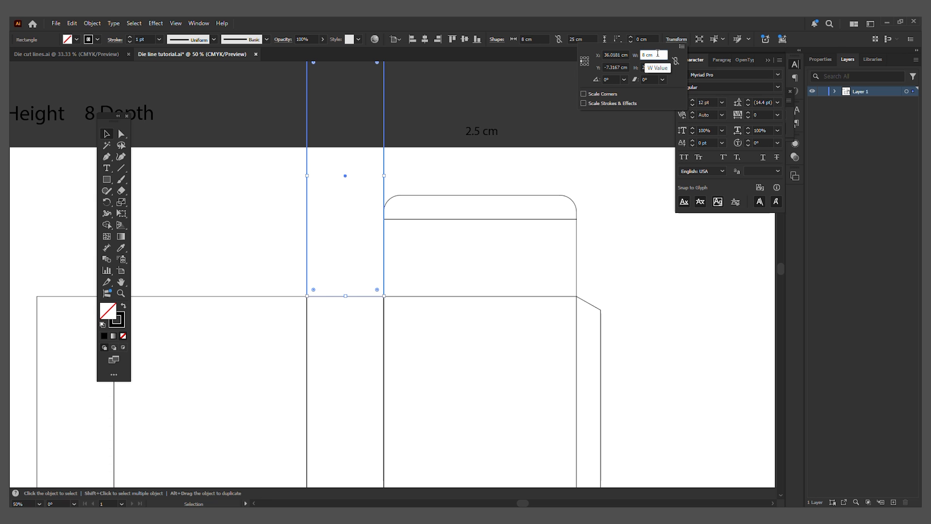
click(656, 54)
key(Tab)
text(4)
key(Return)
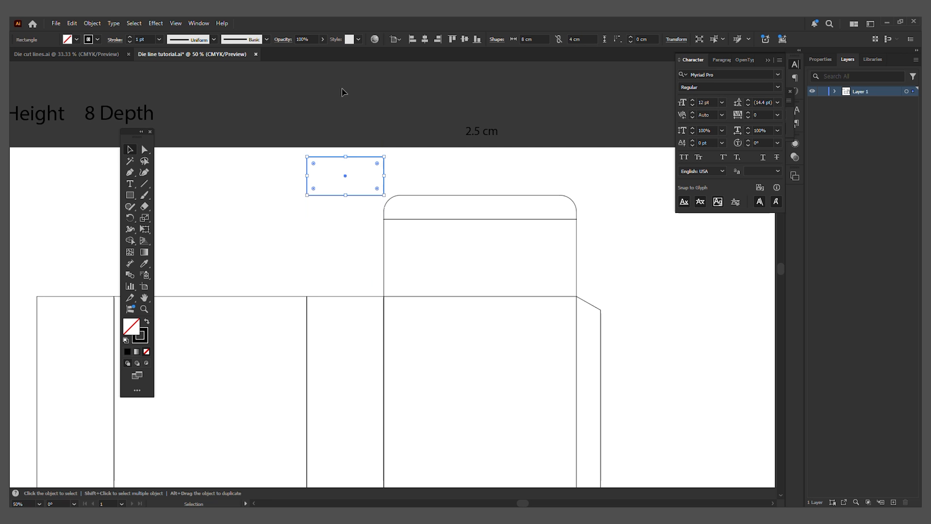
- Move the 8 by 4 cm flap down to the panels' upper edge and align it above the leftmost 8 cm panel
drag(385, 169, 384, 272)
click(49, 53)
click(174, 54)
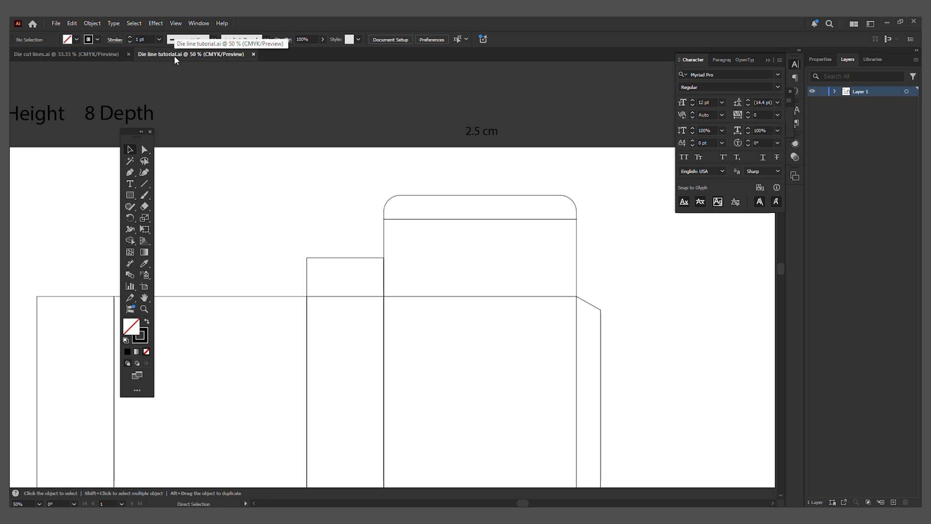
click(54, 54)
click(194, 54)
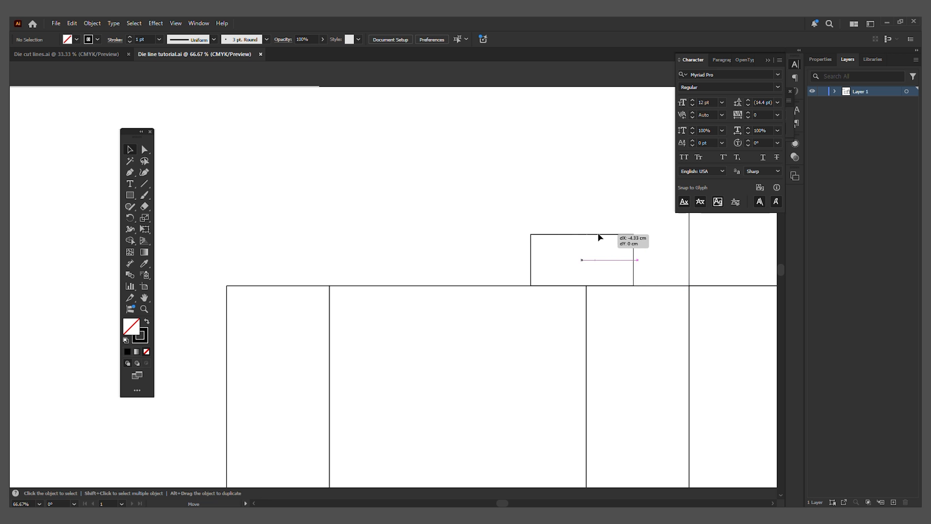
drag(601, 239, 298, 232)
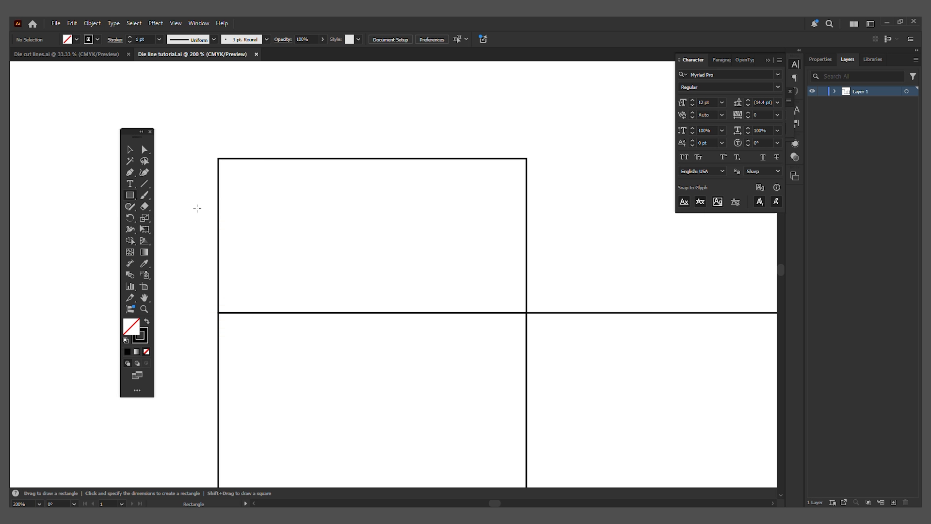
- Draw a square of about 0.42 cm in the flap's lower-right corner and copy it to the lower-left corner
drag(487, 285, 527, 313)
key(v)
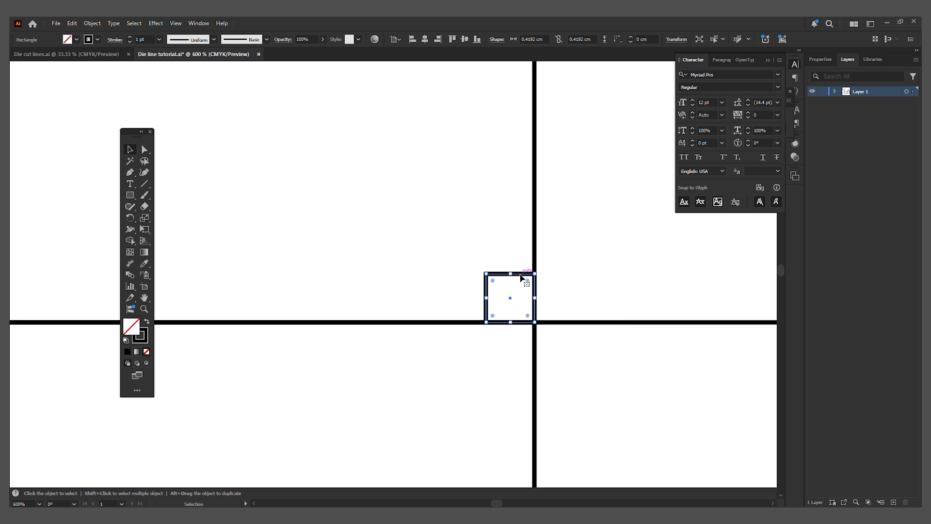
drag(522, 274, 443, 274)
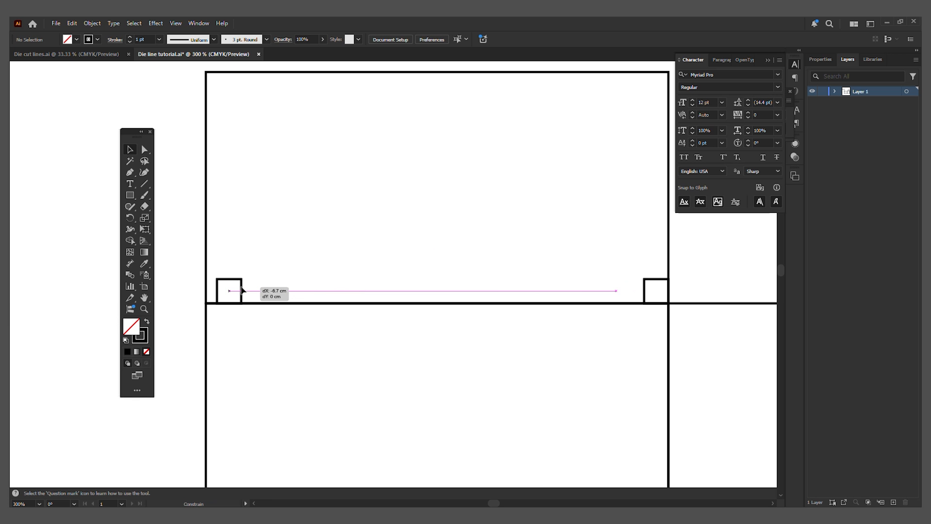
drag(242, 290, 230, 290)
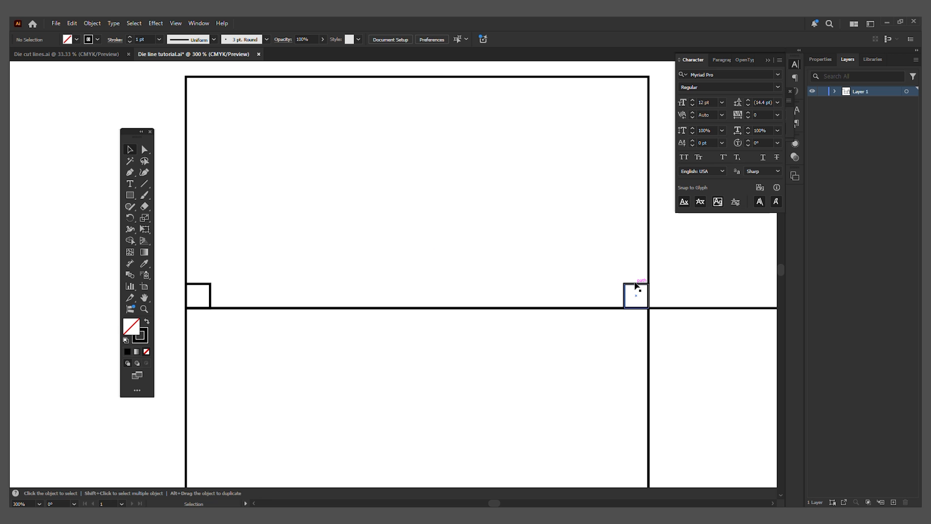
- Duplicate the right corner square upward, set the copy's height to 0.2192 cm, and stack it directly on the square
drag(634, 285, 633, 246)
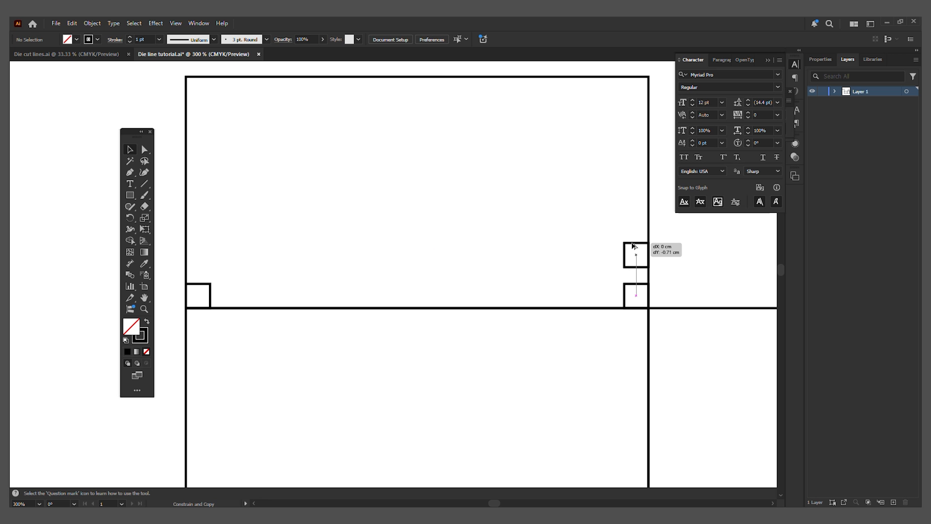
scroll(678, 261, up, 2)
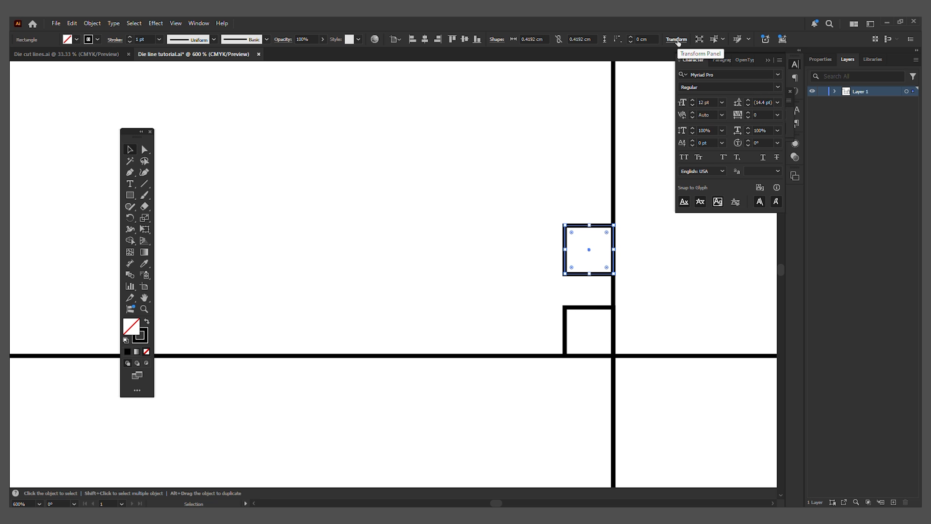
click(677, 39)
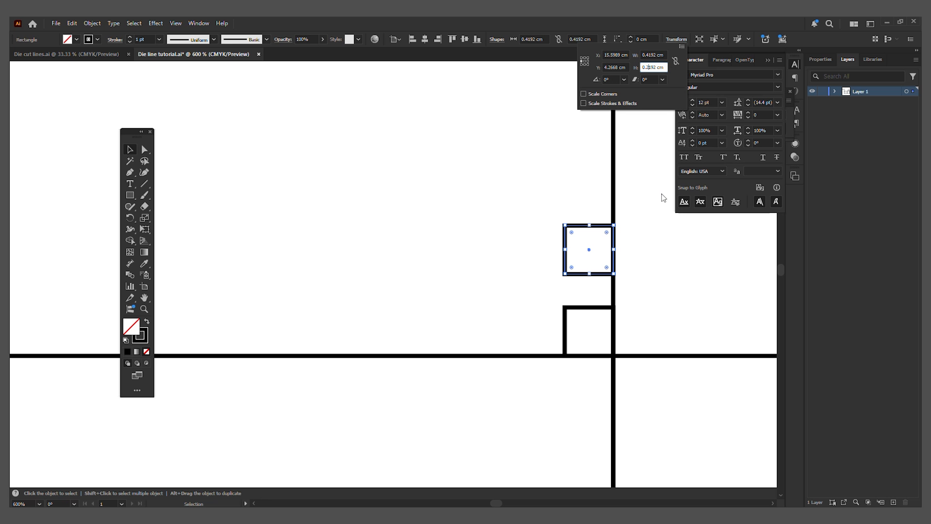
key(Return)
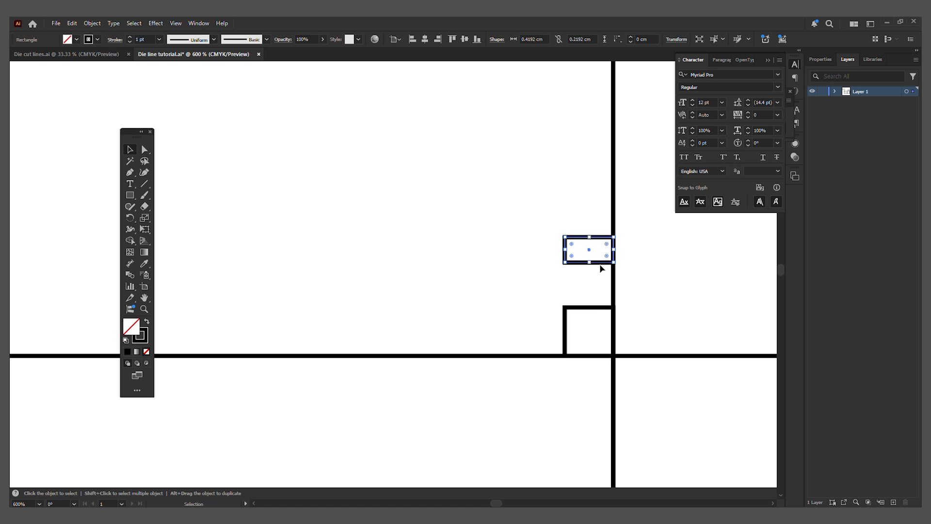
drag(601, 266, 606, 311)
click(692, 275)
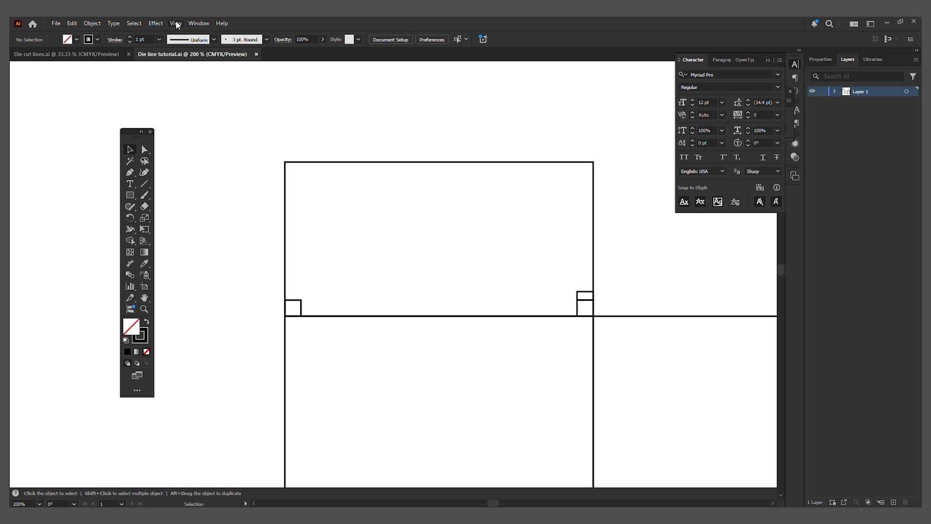
- Show the rulers and place horizontal guides along the upper edges of the right corner square and the small rectangle above it
click(176, 23)
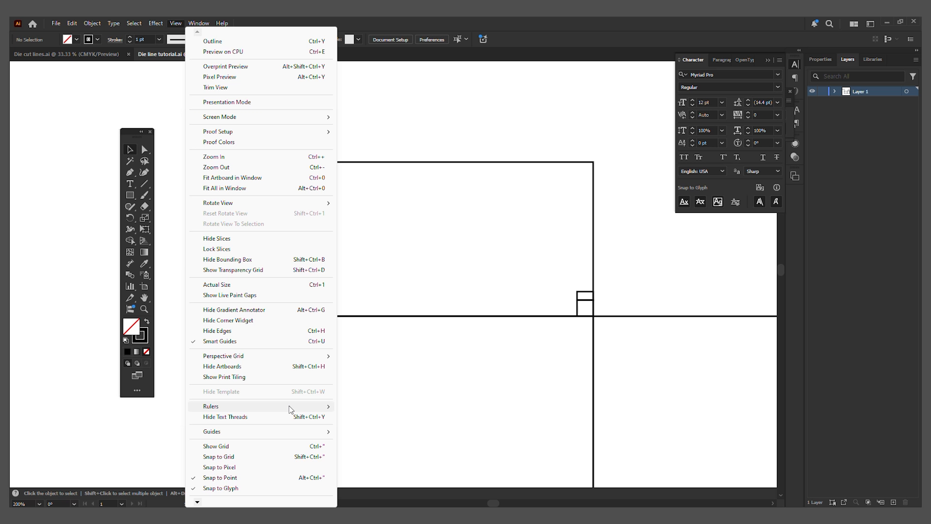
mouse_move(293, 408)
click(412, 406)
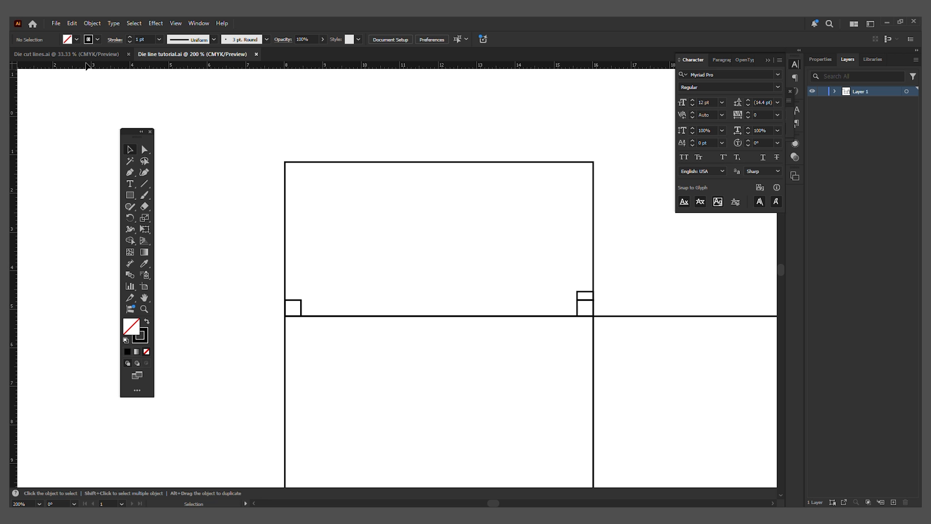
drag(564, 65, 552, 301)
drag(553, 301, 577, 292)
- Switch to the Add Anchor Point tool at the helper rectangles in the flap's lower-right corner
click(130, 172)
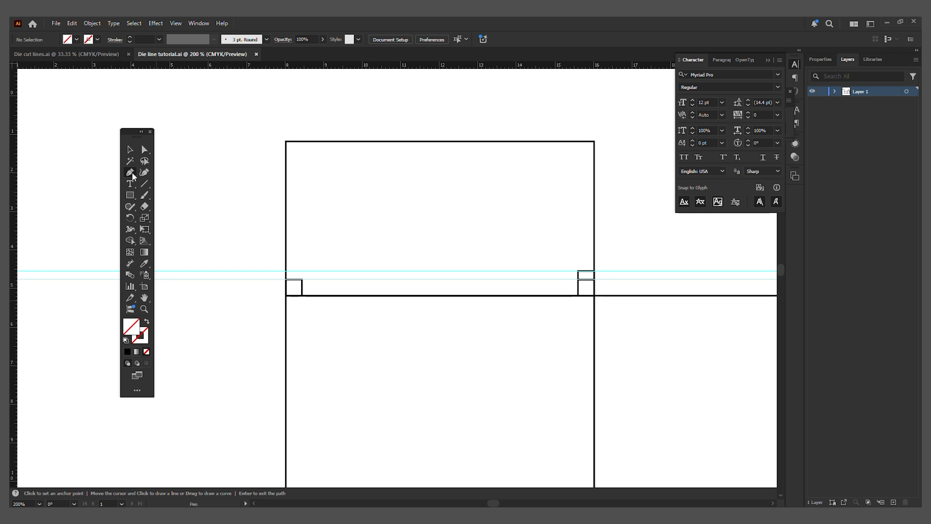
click(132, 172)
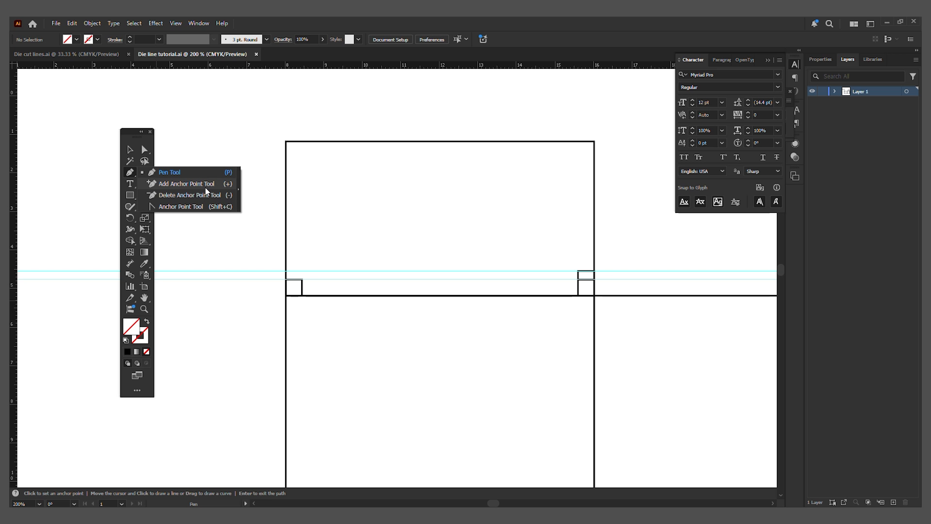
click(184, 185)
scroll(601, 279, up, 5)
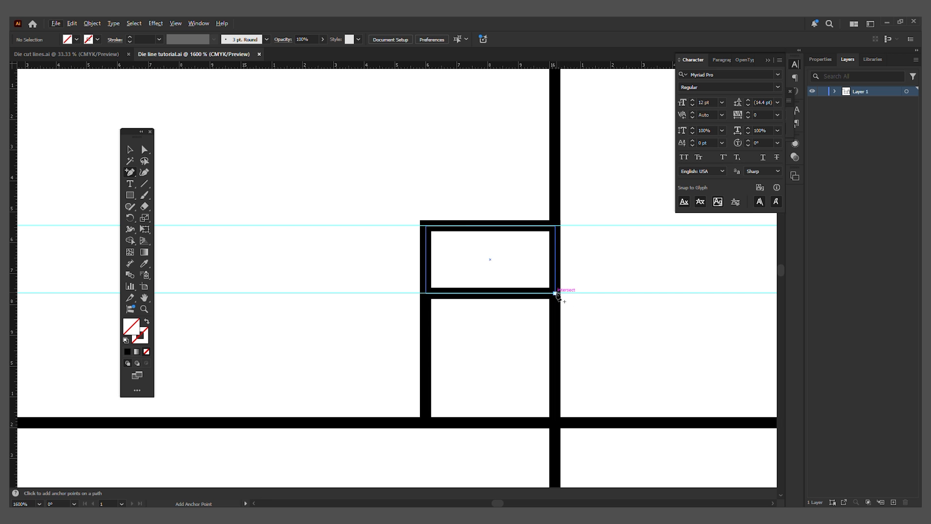
- Delete the helper rectangles in the flap's lower corners, keeping both guides, and save the document
scroll(644, 280, down, 5)
key(v)
click(615, 318)
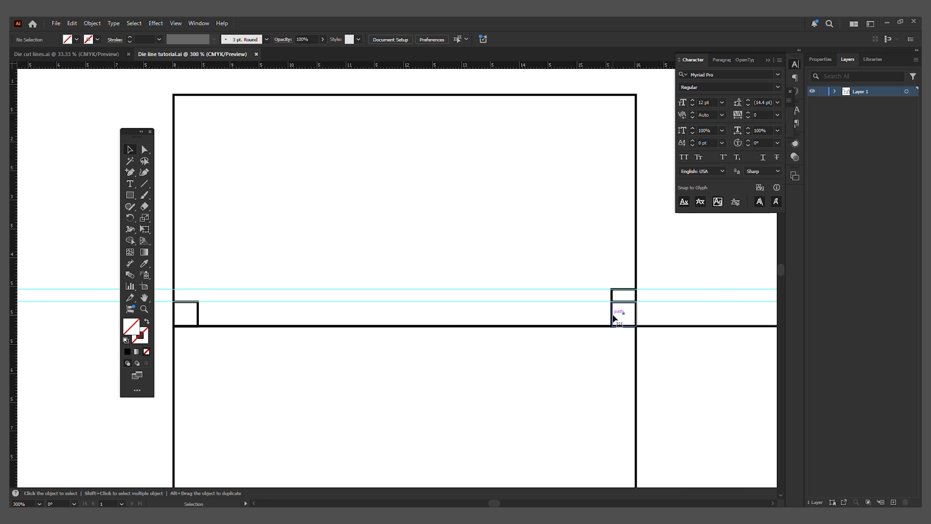
key(Delete)
click(615, 295)
key(Delete)
click(196, 316)
key(ctrl+s)
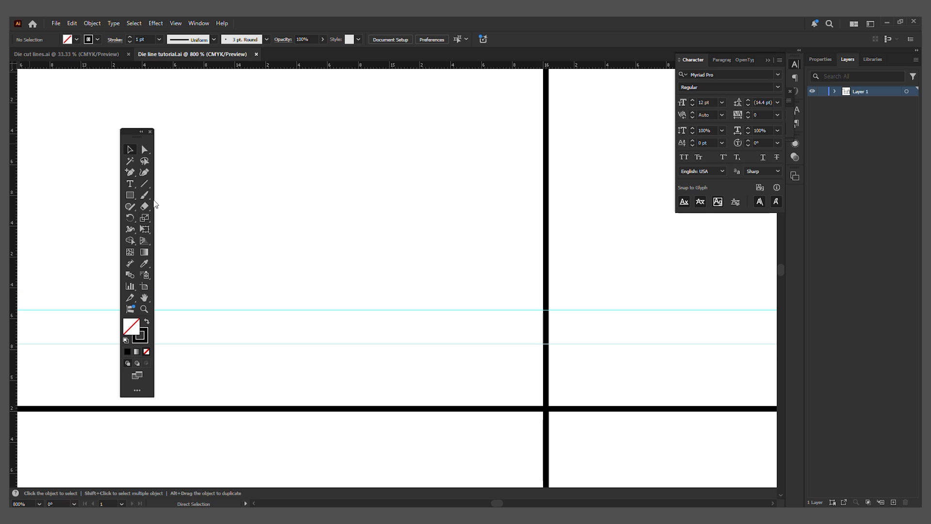
- Add anchor points to the 8 by 4 cm flap's right edge where the two horizontal guides cross it
key(v)
click(447, 285)
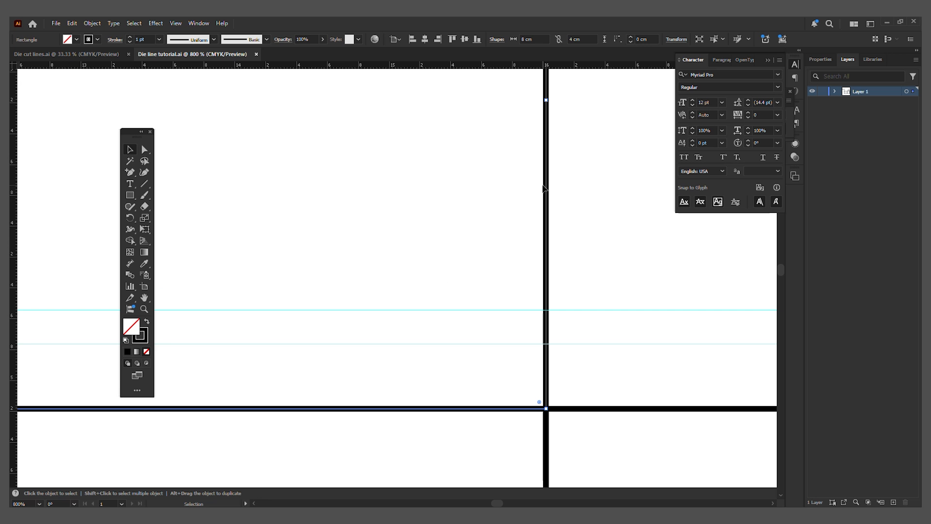
click(135, 172)
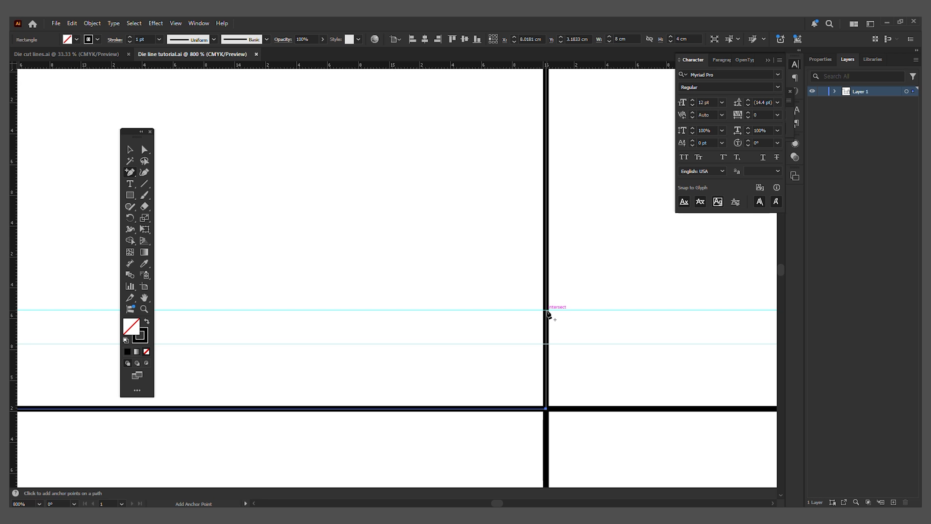
click(546, 312)
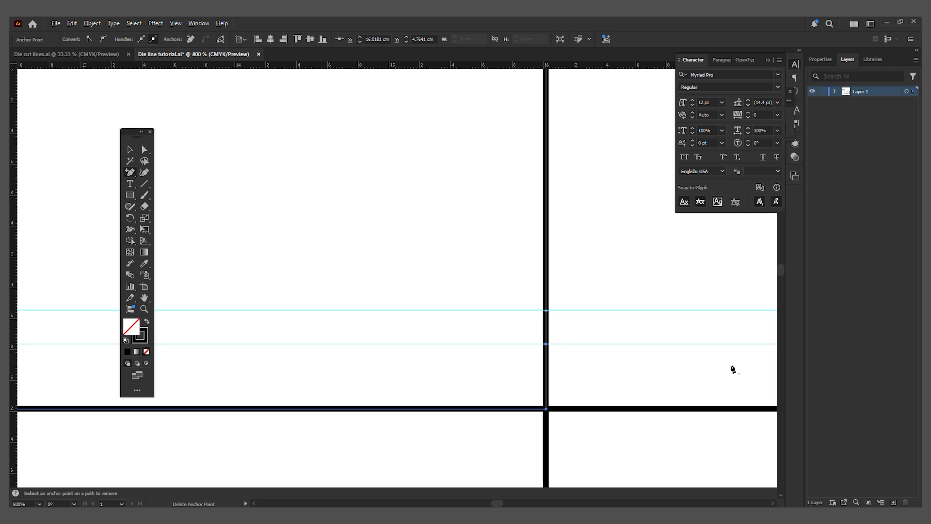
- Add an anchor point to the dust flap's left edge where the lower horizontal guide crosses it
scroll(743, 370, down, 3)
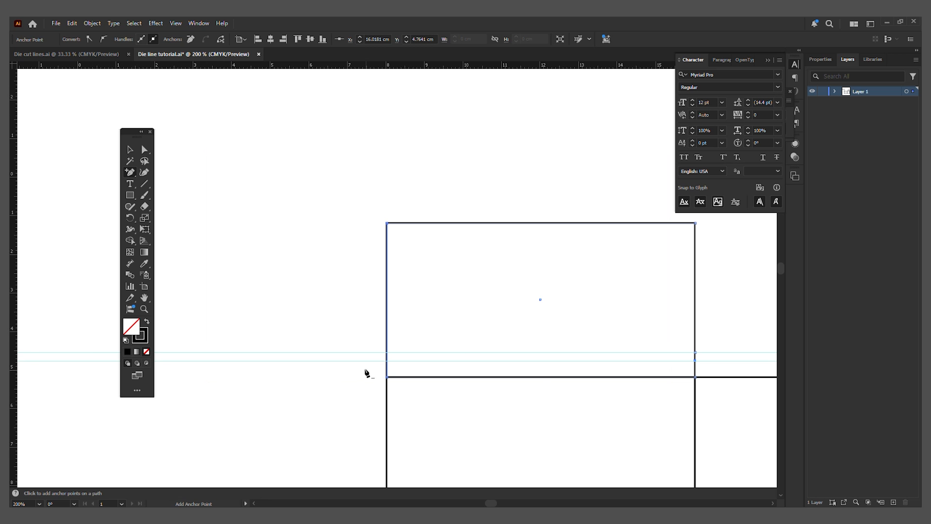
scroll(383, 368, up, 2)
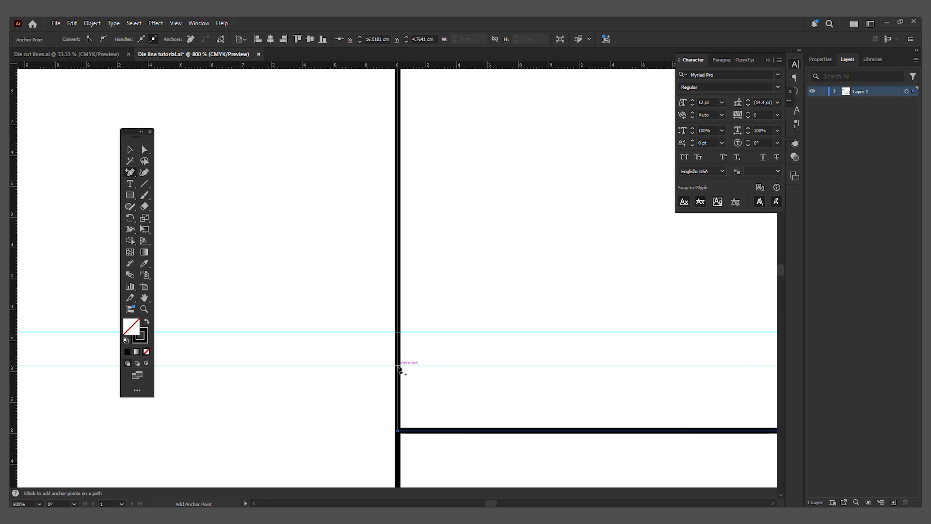
click(398, 365)
scroll(401, 372, right, 5)
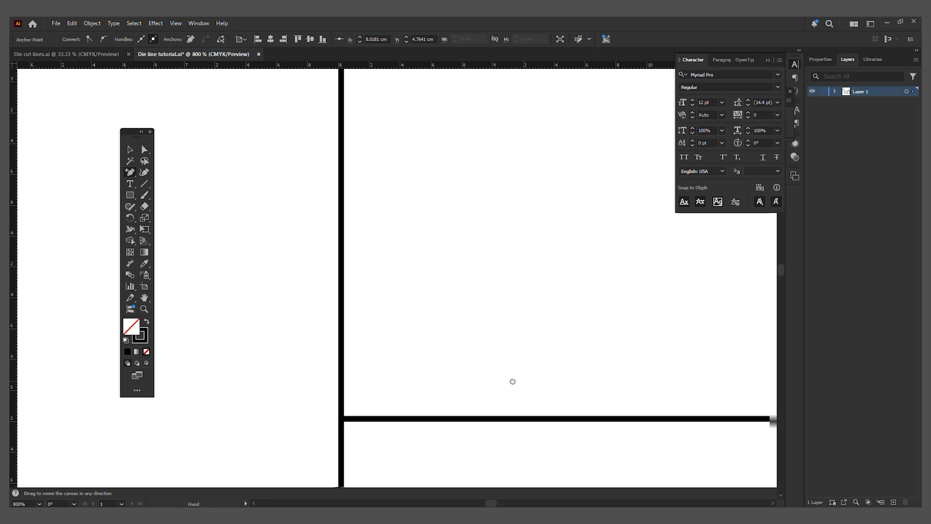
scroll(324, 346, down, 1)
- Move the new left-edge anchor point at the lower guide inward to X 8.3709 cm with Direct Selection
key(a)
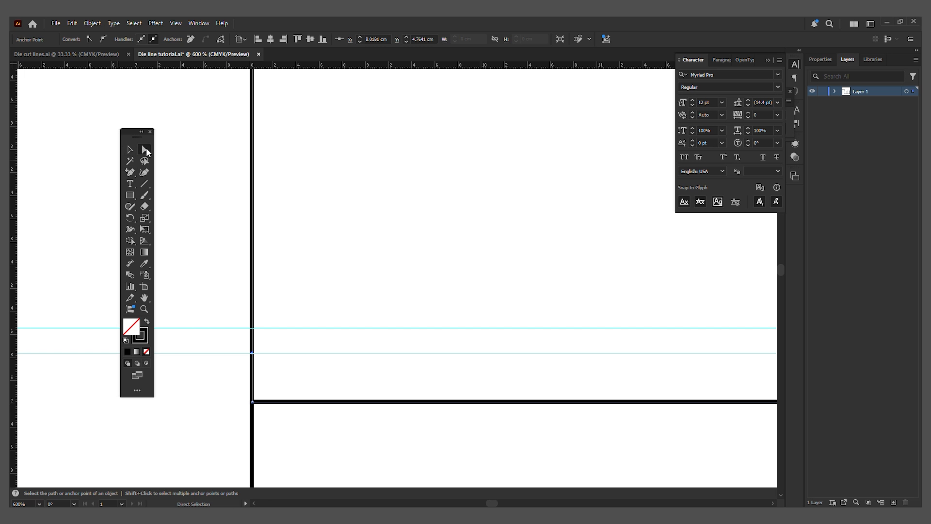
scroll(288, 388, down, 1)
scroll(445, 318, up, 2)
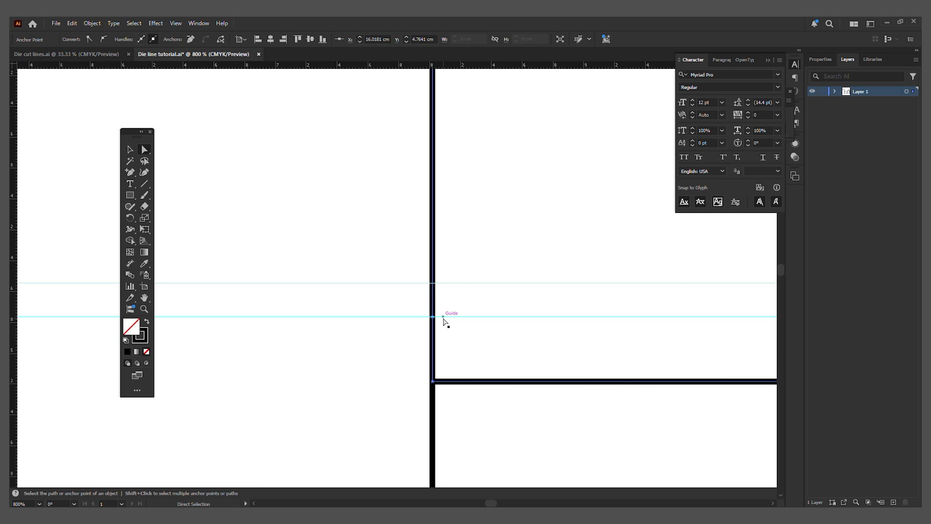
click(432, 317)
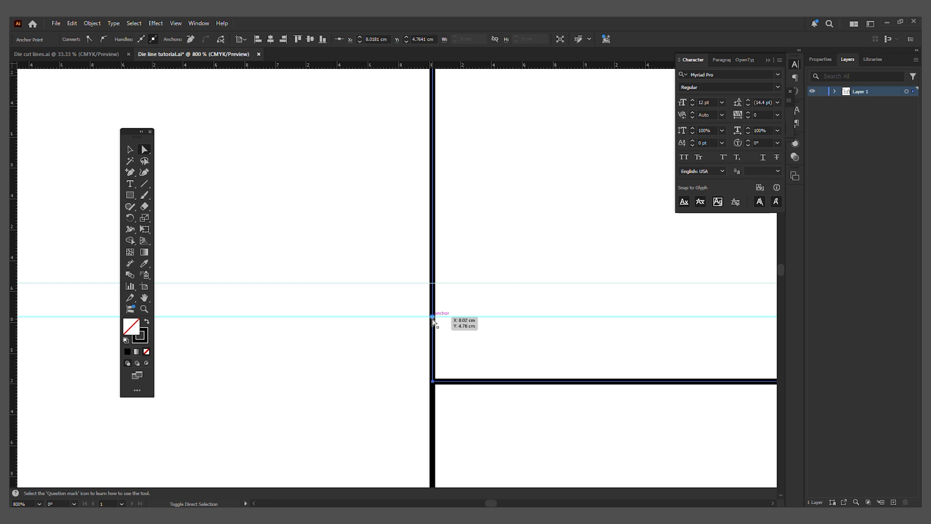
key(shift+Right)
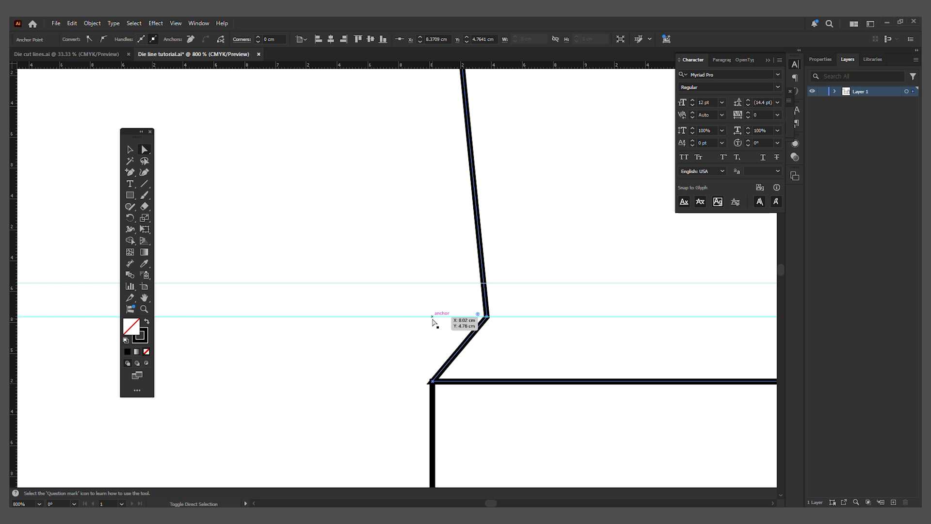
- Move the dust flap's upper-left corner anchor inward to X 8.7237 cm to slant the left side
key(ctrl+minus)
key(ctrl+minus)
key(ctrl+minus)
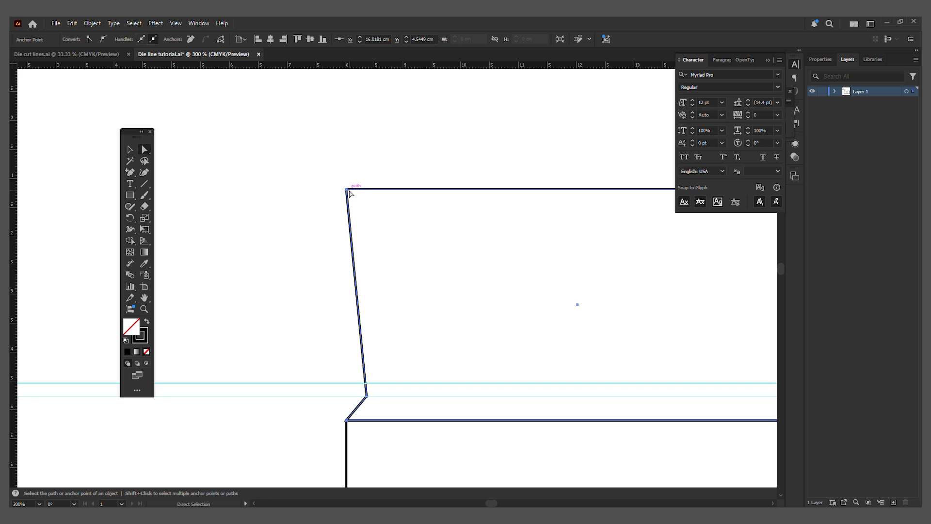
click(346, 189)
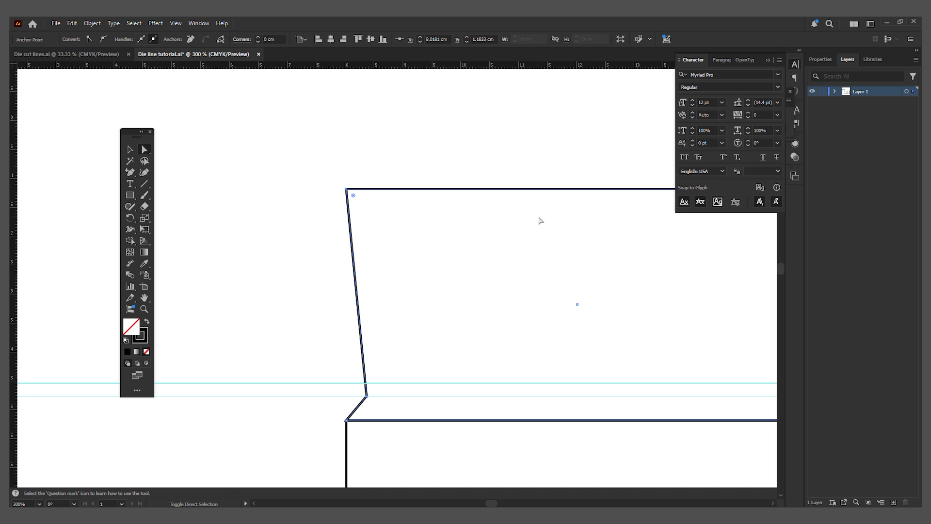
key(shift+Right)
key(shift+Right)
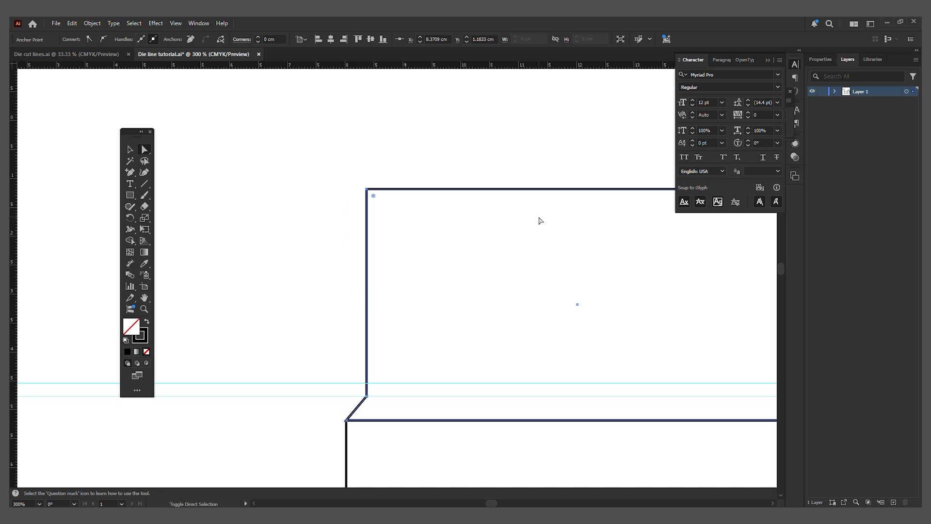
- Move the dust flap's right-edge anchor point at the upper guide inward to X 15.6653 cm
key(ctrl+plus)
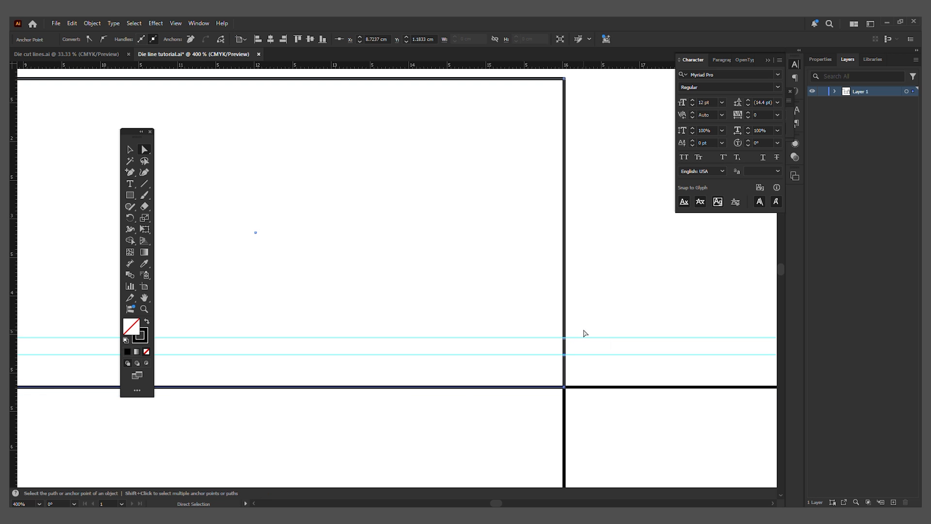
click(565, 342)
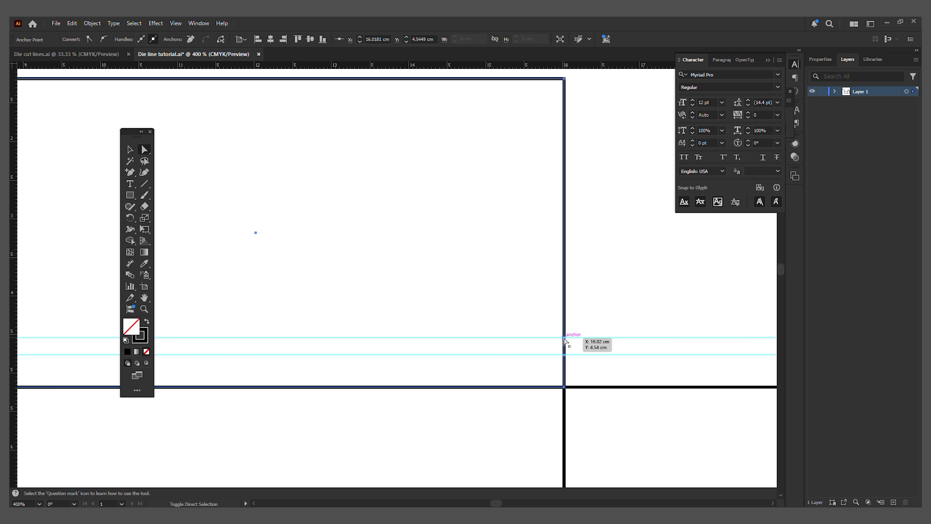
key(shift+Left)
key(ctrl+plus)
key(ctrl+minus)
key(ctrl+minus)
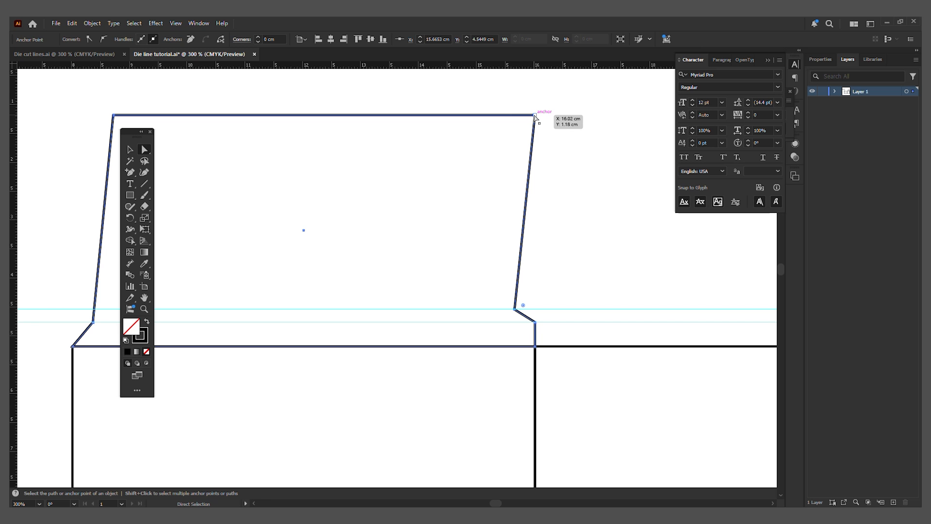
- Move the dust flap's upper-right corner anchor inward to X 15.3125 cm to slant the right side
key(ctrl)
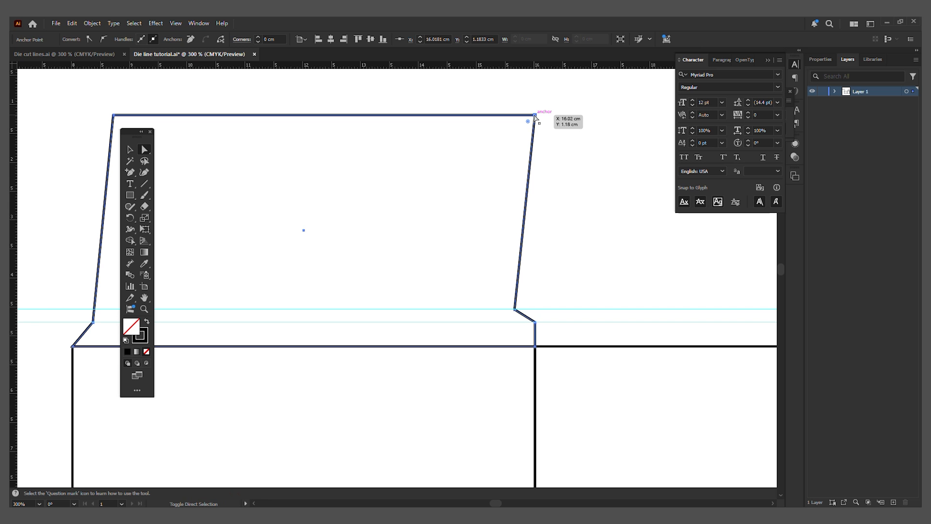
key(shift+Left)
key(shift+Left)
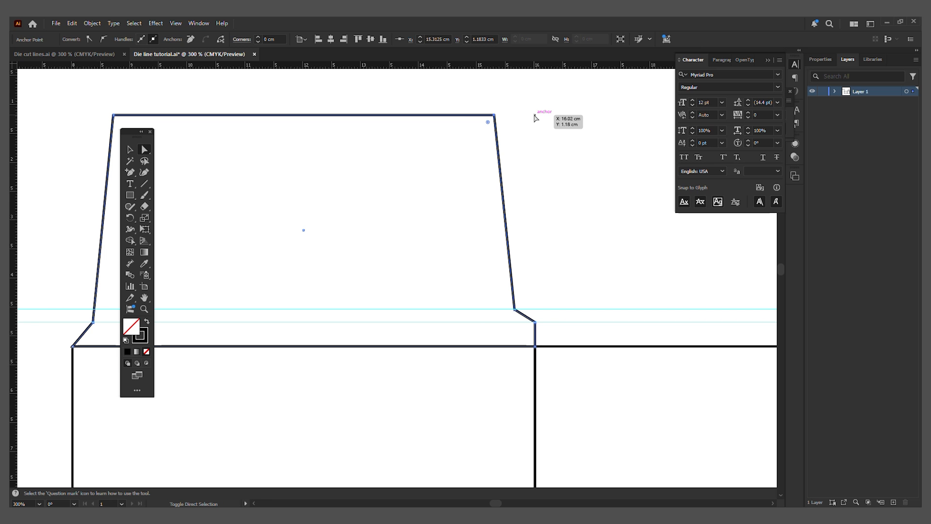
- Delete both horizontal guides crossing the dust flap and save the document
key(ctrl+1)
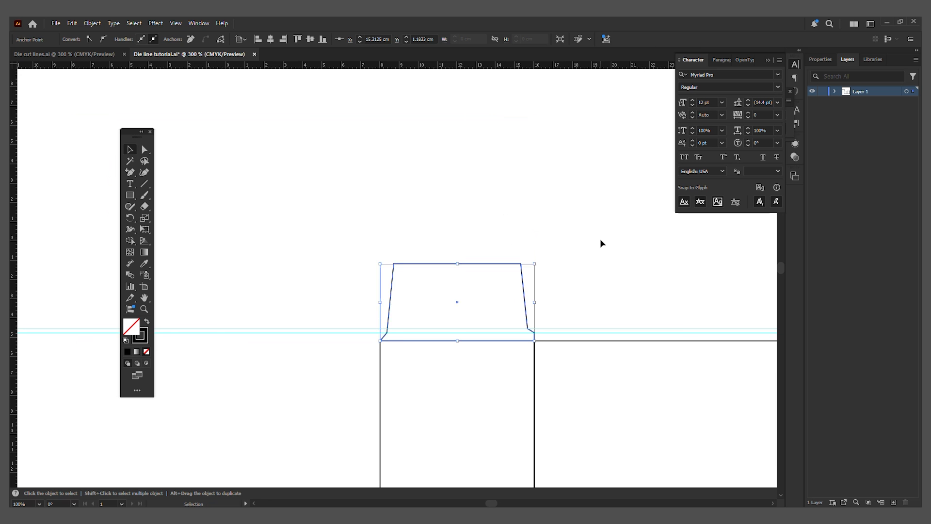
click(600, 239)
key(space)
drag(629, 299, 594, 272)
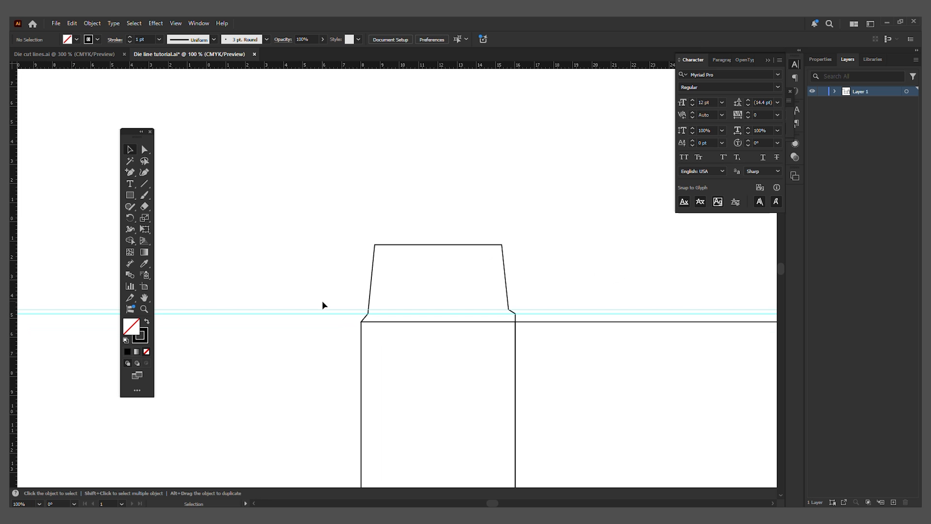
drag(321, 301, 320, 342)
click(579, 259)
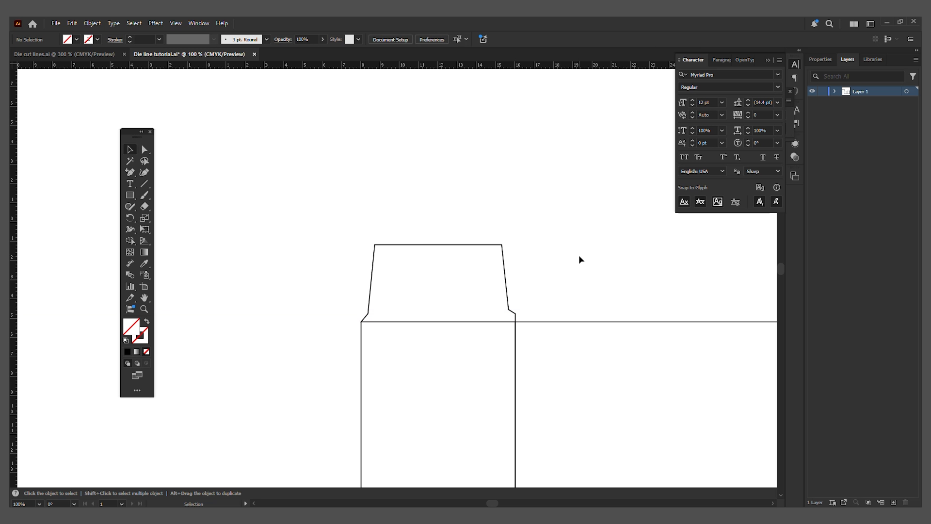
key(ctrl+s)
- Duplicate the shaped dust flap onto the upper edge of the other 8 cm wide panel
key(ctrl+minus)
click(506, 295)
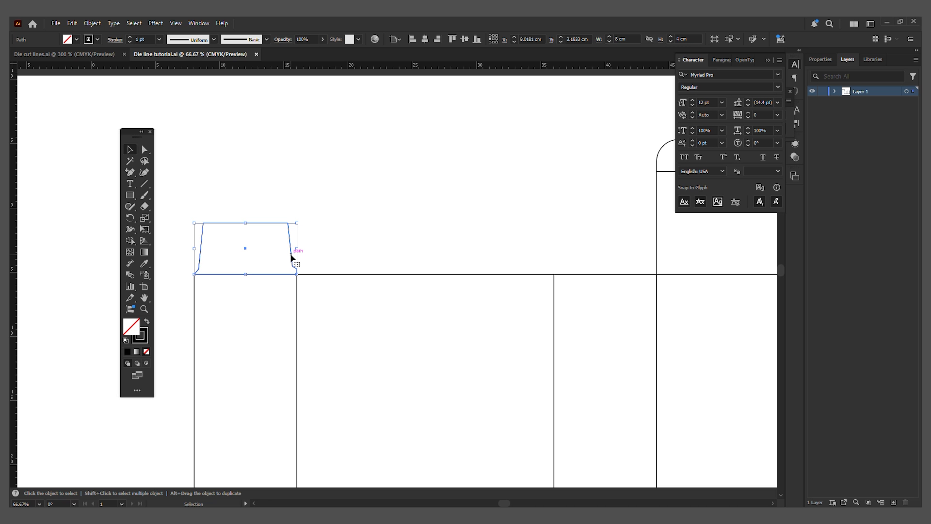
drag(291, 254, 652, 249)
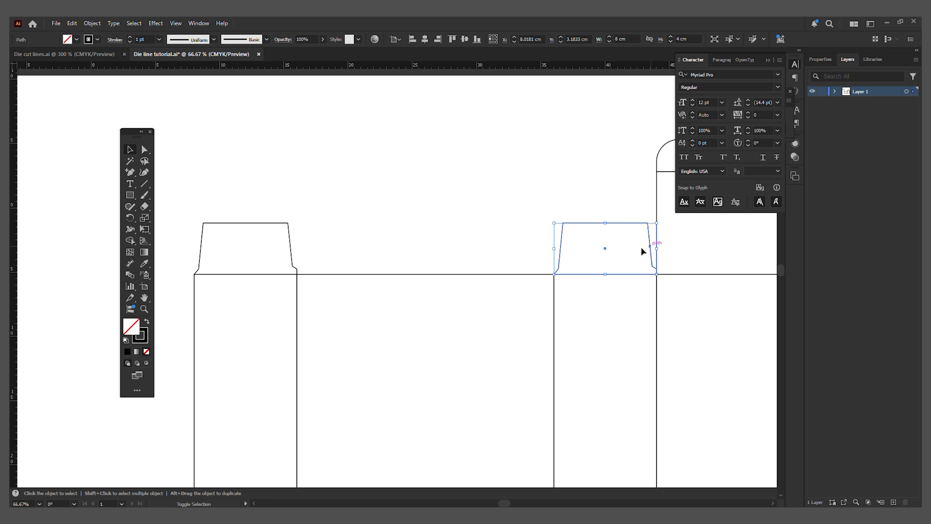
click(435, 211)
- Reflect the copied dust flap across a vertical axis so its notches mirror those of the original flap
scroll(482, 319, up, 3)
click(692, 378)
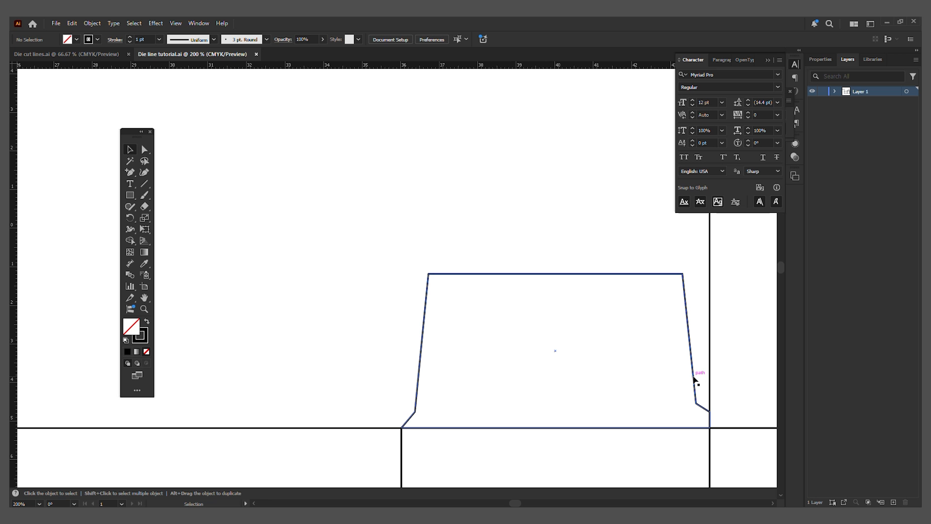
drag(693, 378, 530, 263)
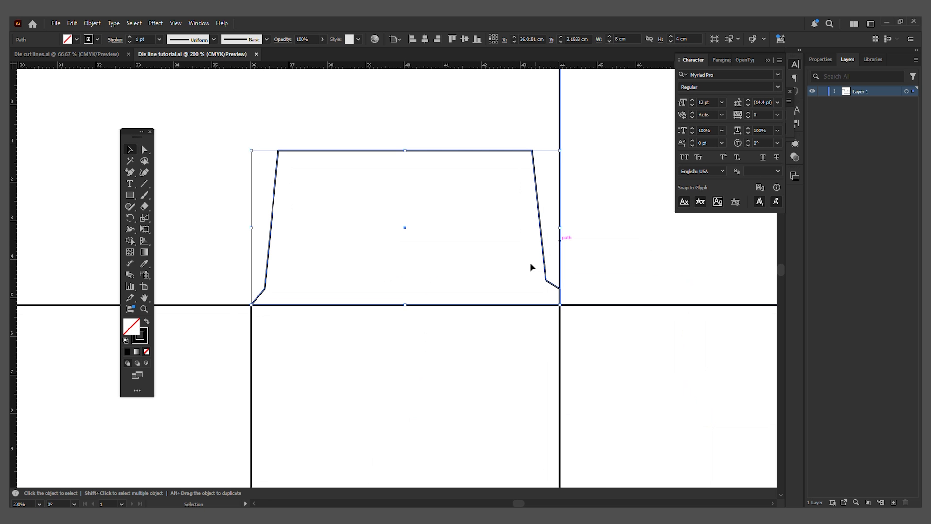
scroll(530, 263, down, 1)
right_click(534, 262)
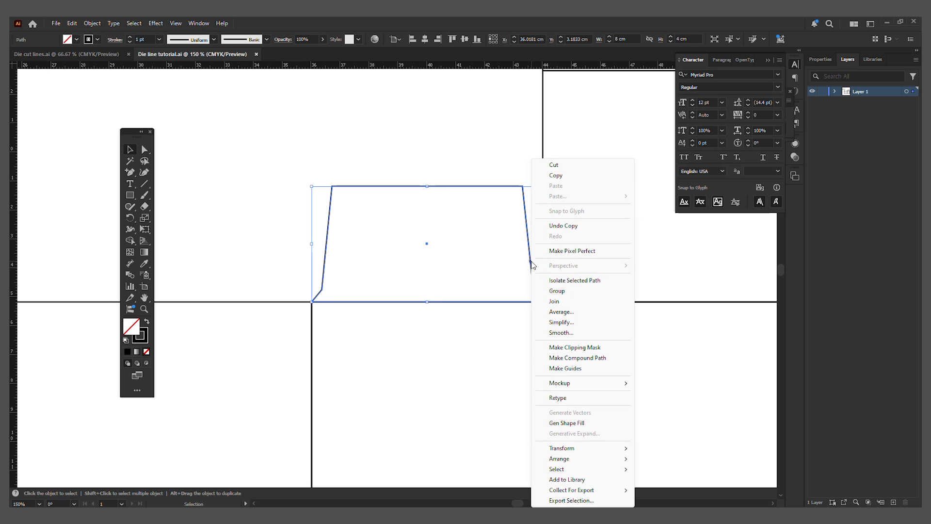
mouse_move(603, 454)
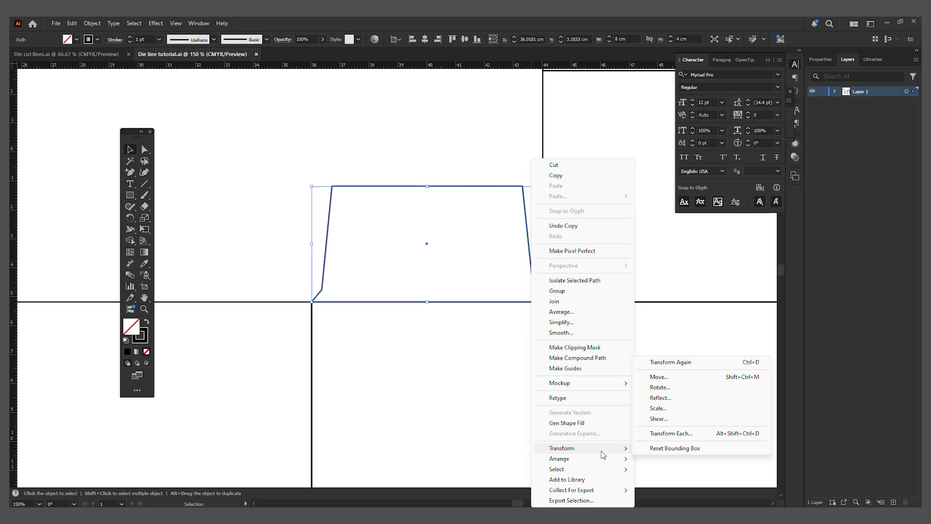
click(684, 400)
click(469, 327)
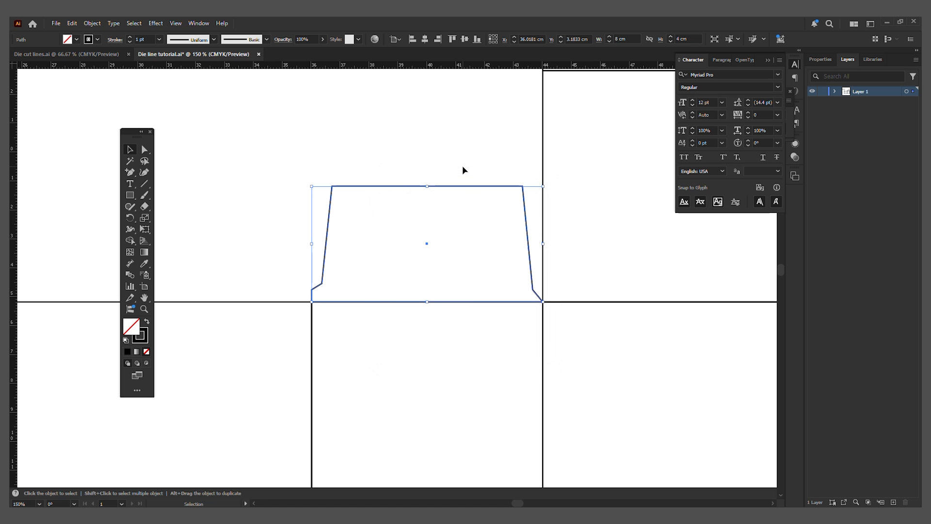
click(462, 166)
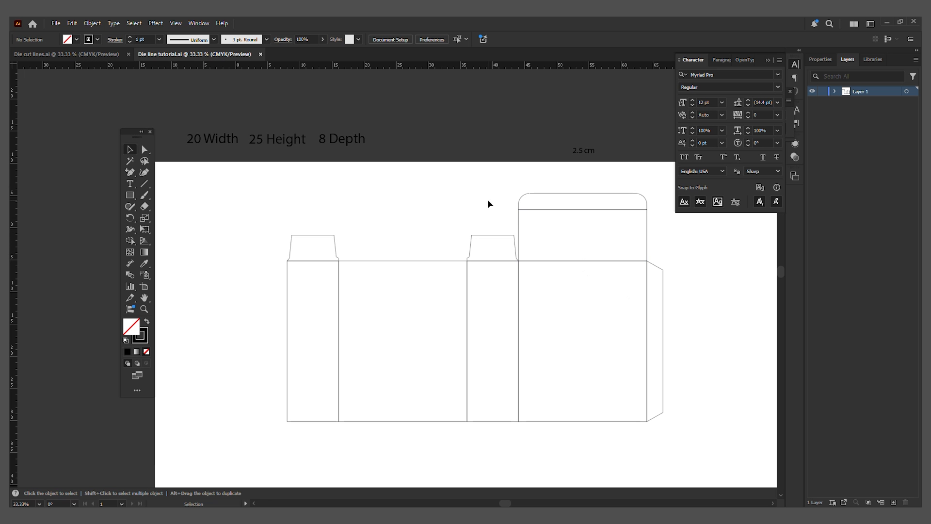
- Duplicate the middle 20 by 25 cm panel directly below itself, aligned with its lower edge
scroll(383, 394, down, 2)
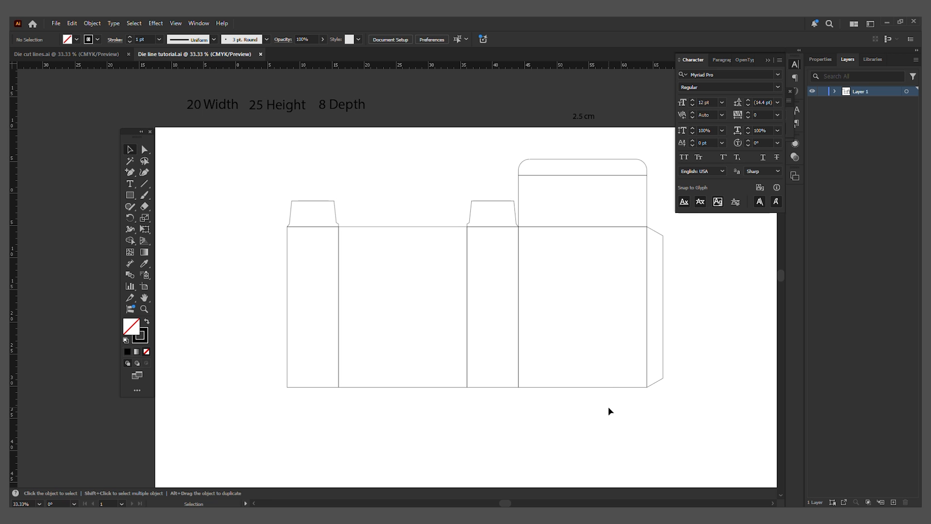
scroll(608, 407, down, 2)
scroll(608, 406, left, 4)
scroll(480, 350, up, 1)
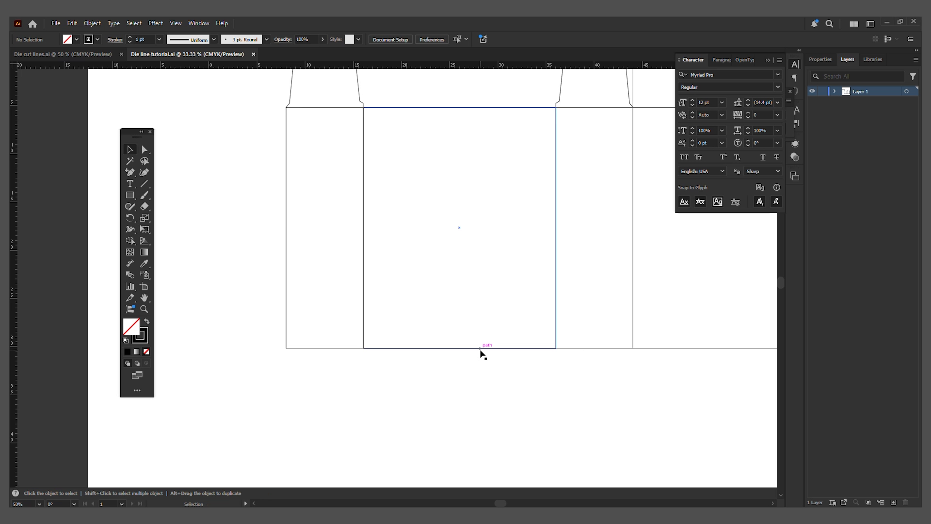
click(480, 350)
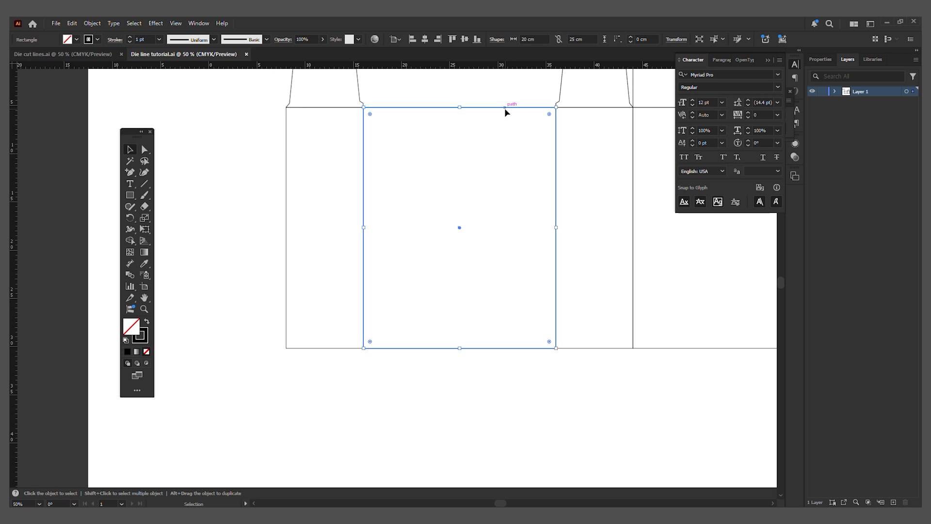
drag(505, 107, 507, 351)
scroll(474, 375, down, 1)
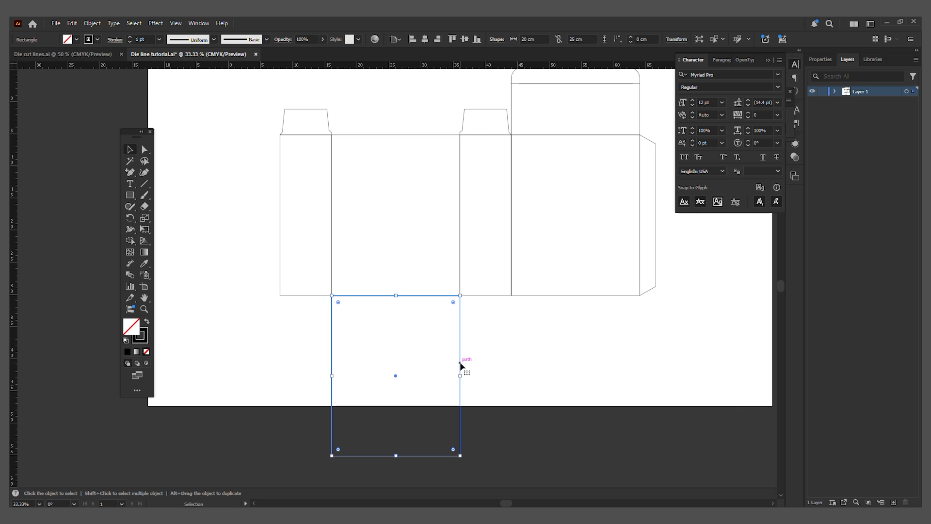
- Set the height of the duplicated 20 cm wide lower panel to 8 cm, keeping its upper edge in place
click(484, 295)
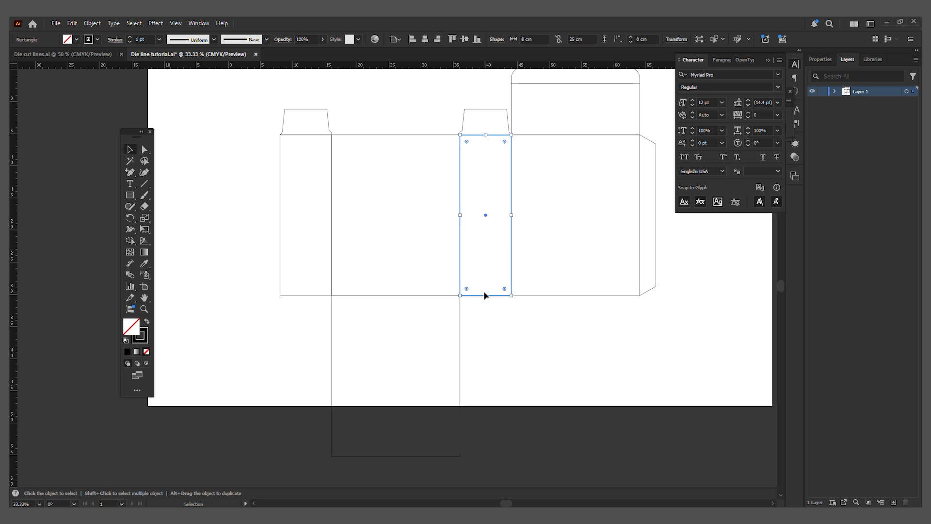
click(460, 365)
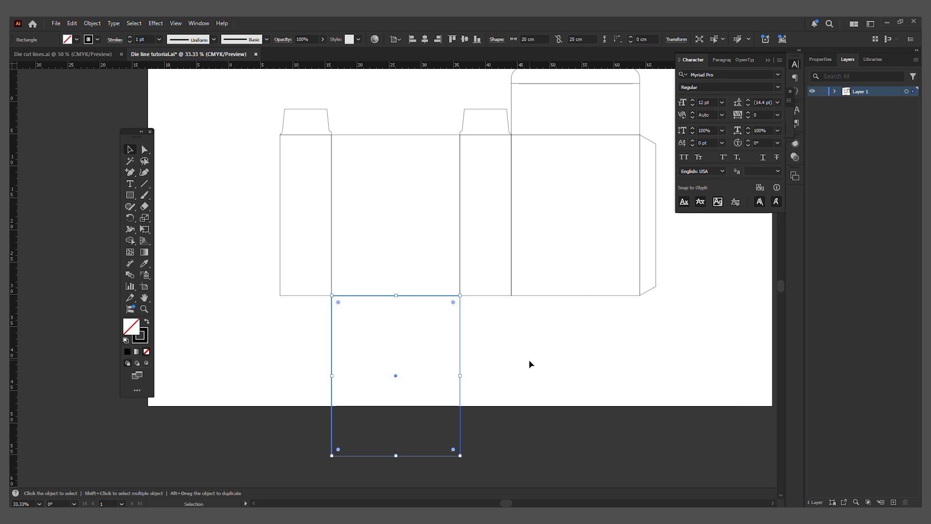
click(676, 38)
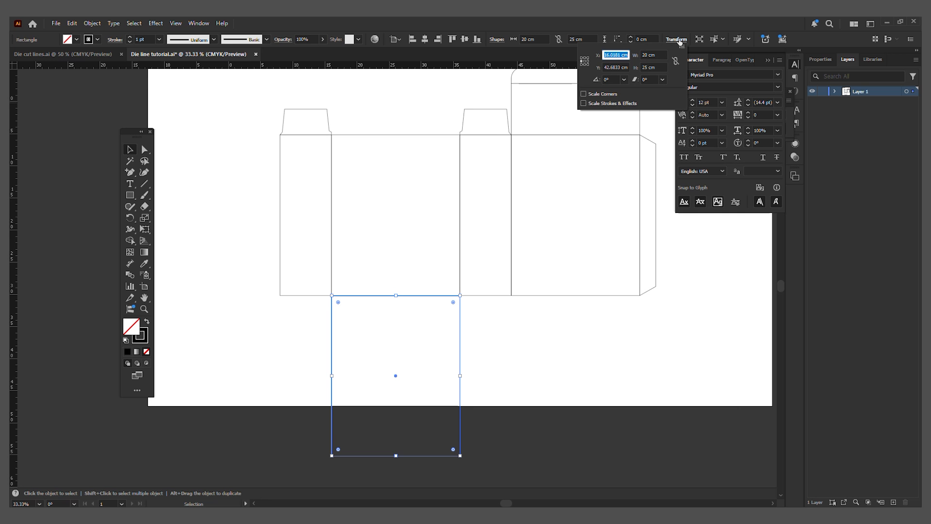
click(657, 55)
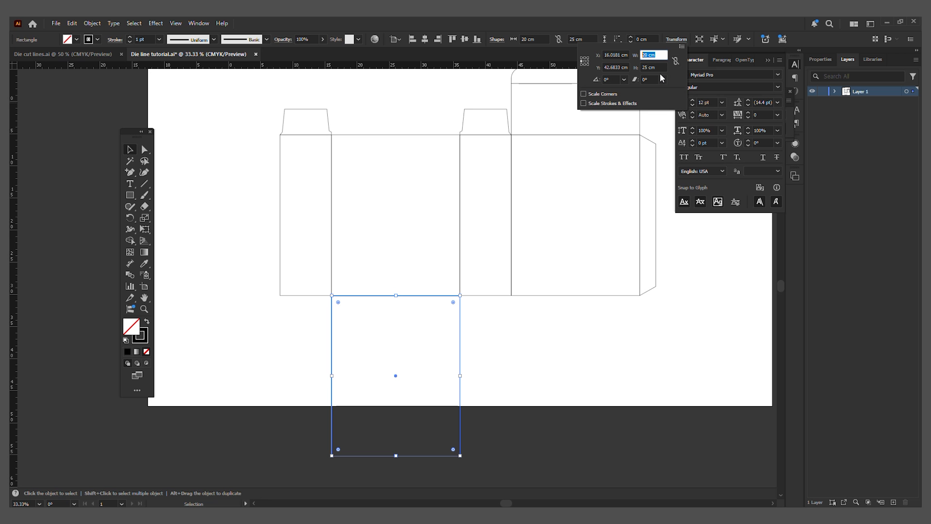
click(656, 68)
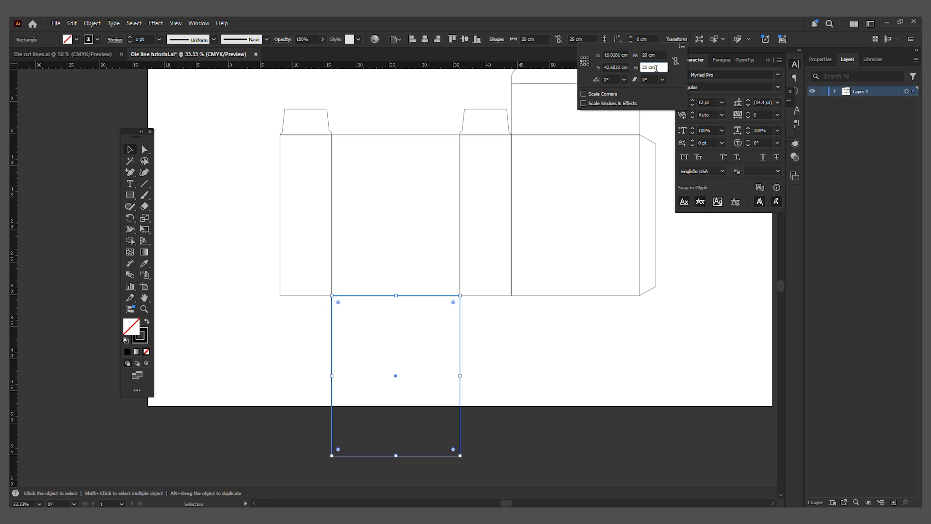
click(584, 61)
click(660, 66)
double_click(660, 66)
text(8)
key(Return)
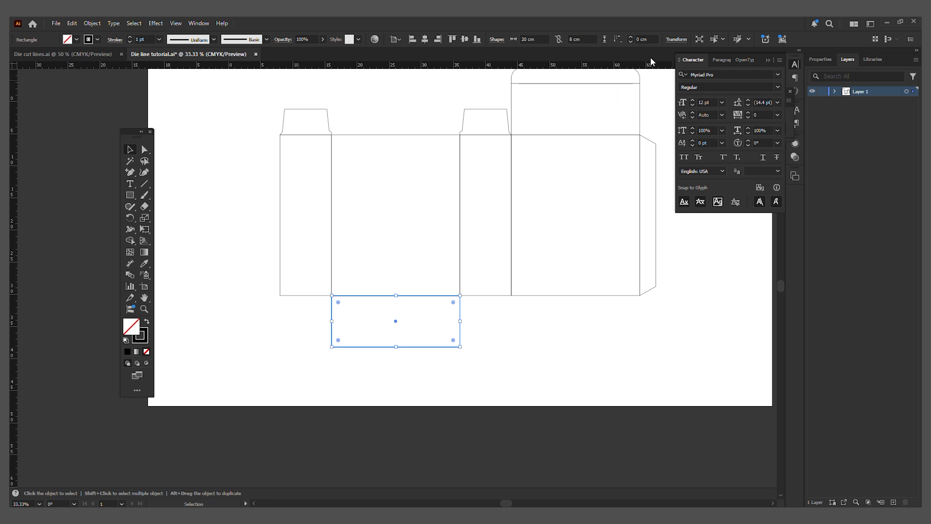
click(519, 353)
- Create a 2.5 by 2.5 cm square beside the new bottom flap
scroll(524, 350, up, 2)
scroll(571, 364, right, 1)
scroll(571, 364, left, 1)
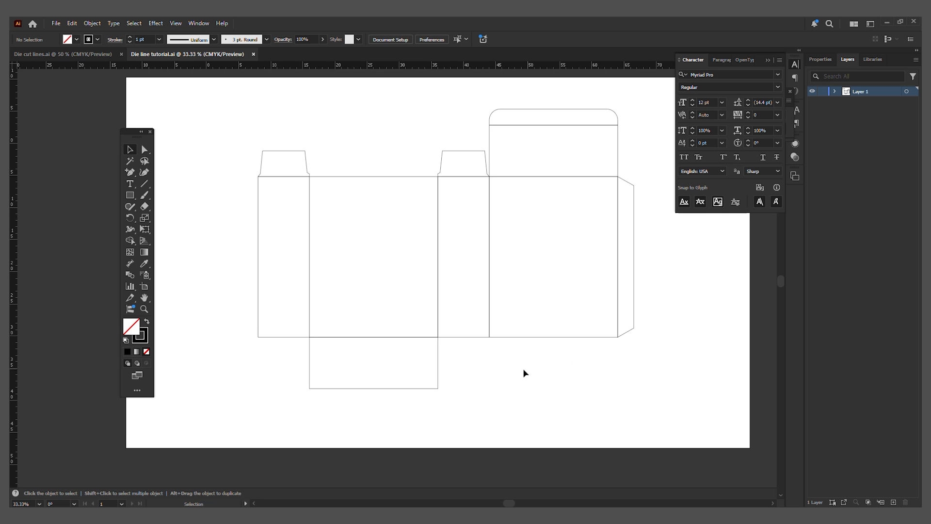
click(130, 194)
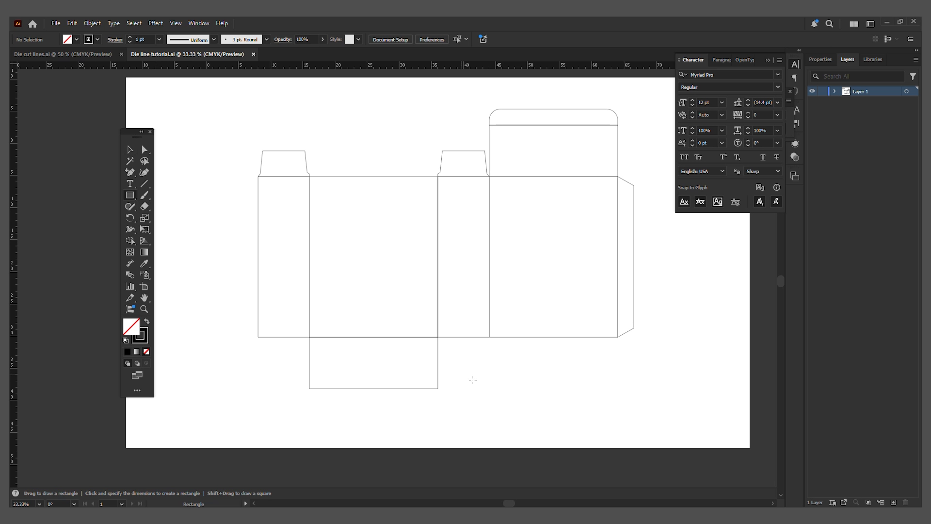
scroll(453, 409, up, 1)
click(480, 350)
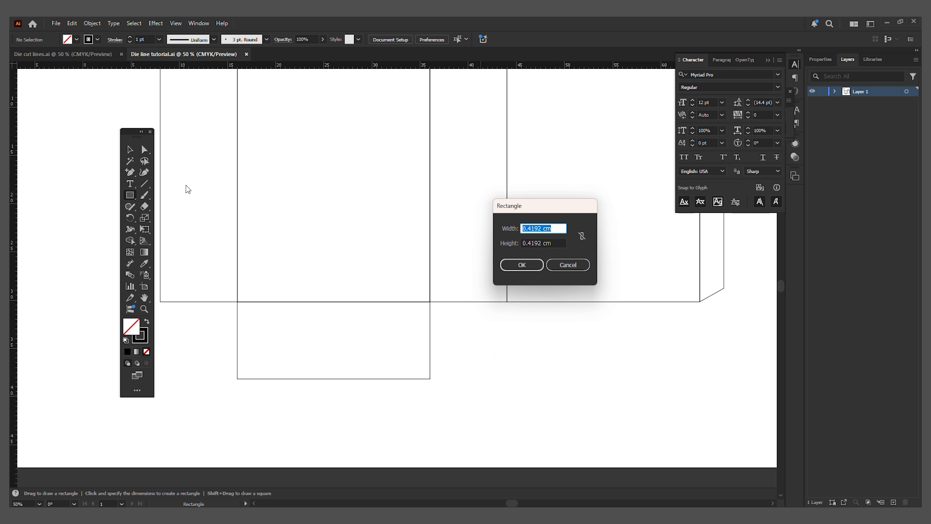
drag(545, 206, 490, 281)
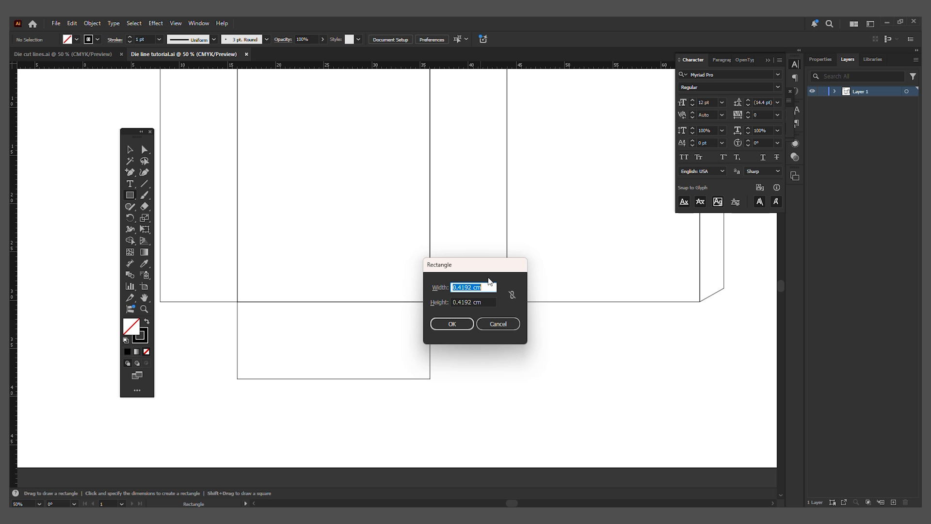
text(2.5)
key(Tab)
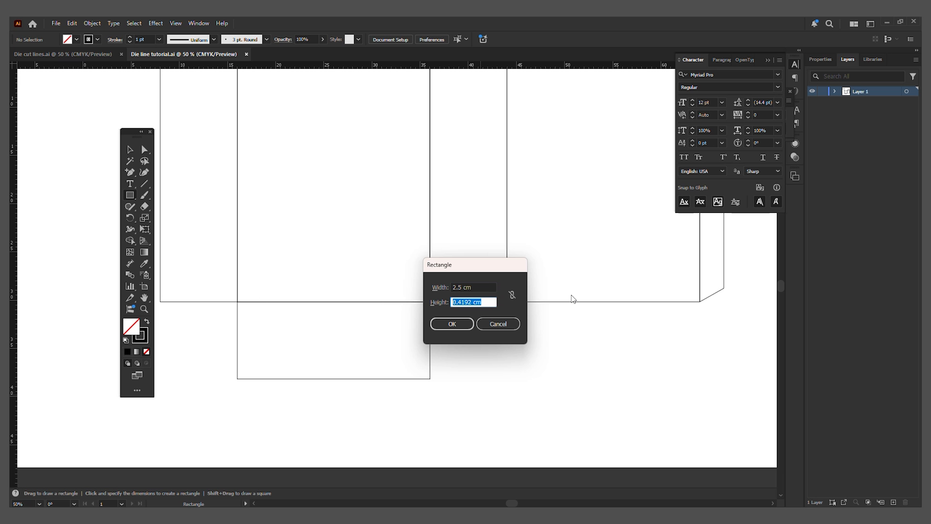
text(2.5)
click(452, 324)
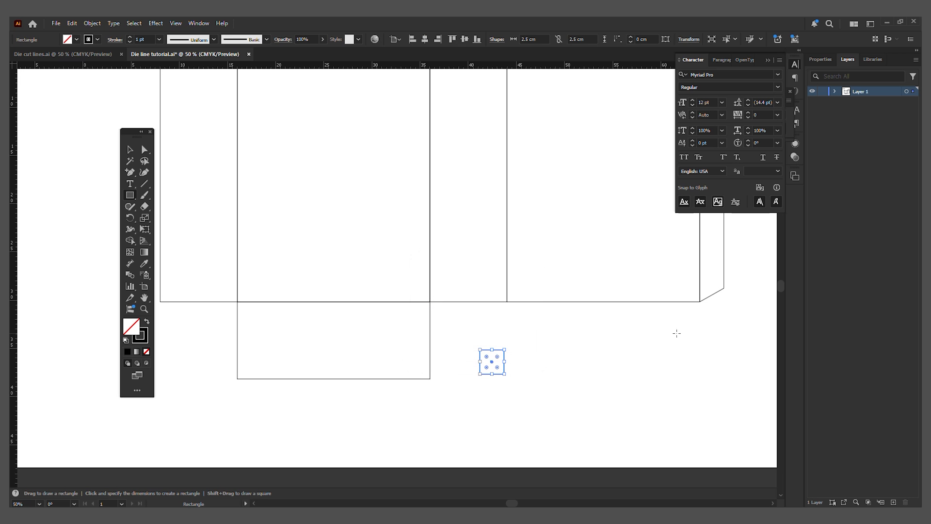
- Move the 2.5 cm square into the bottom flap's lower right corner, aligned with both flap edges
key(v)
click(579, 351)
drag(534, 367, 474, 358)
scroll(584, 349, up, 1)
drag(475, 359, 475, 359)
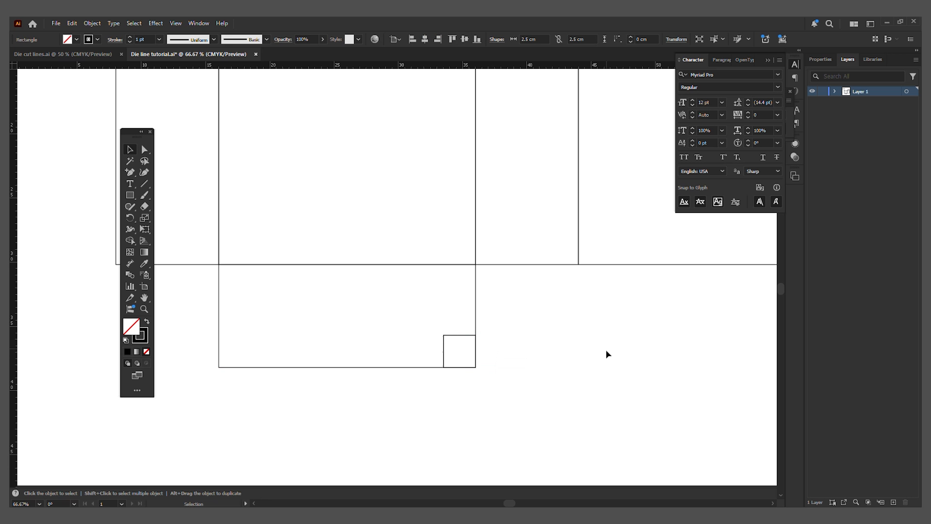
- Duplicate the square directly above itself and copy the stacked pair to the bottom flap's left edge
key(ctrl+plus)
key(ctrl+plus)
click(540, 339)
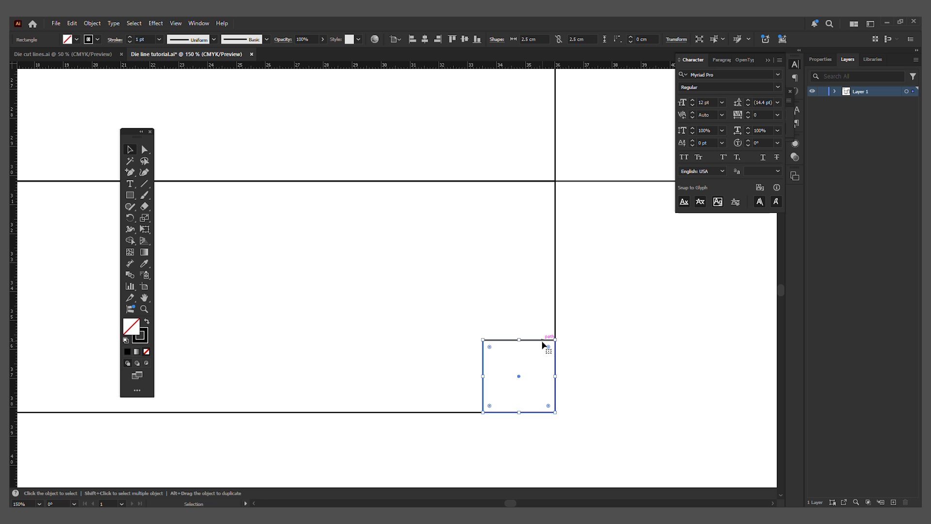
drag(543, 344, 544, 269)
click(697, 322)
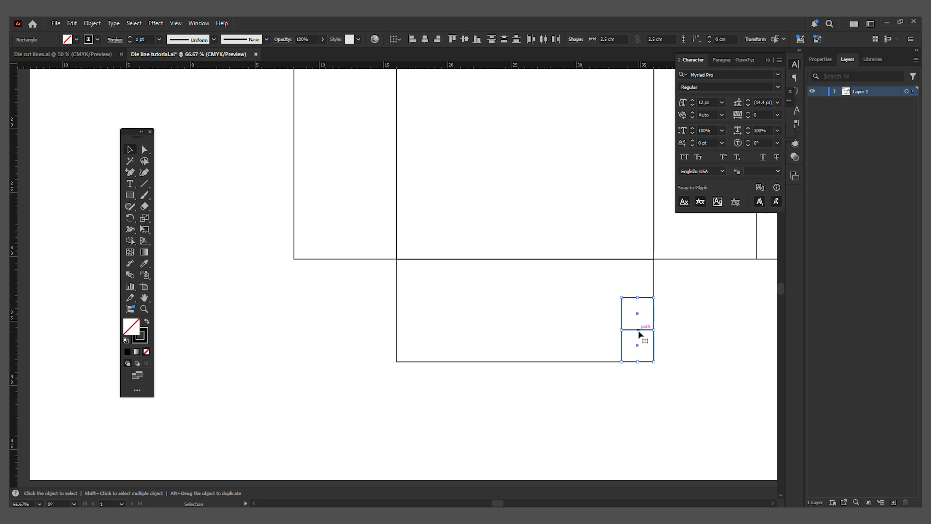
drag(639, 335, 415, 318)
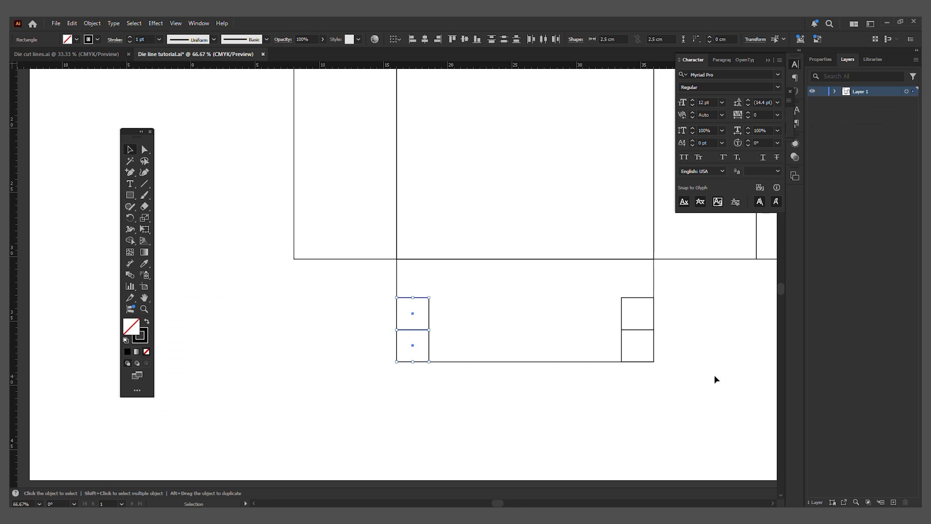
click(714, 375)
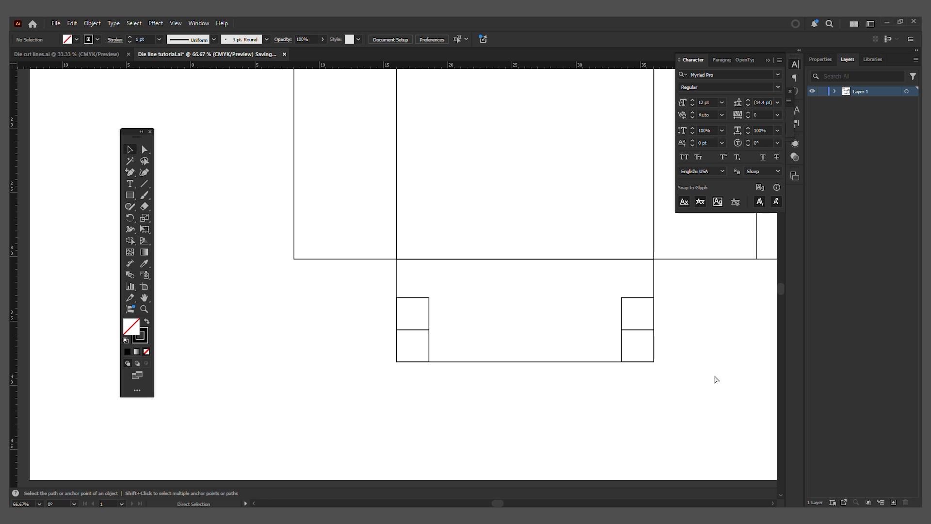
- Place horizontal guides along the shared edge and the upper edge of the stacked squares
scroll(712, 365, up, 1)
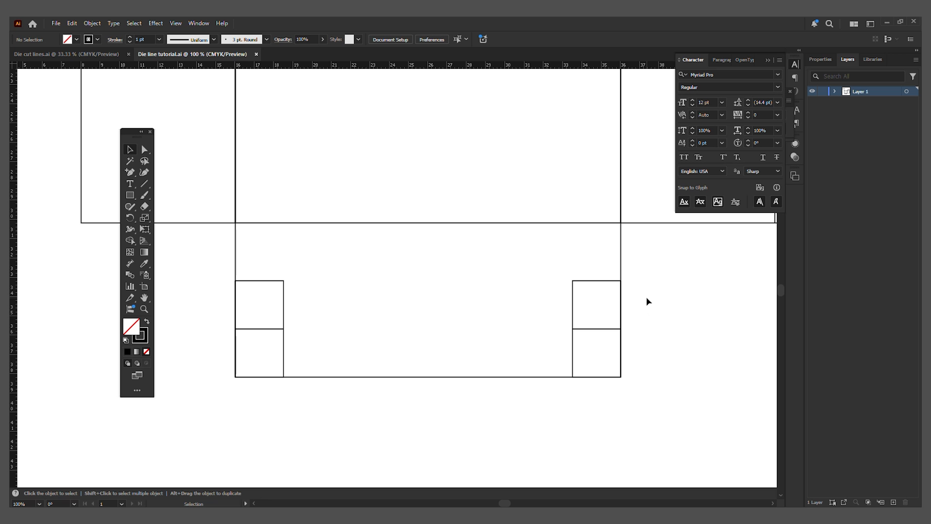
drag(483, 67, 528, 328)
drag(469, 66, 458, 281)
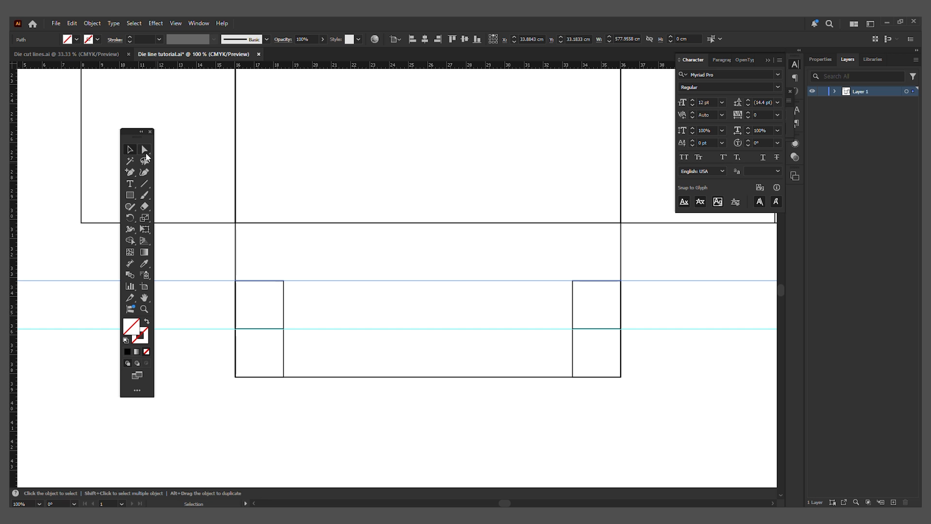
click(655, 375)
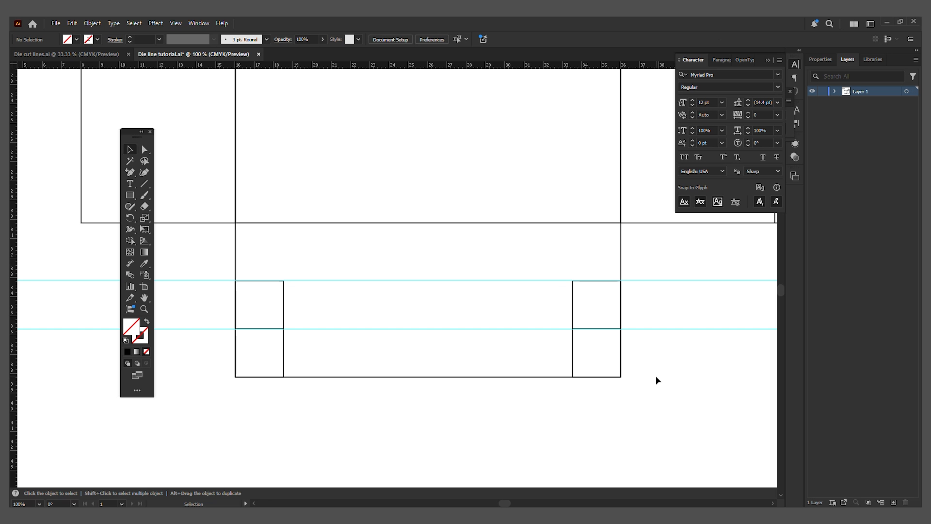
- Delete all four 2.5 cm helper squares from the bottom flap and save the document
click(573, 302)
key(Delete)
drag(576, 341, 459, 340)
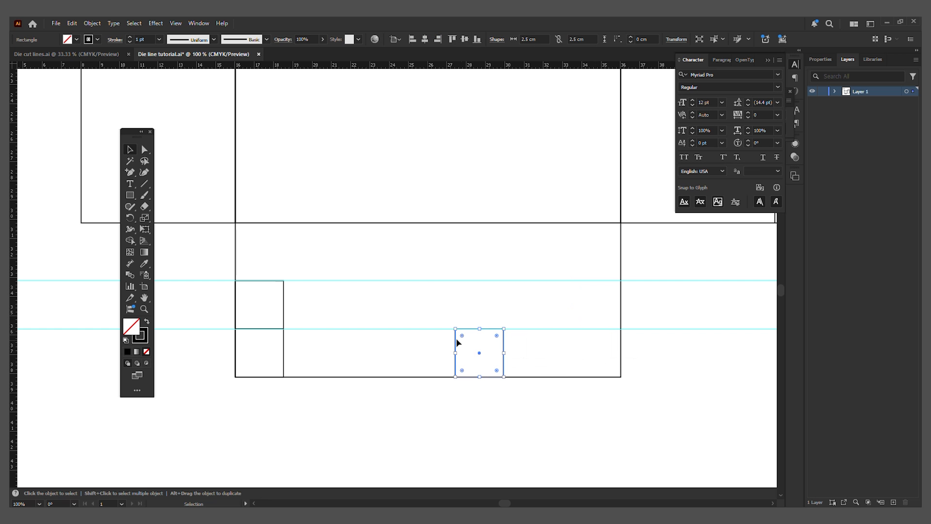
key(Delete)
drag(306, 309, 257, 308)
key(Delete)
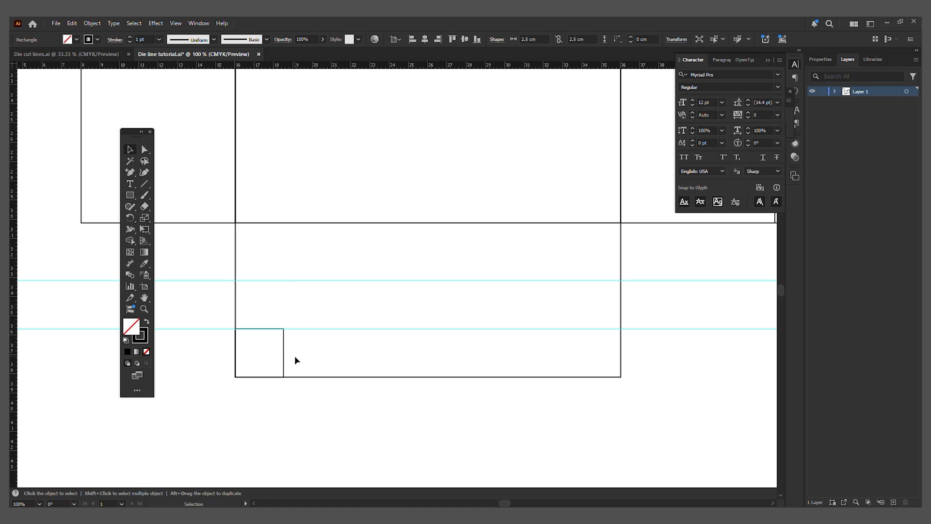
drag(295, 359, 254, 357)
key(Delete)
scroll(677, 359, up, 1)
key(ctrl+s)
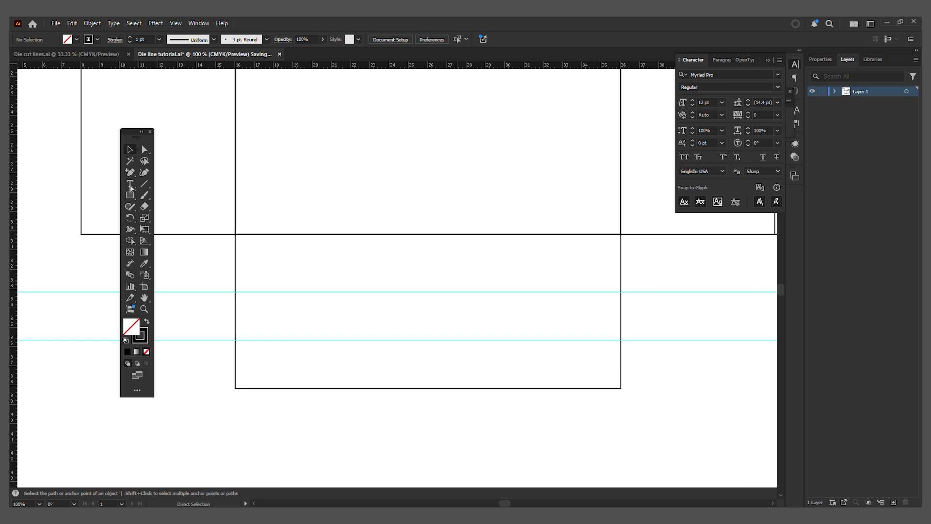
- Add anchor points where the two horizontal guides cross the bottom flap's side edges
click(131, 173)
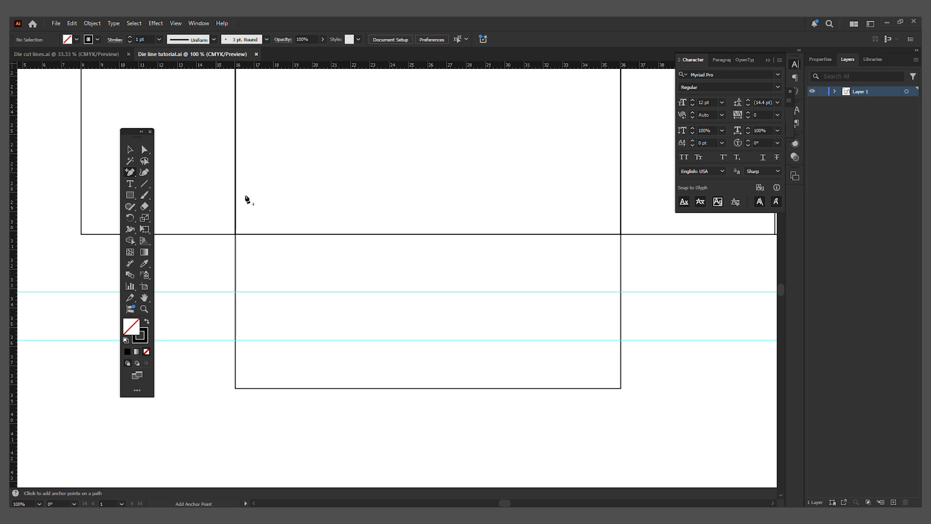
scroll(646, 323, up, 1)
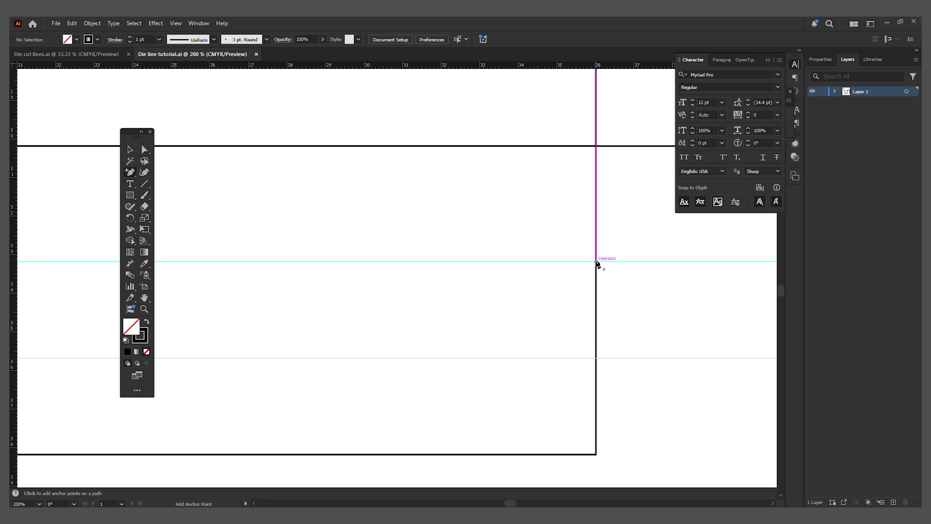
click(597, 262)
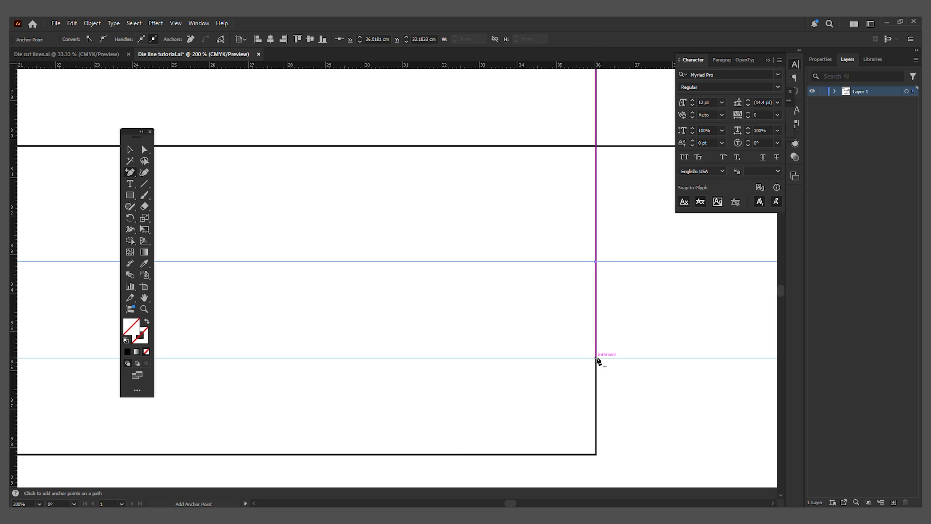
click(596, 358)
drag(395, 382, 737, 354)
drag(264, 324, 503, 342)
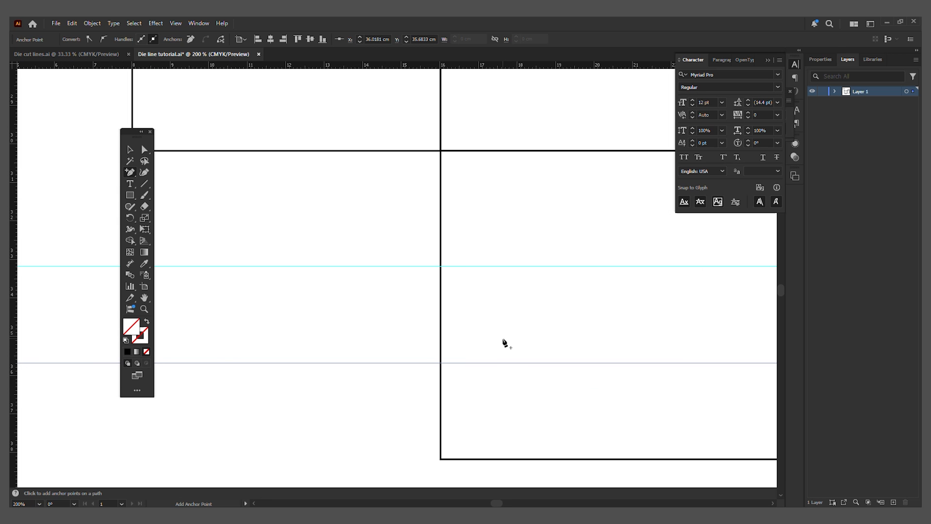
scroll(503, 343, up, 1)
click(412, 236)
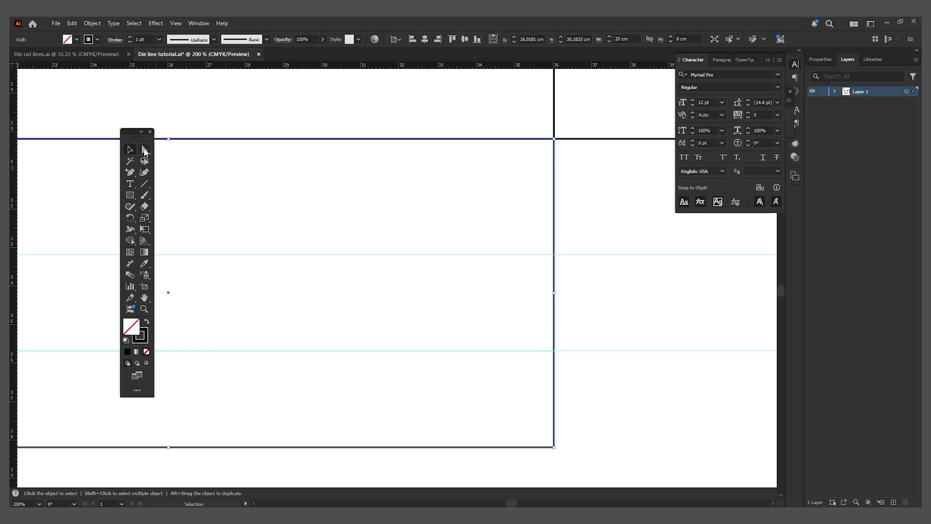
- Move the right edge's anchor point on the lower guide about 1.76 cm inward, to X 34.25 cm
click(145, 150)
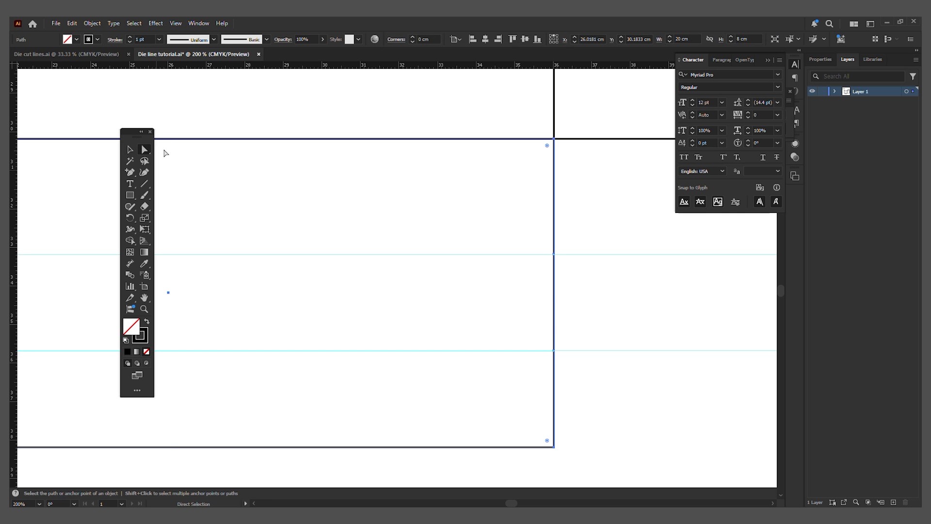
click(554, 351)
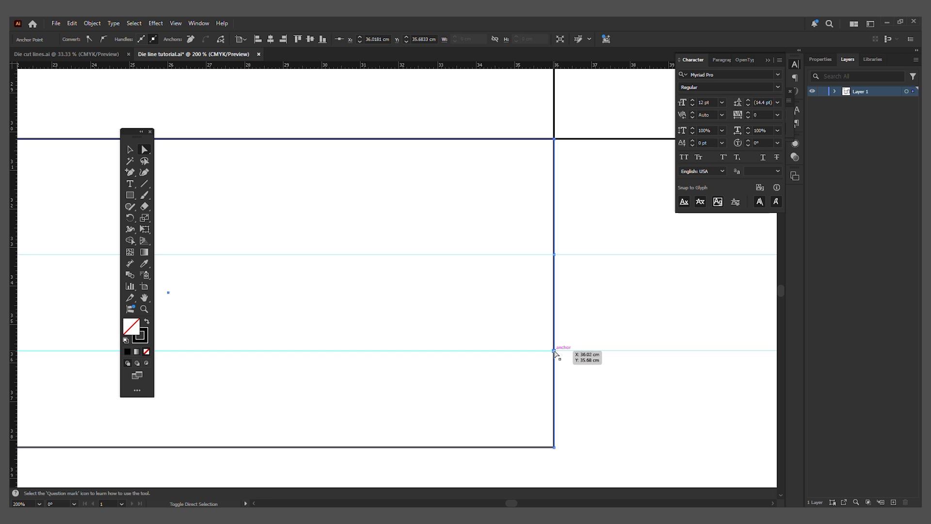
key(Left)
key(Left)
key(Left)
key(Left)
key(Left)
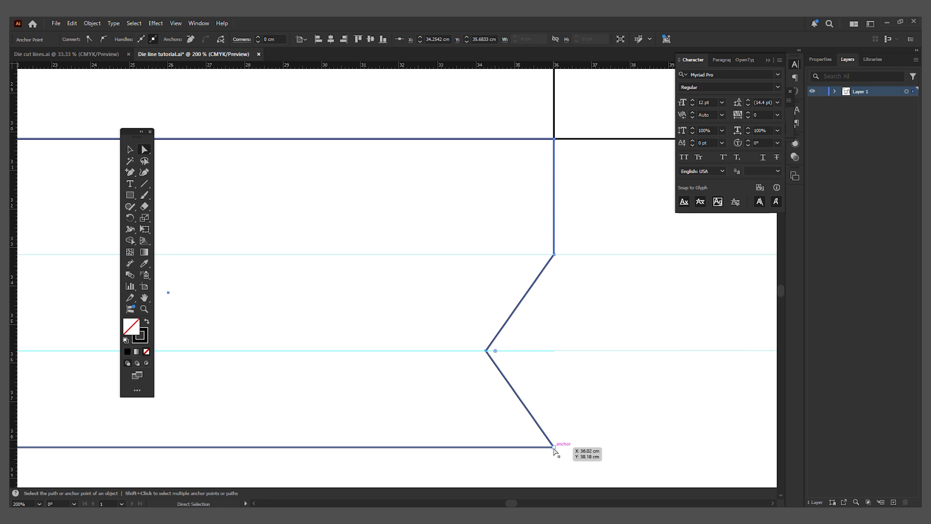
- Move the bottom flap's lower right corner point horizontally inward to about X 33.90 cm
scroll(557, 439, down, 1)
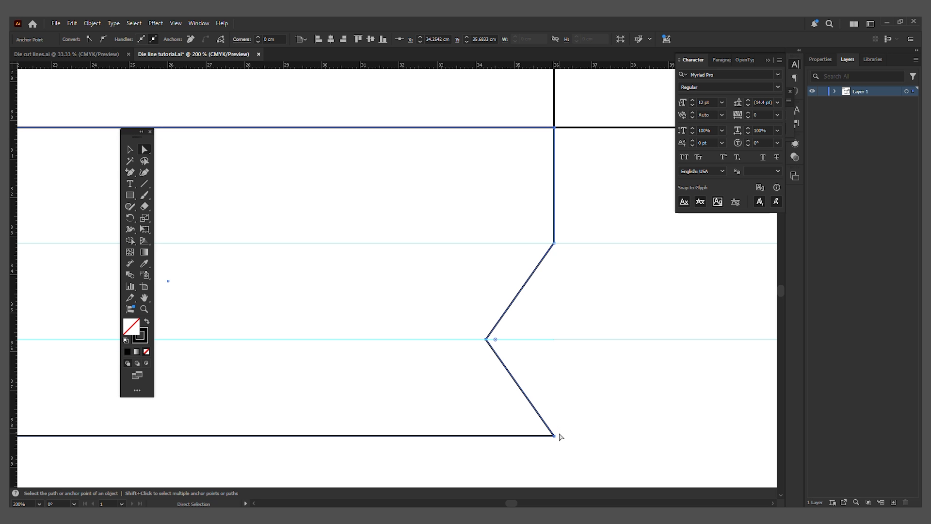
click(554, 435)
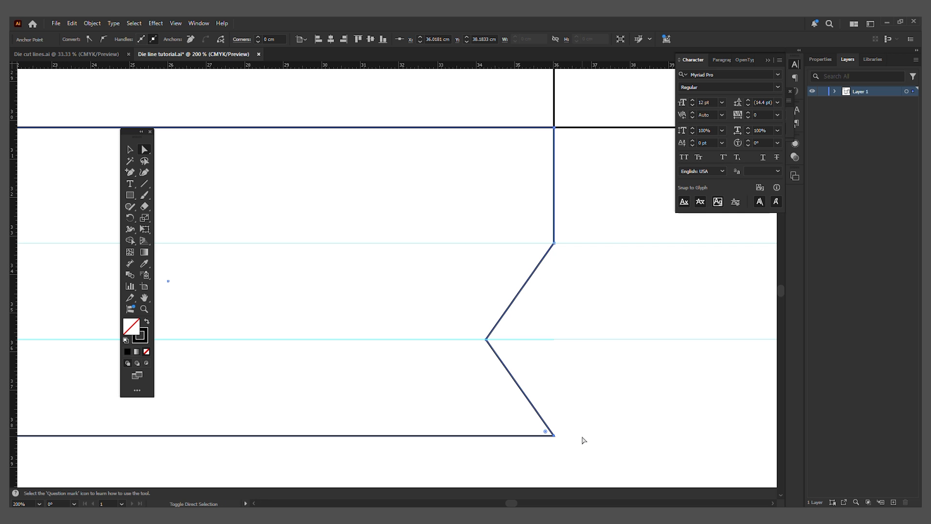
key(Left)
key(Left)
key(Left)
key(Left)
key(Left)
key(Left)
key(Left)
key(Left)
key(Left)
key(Left)
key(Left)
key(Left)
key(Left)
key(Left)
key(Left)
key(Left)
key(Left)
key(Left)
key(Left)
key(Left)
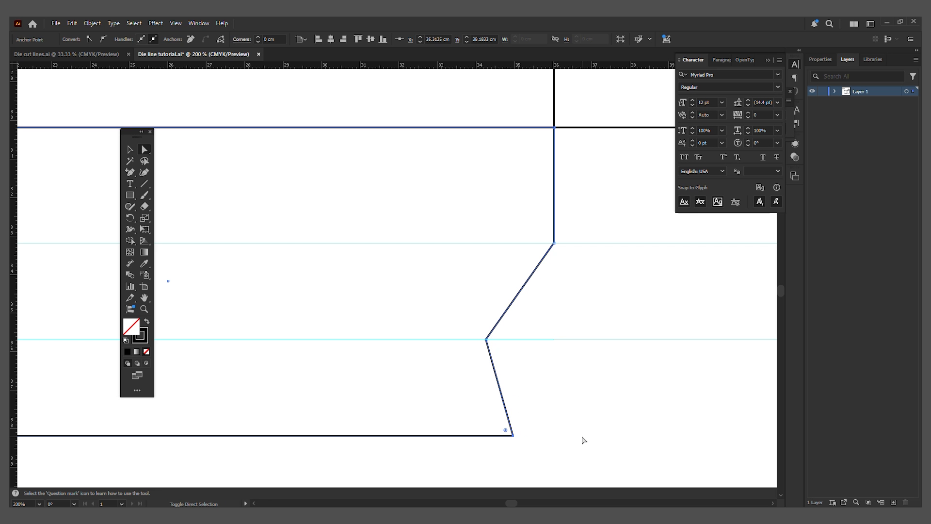
key(Left)
key(Left)
key(Left)
key(Left)
key(Left)
key(Left)
key(Left)
key(Left)
key(Left)
key(Left)
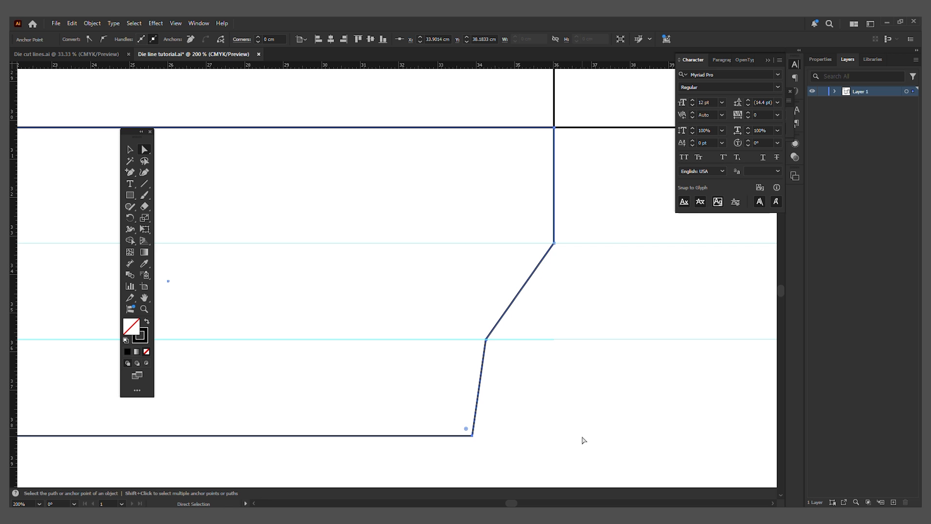
- Move the anchor point where the lower guide crosses the bottom flap's left edge about 1.76 cm horizontally inward
scroll(593, 409, down, 2)
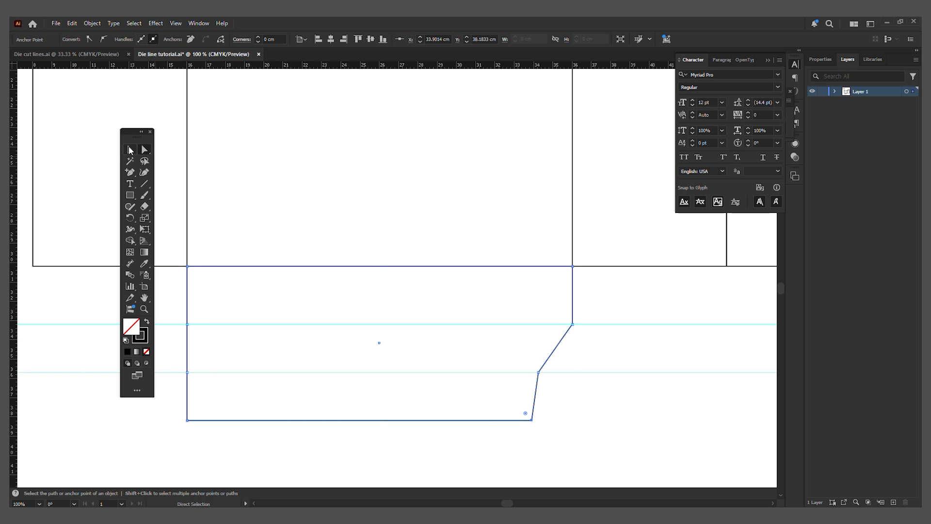
click(130, 150)
click(620, 429)
drag(620, 429, 695, 416)
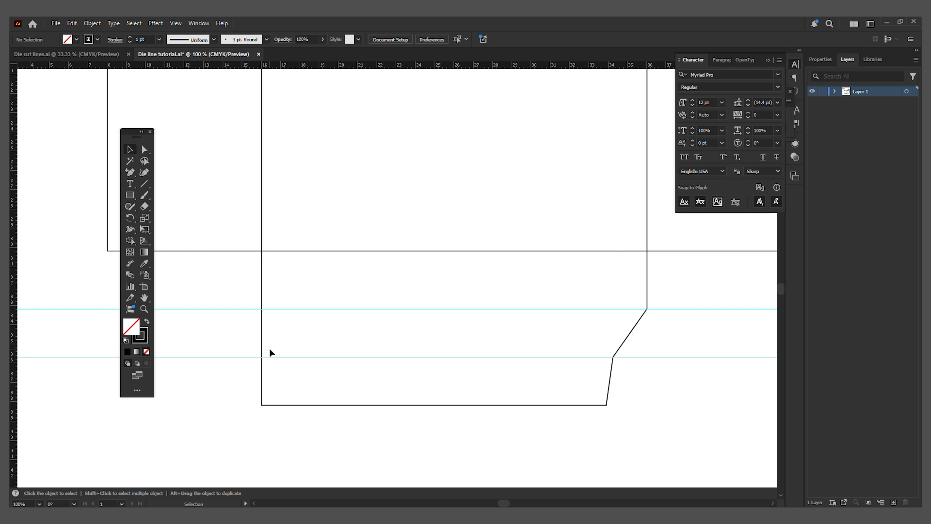
scroll(262, 339, up, 1)
click(262, 324)
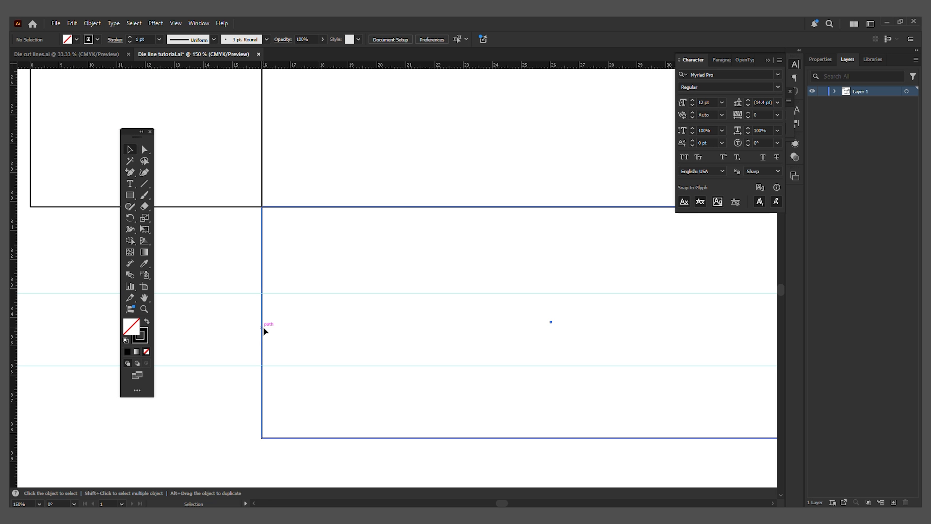
click(145, 150)
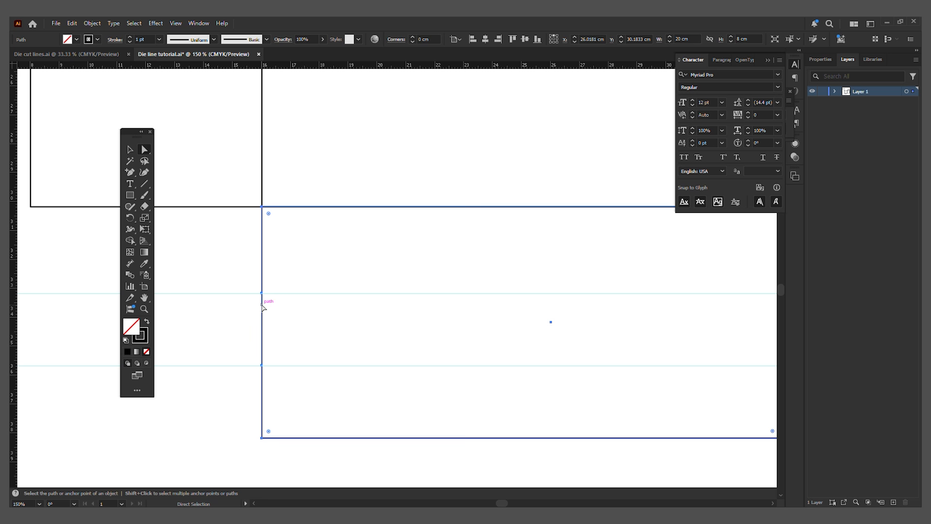
click(262, 365)
click(263, 367)
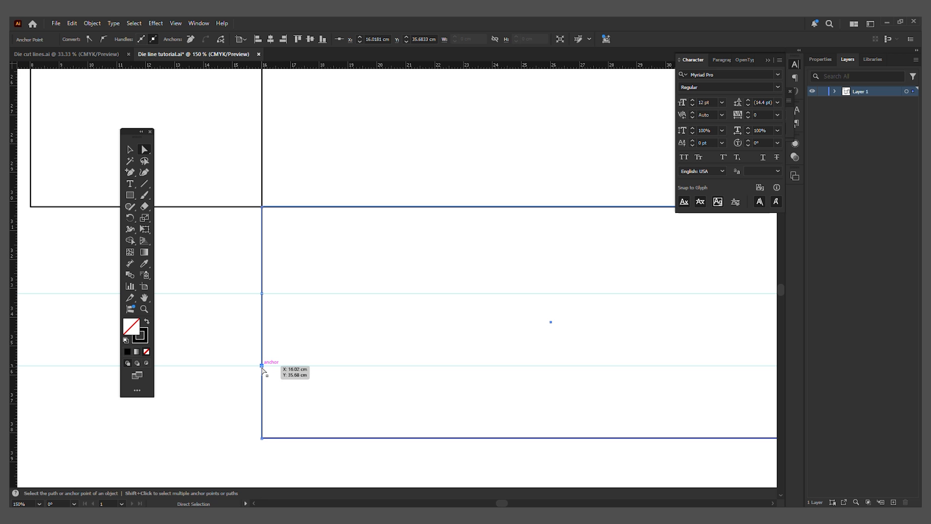
key(shift+Right)
key(shift+Right)
key(shift+Right)
key(shift+Right)
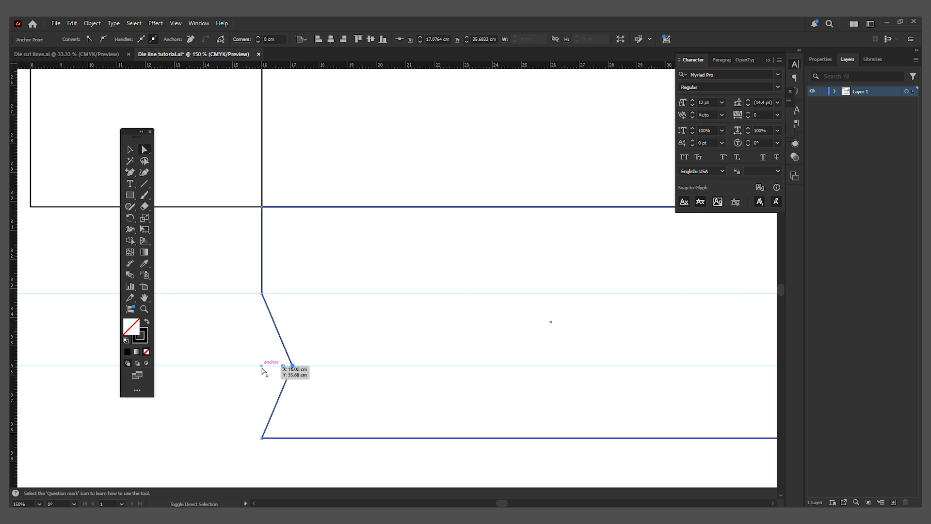
- Move the bottom flap's lower left corner point horizontally inward to about X 17.43 cm
click(262, 438)
key(shift+Right)
key(shift+Right)
key(shift+Right)
key(shift+Right)
key(shift+Right)
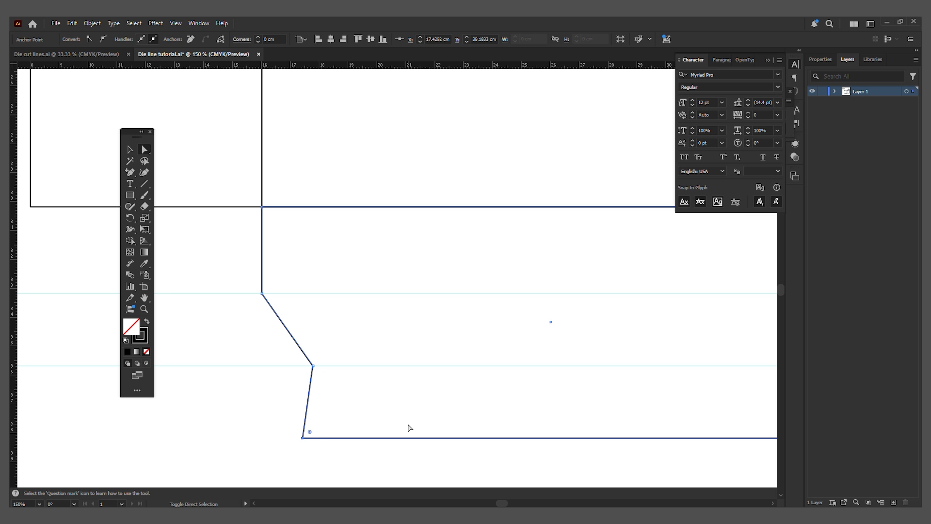
- Deselect the bottom flap, hide the guides and save the document
key(v)
key(ctrl+shift+a)
key(ctrl+1)
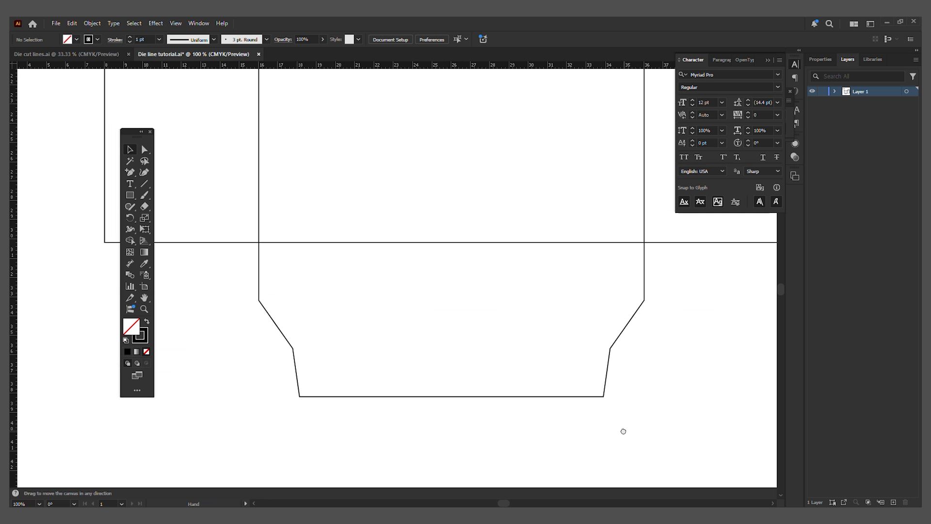
key(slash)
key(ctrl+semicolon)
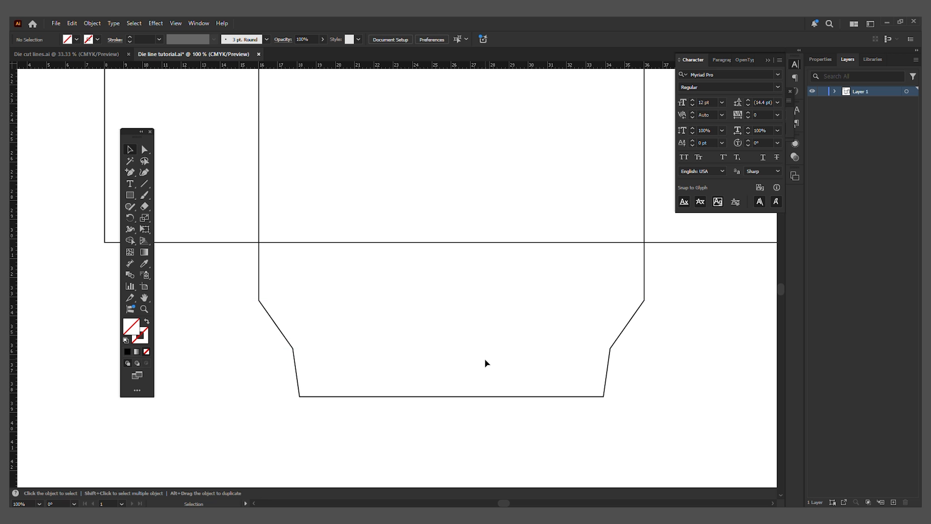
key(ctrl+s)
key(ctrl+minus)
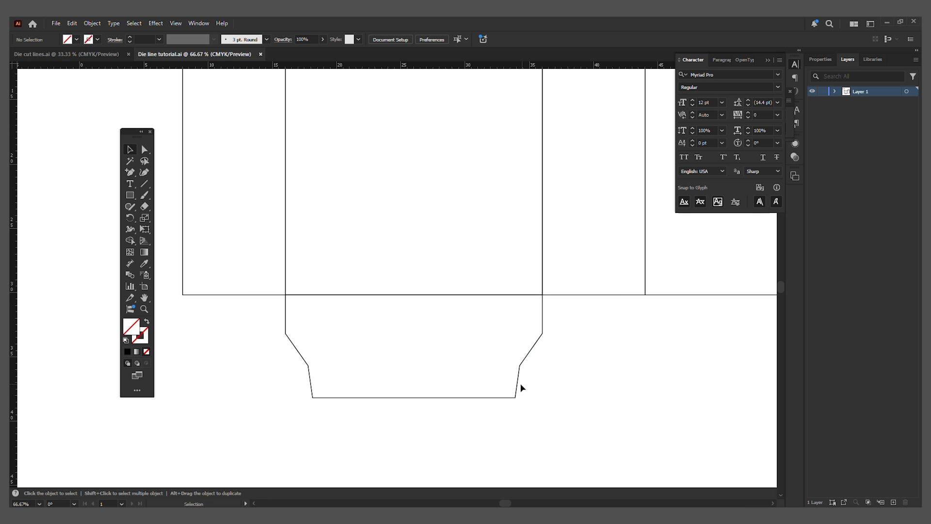
- Create a 2.5 × 2.5 cm square on the bottom flap and give it the die line's 1 pt black stroke with the Eyedropper
key(ctrl+1)
key(m)
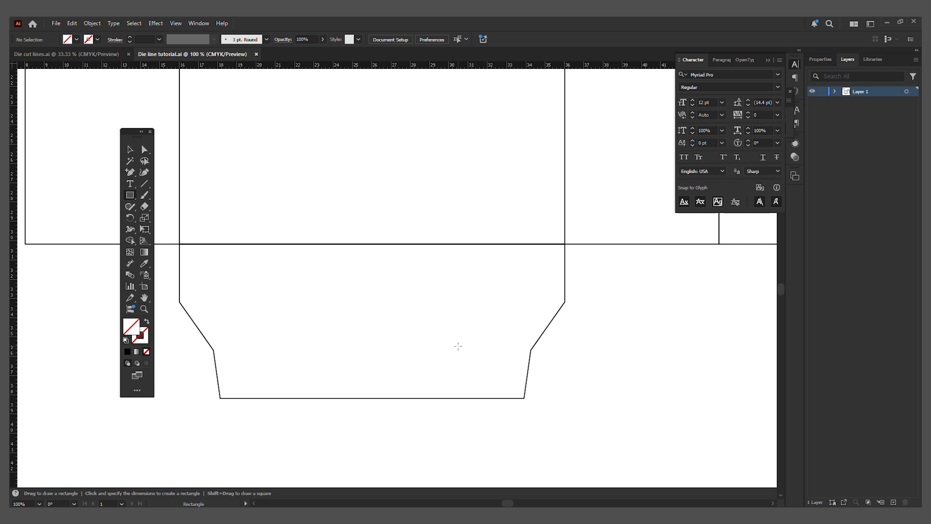
click(459, 341)
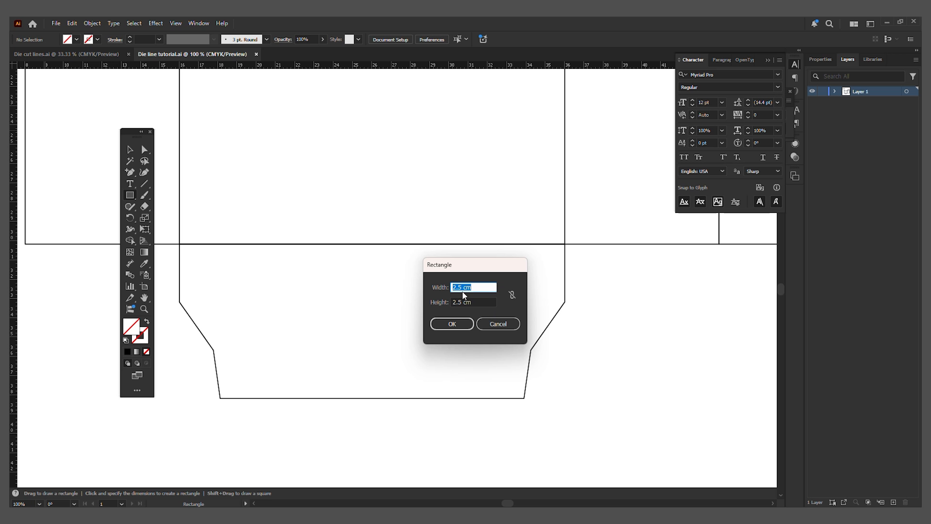
click(451, 324)
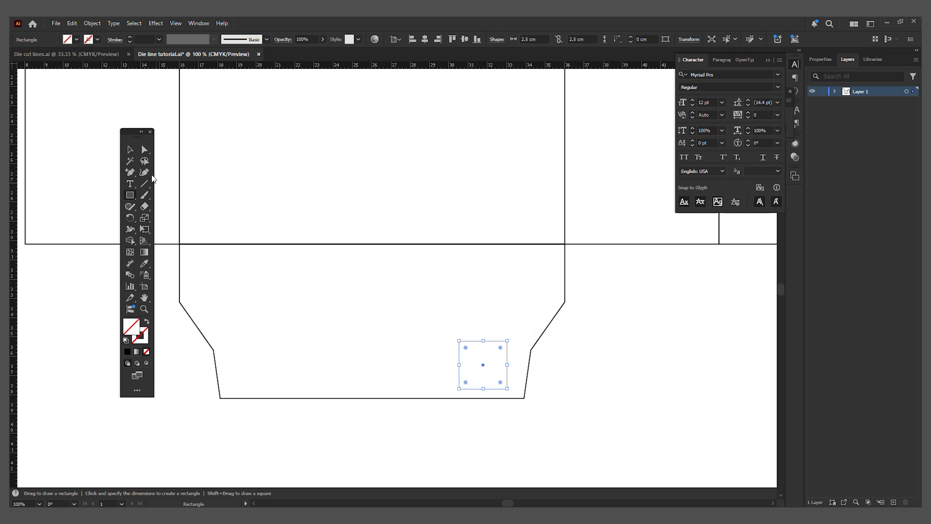
click(130, 150)
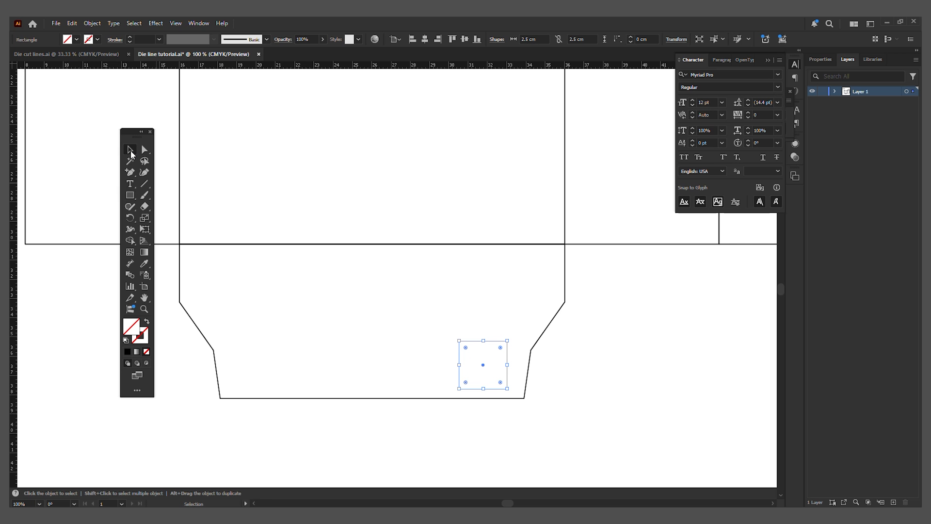
click(144, 263)
click(404, 243)
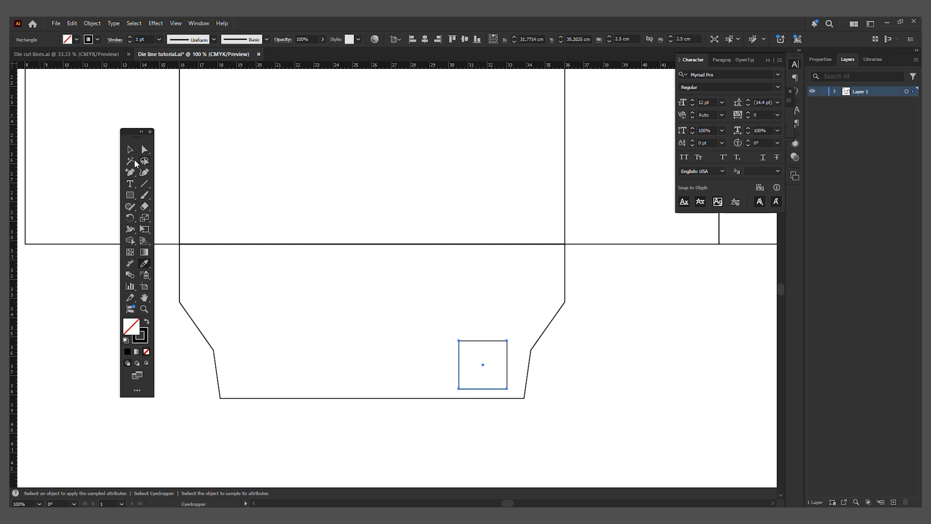
- Place the square across the bottom flap's lower right slanted edge, with its base on the flap's bottom edge
click(130, 149)
click(563, 403)
drag(507, 372, 544, 384)
scroll(556, 382, up, 3)
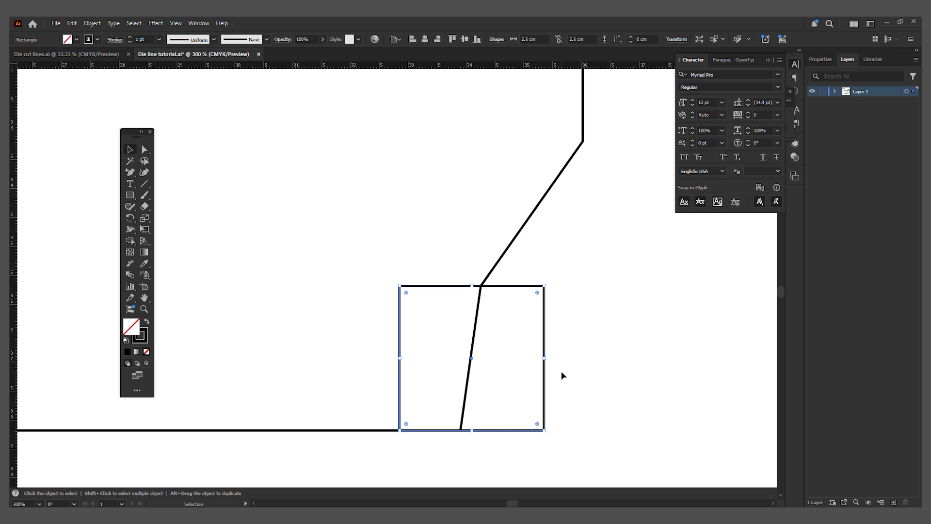
- Round the square's two outer right corners to a 1.25 cm radius, forming a semicircular end
click(148, 152)
click(543, 293)
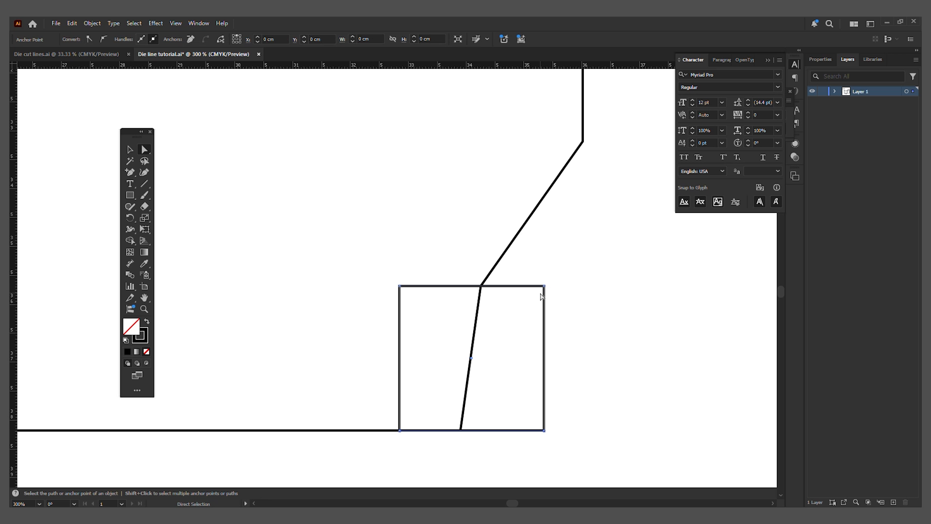
drag(559, 274, 532, 456)
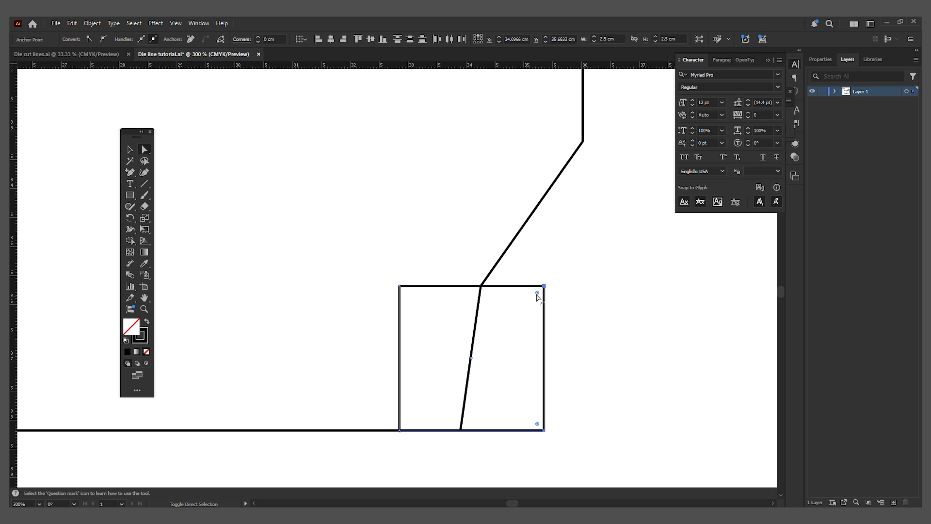
drag(537, 292, 414, 314)
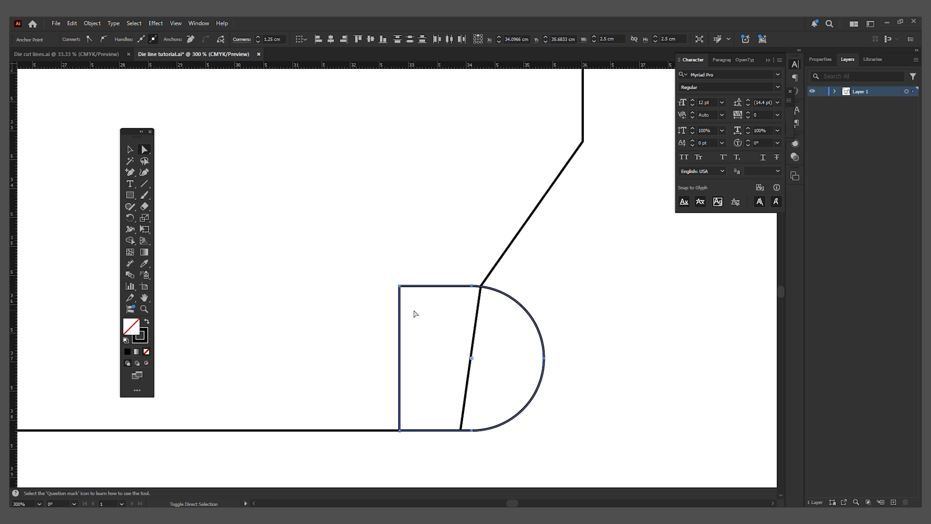
click(123, 149)
click(633, 383)
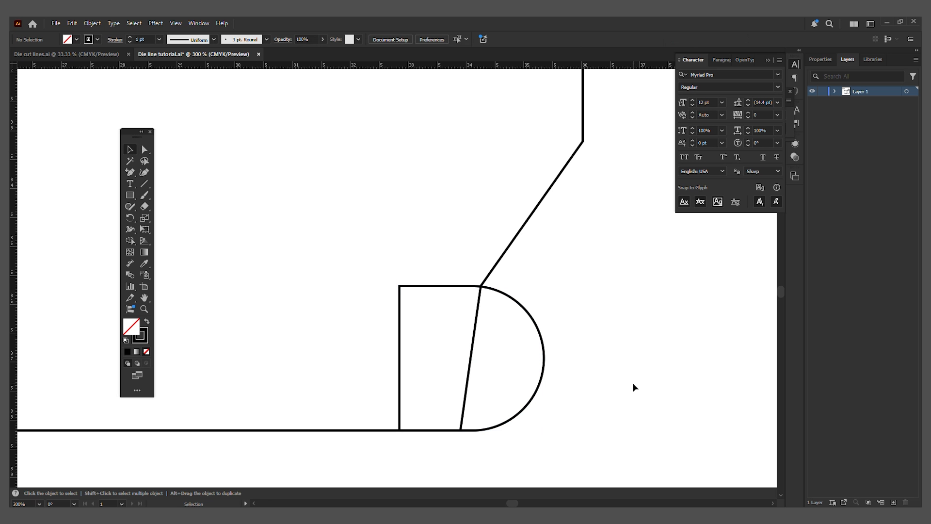
- Create a second 2.5 × 2.5 cm square inside the bottom flap
scroll(720, 361, down, 3)
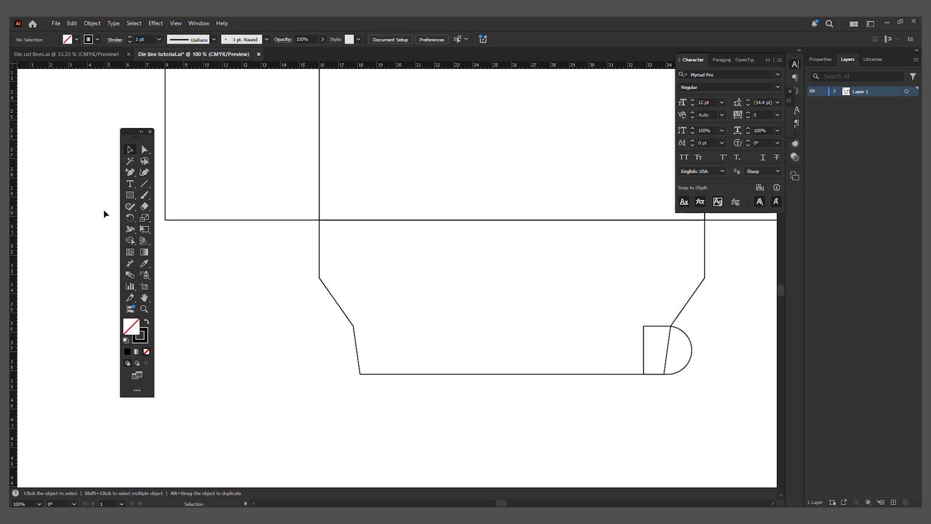
click(129, 195)
click(508, 296)
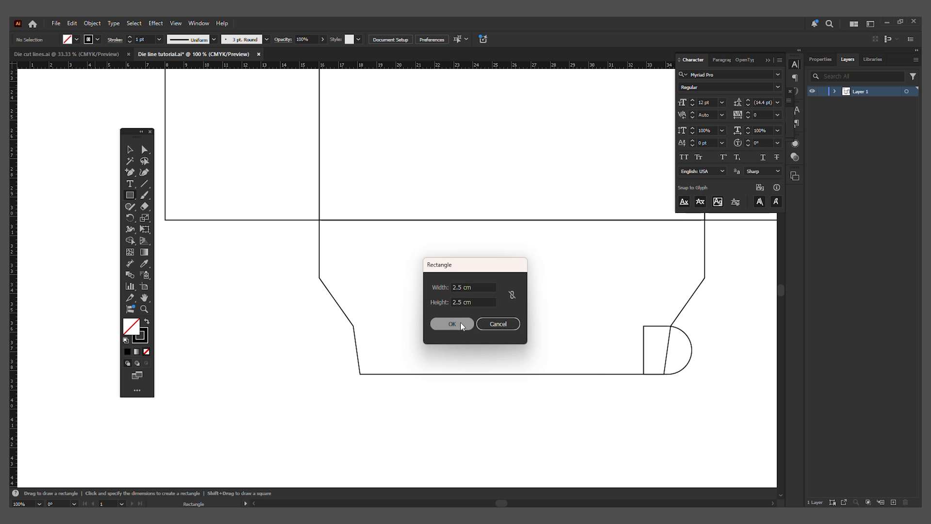
click(449, 324)
click(130, 149)
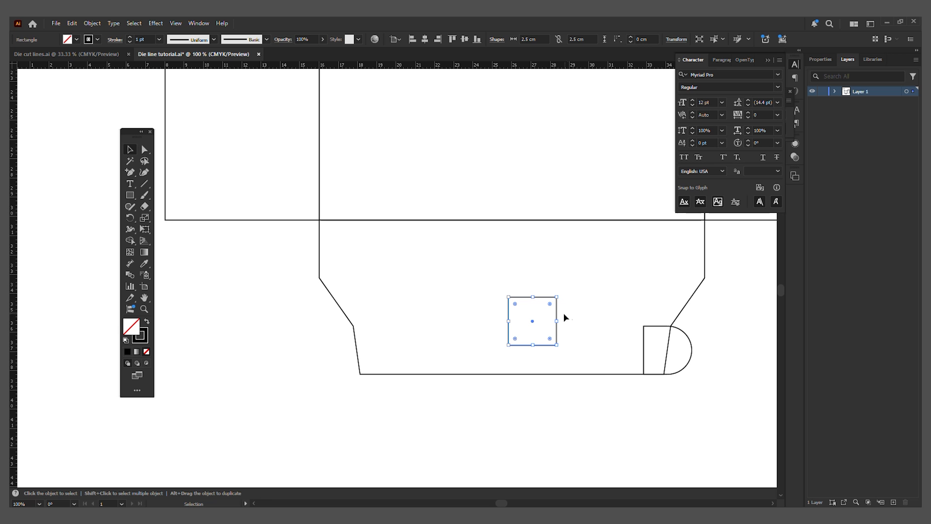
- Place the second square across the bottom flap's lower left slanted edge, with its base on the flap's bottom edge
drag(556, 315, 379, 349)
key(ctrl+plus)
key(ctrl+plus)
key(ctrl+plus)
key(ctrl+plus)
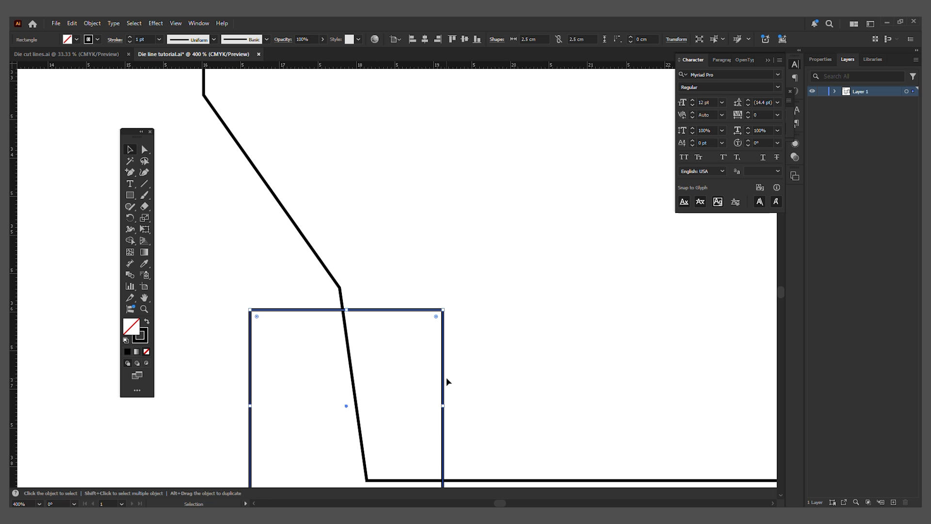
drag(446, 381, 451, 361)
click(519, 383)
drag(530, 404, 518, 398)
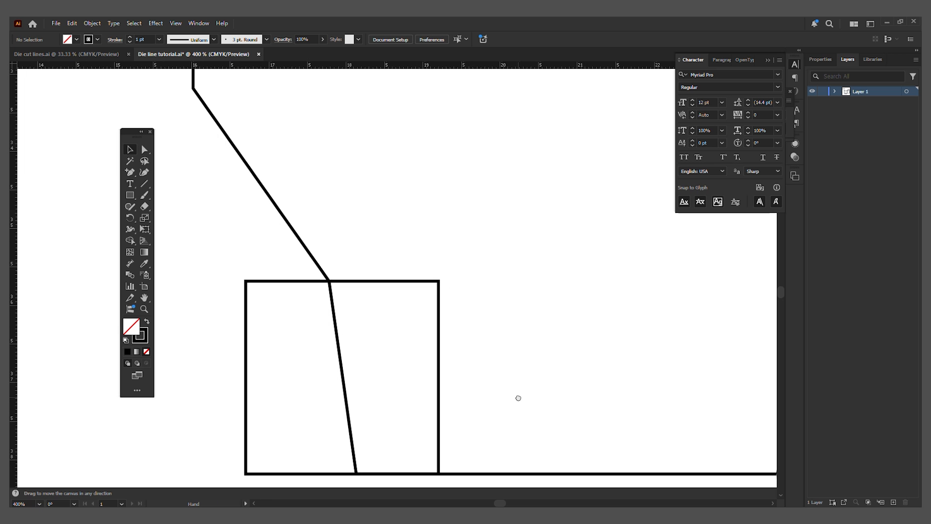
- Round the left square's two outer corners fully, forming a semicircular end
key(a)
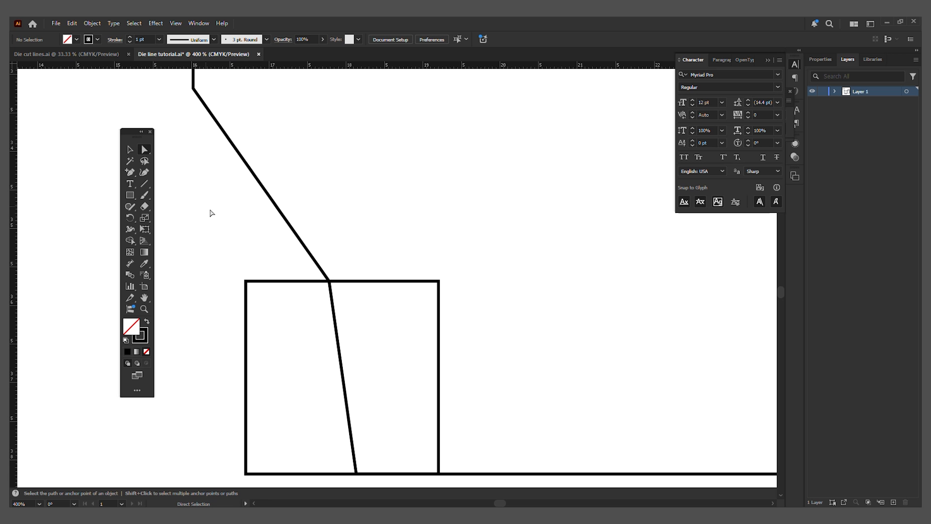
drag(210, 210, 224, 174)
drag(223, 225, 297, 474)
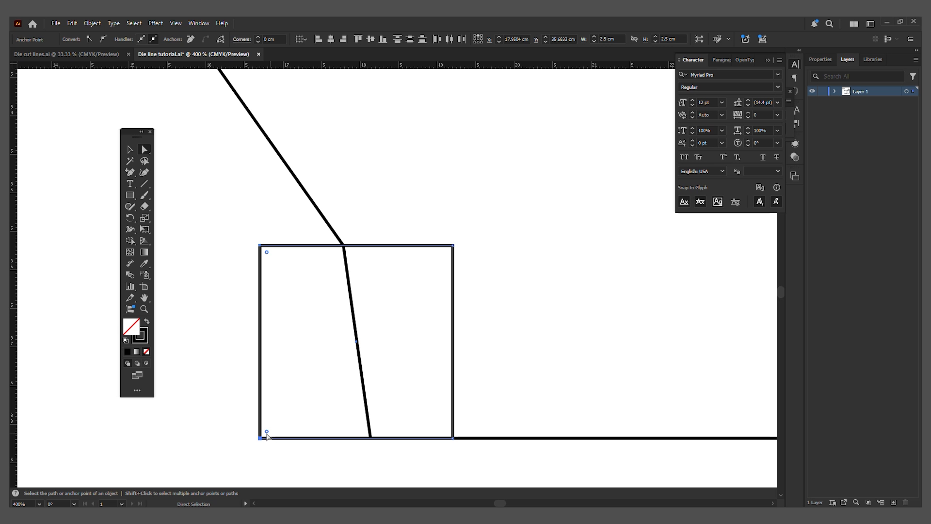
drag(267, 436, 446, 409)
click(130, 149)
click(646, 322)
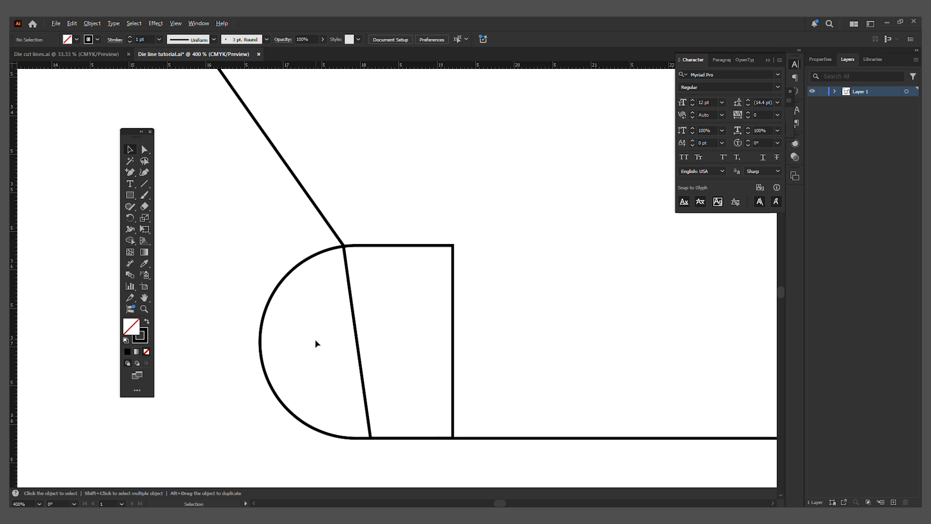
- Select the bottom flap with both rounded shapes and remove the right shape's part inside the flap with Shape Builder
scroll(316, 343, down, 4)
drag(437, 377, 283, 347)
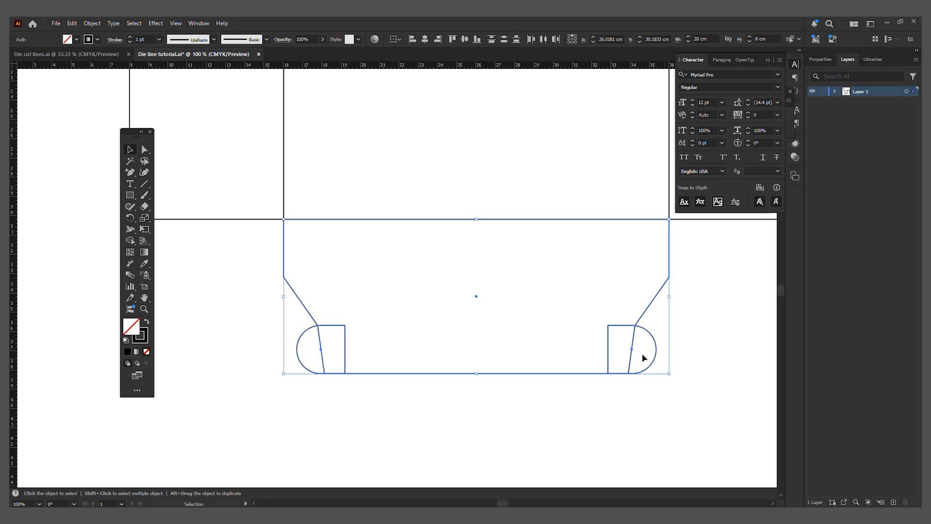
click(130, 240)
alt+scroll(613, 366, up, 2)
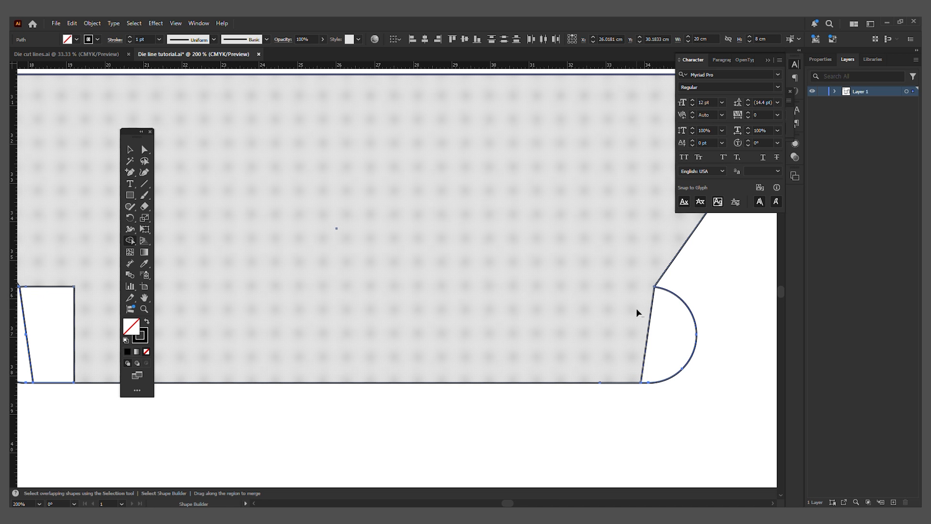
- Remove the left rounded shape's lines inside the bottom flap with Shape Builder and deselect everything
alt+scroll(733, 397, down, 1)
alt+scroll(723, 398, down, 1)
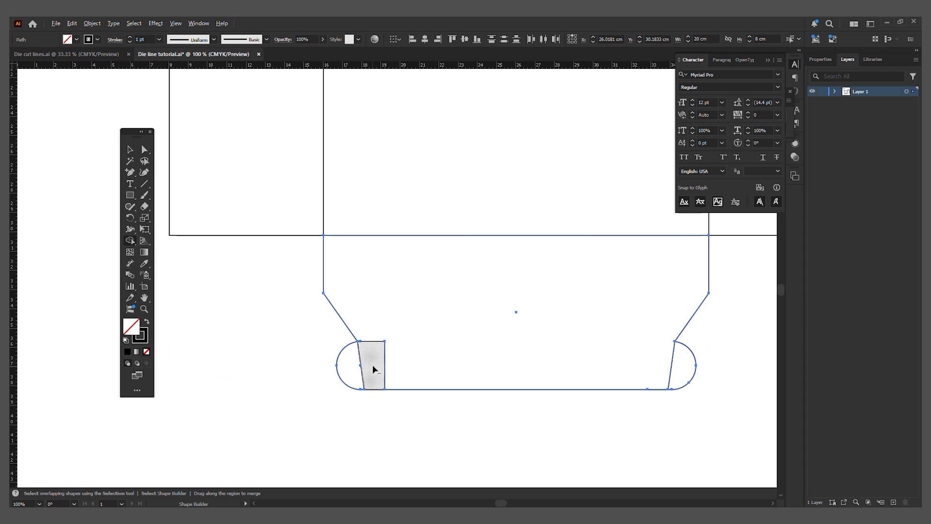
alt+scroll(383, 372, up, 2)
alt+scroll(391, 381, up, 2)
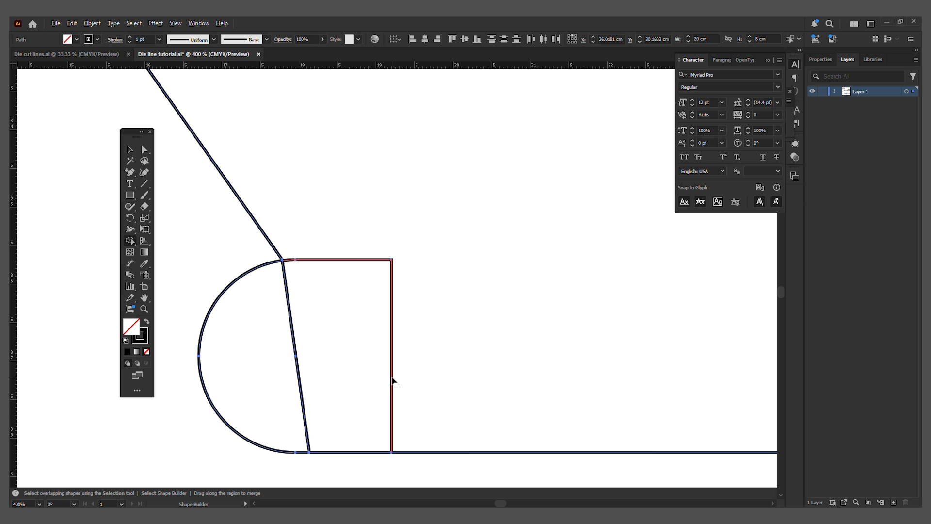
drag(391, 381, 380, 316)
alt+scroll(381, 316, down, 4)
key(ctrl+shift+a)
key(v)
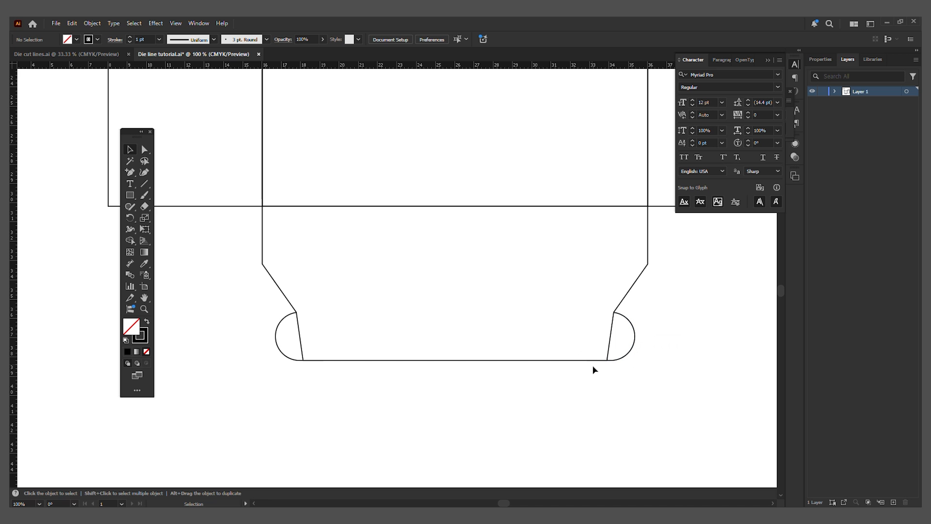
- Copy the left side panel directly below itself and set the copy's height to 8 cm
alt+scroll(577, 411, down, 1)
alt+scroll(376, 303, down, 1)
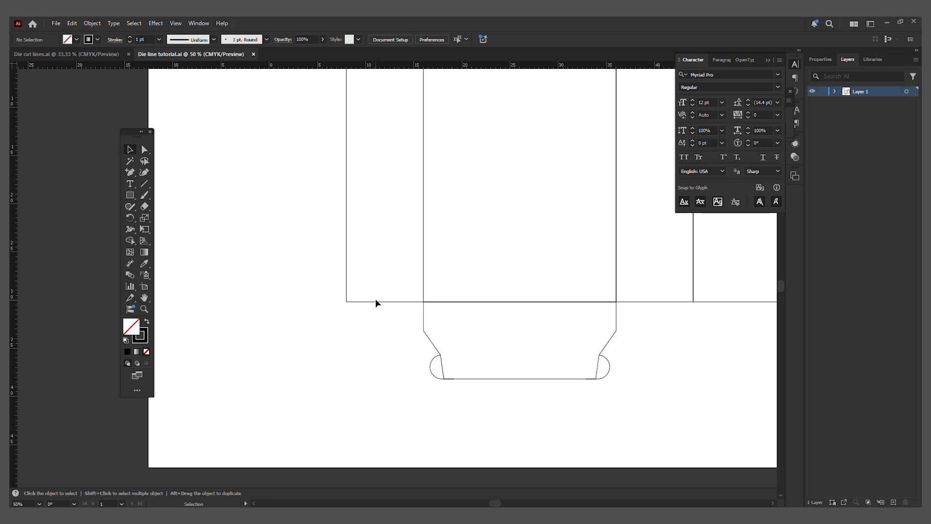
click(376, 302)
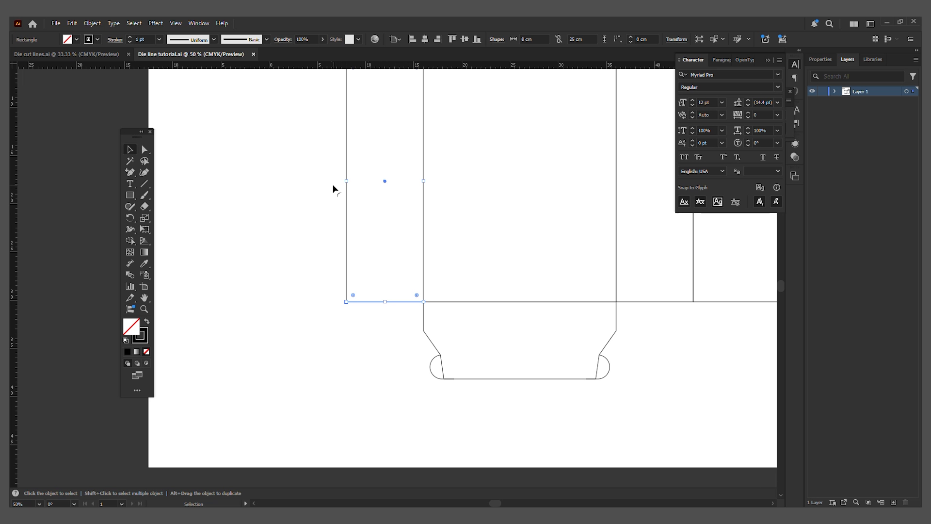
drag(346, 141, 356, 369)
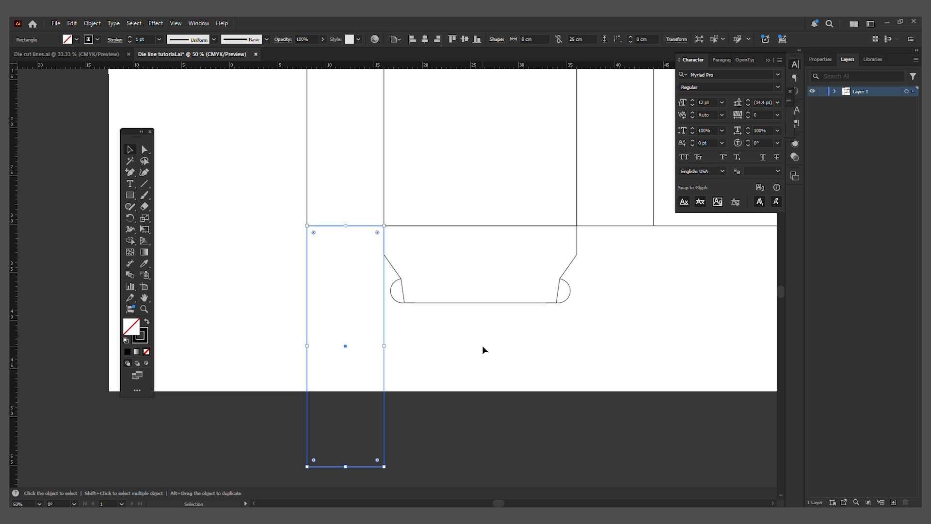
click(676, 40)
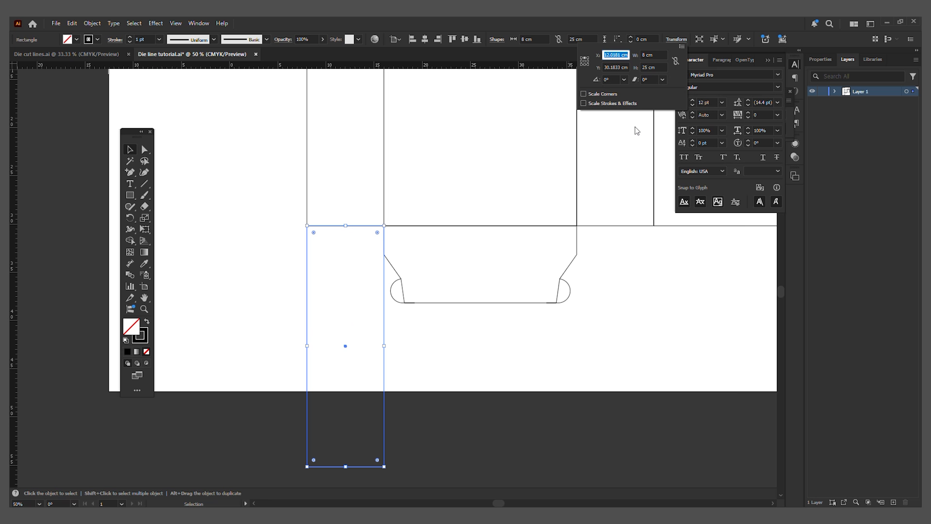
click(652, 67)
text(8)
key(Return)
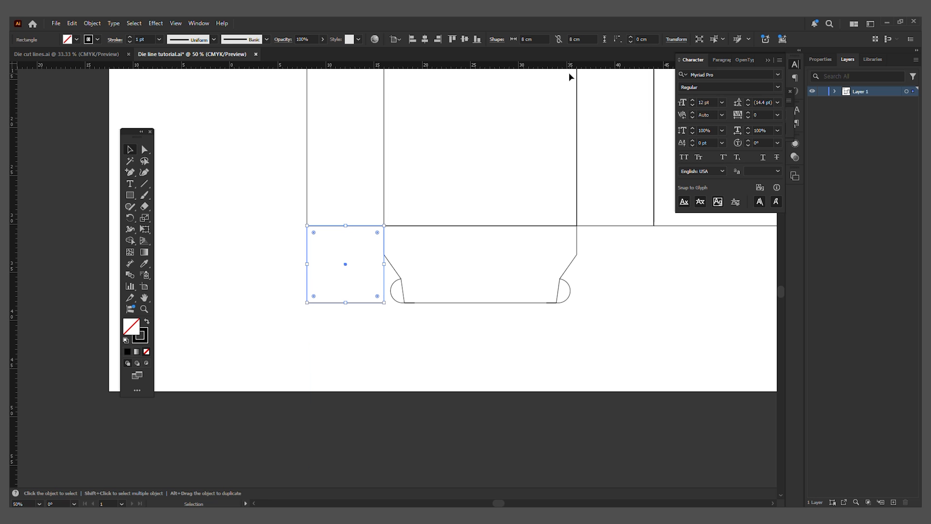
- Add an anchor point on the 8 cm square's right edge where the bottom flap's slanted edge begins
key(ctrl+plus)
key(ctrl+plus)
key(ctrl+plus)
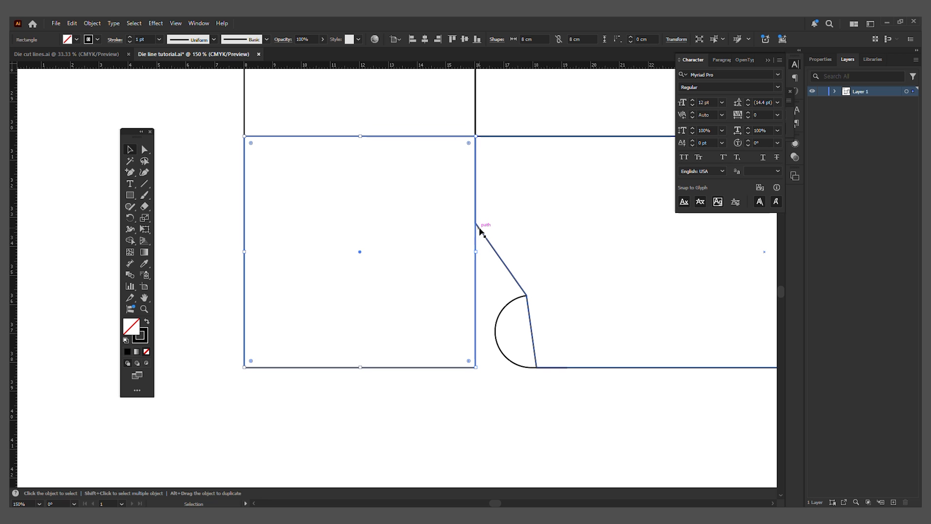
click(130, 172)
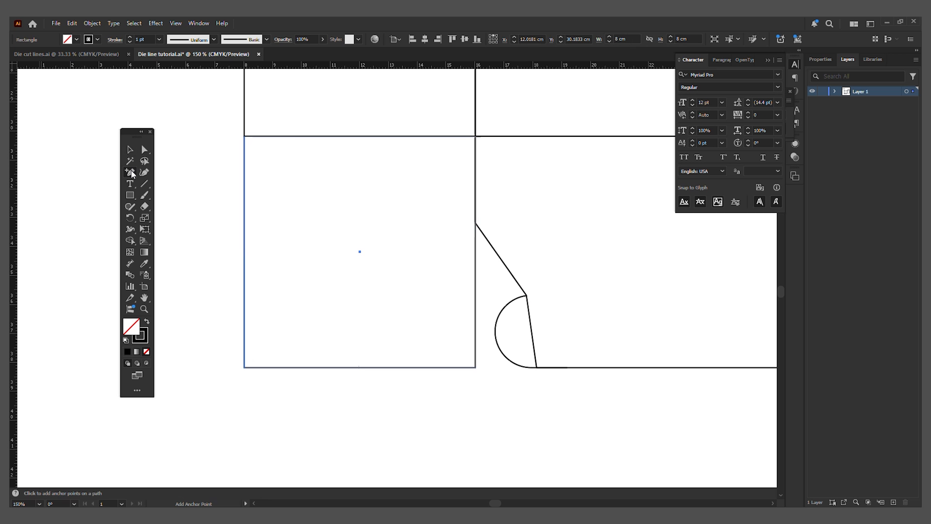
click(130, 172)
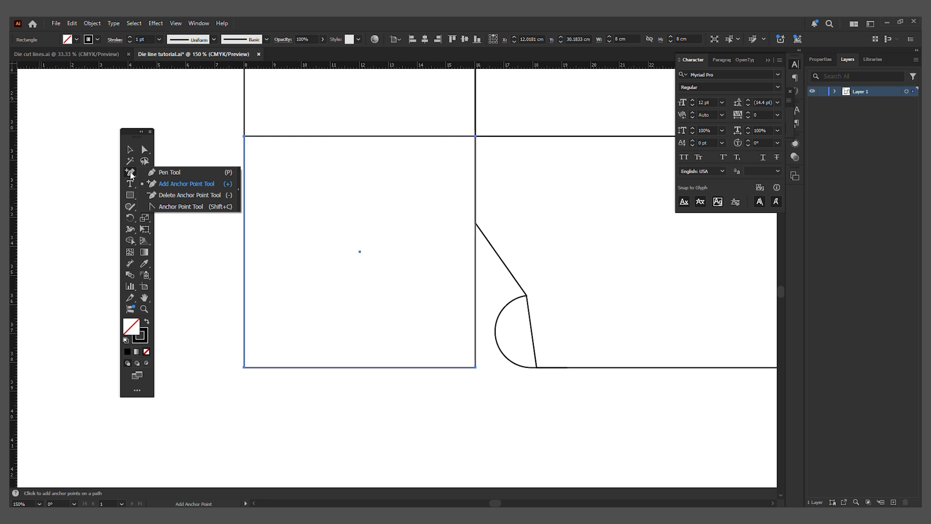
click(180, 194)
scroll(469, 224, up, 2)
scroll(475, 227, up, 2)
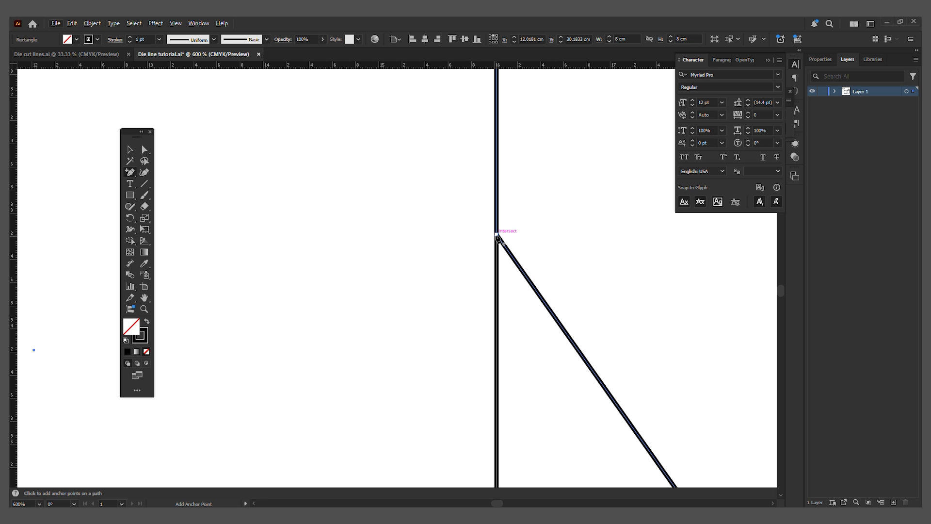
alt+click(497, 236)
scroll(443, 270, down, 3)
scroll(442, 270, down, 1)
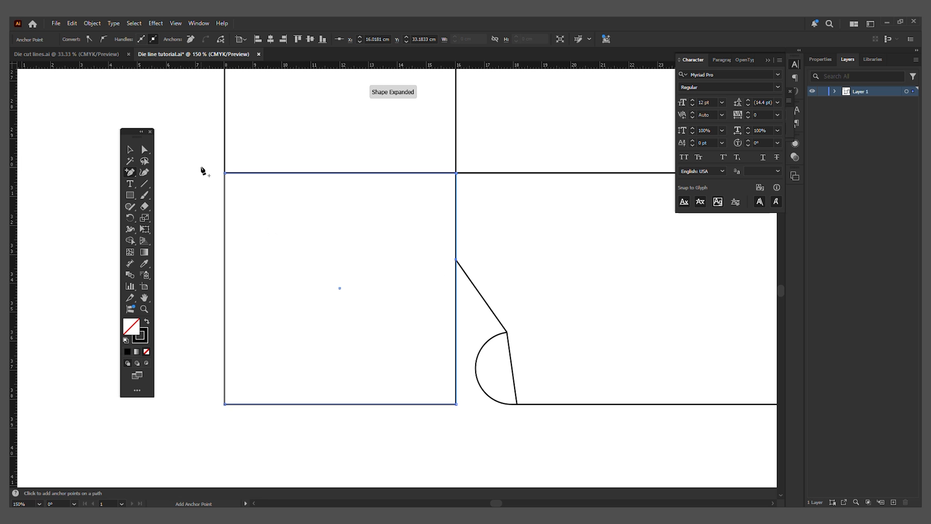
- Shift the square's lower right corner about 1 cm left so the edge slants away from the bottom flap
click(144, 150)
scroll(385, 407, up, 2)
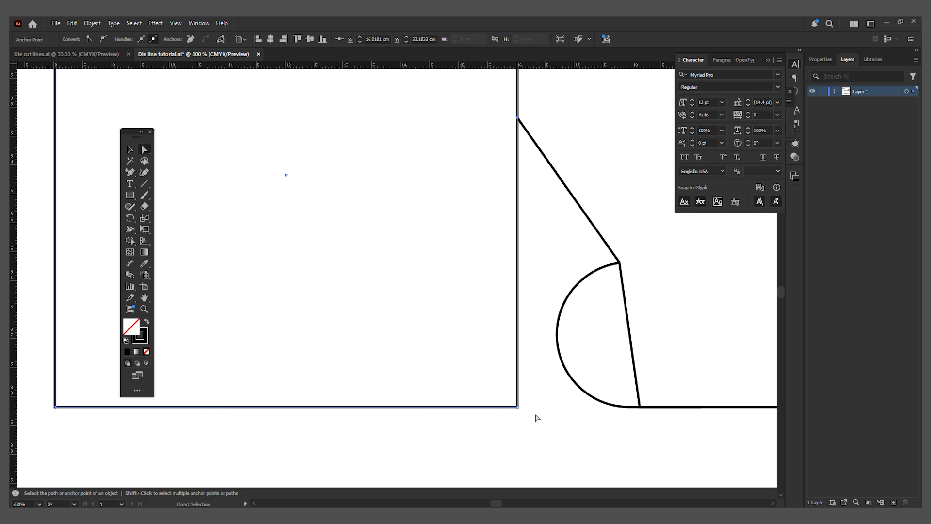
key(a)
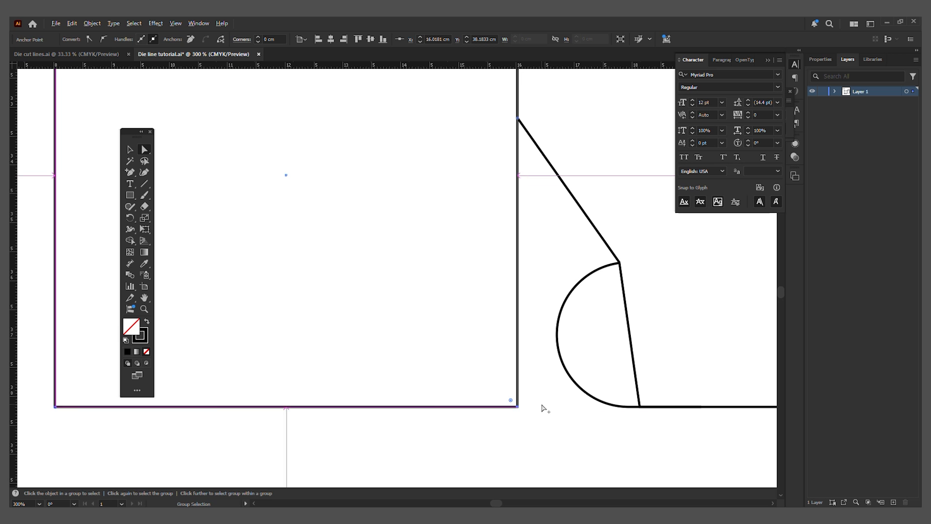
scroll(540, 405, down, 1)
click(525, 409)
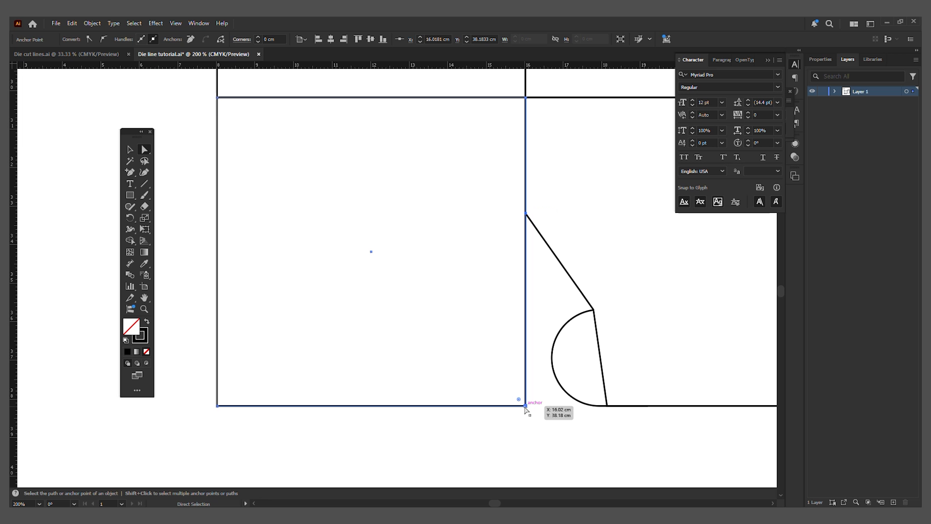
key(shift+Left)
key(shift+Left)
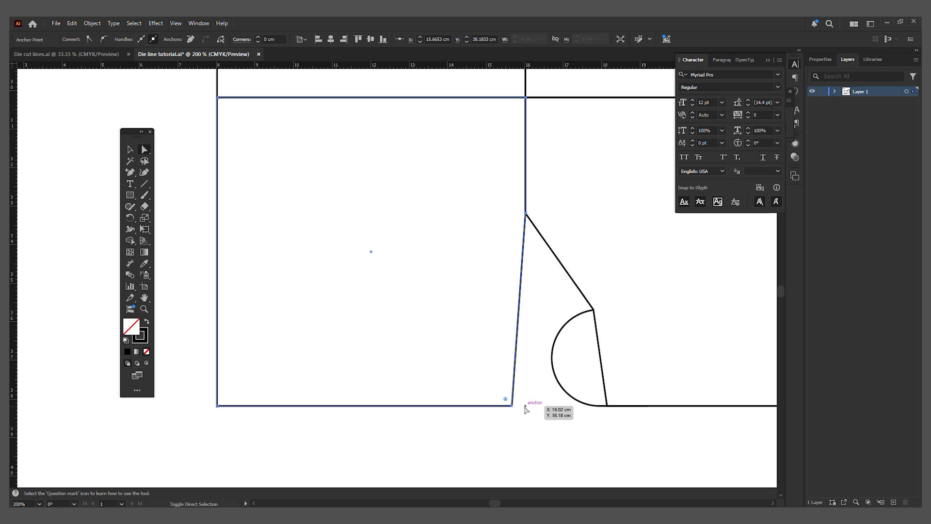
key(shift+Right)
key(shift+Left)
key(shift+Left)
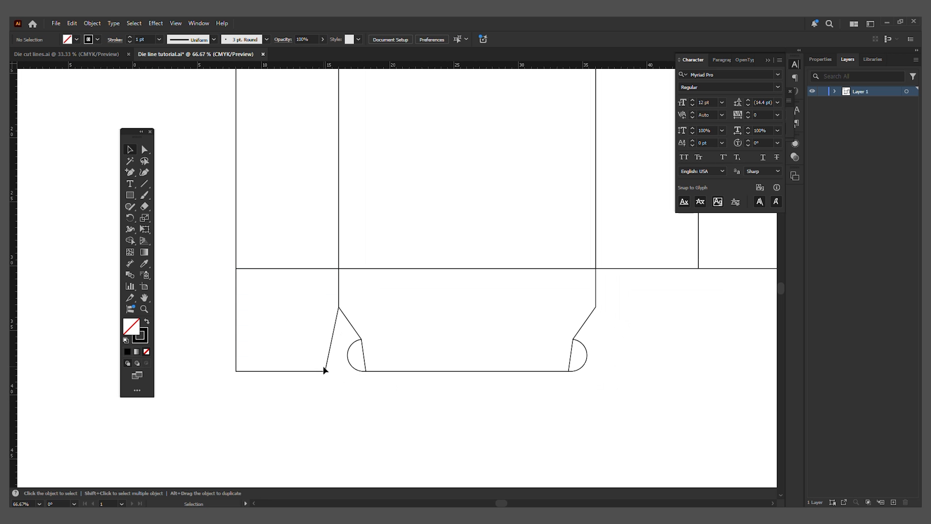
- Copy the slanted flap below the right side panel, reflect the copy to face the bottom flap, and deselect it
drag(324, 370, 685, 371)
scroll(665, 401, right, 3)
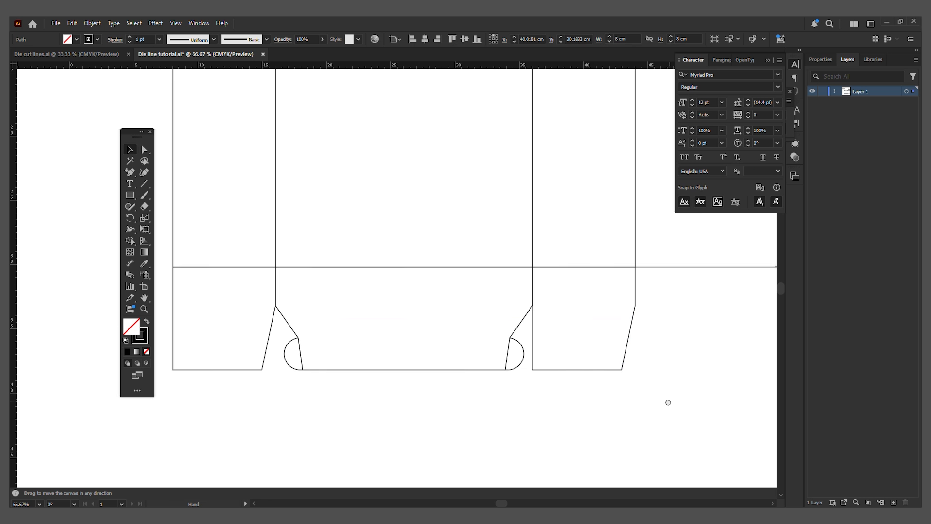
right_click(605, 373)
mouse_move(698, 454)
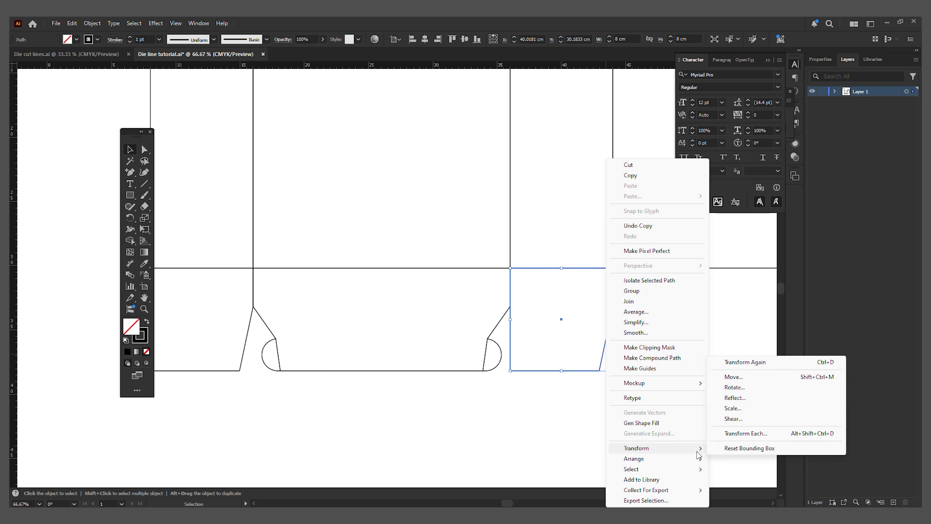
click(749, 401)
click(467, 326)
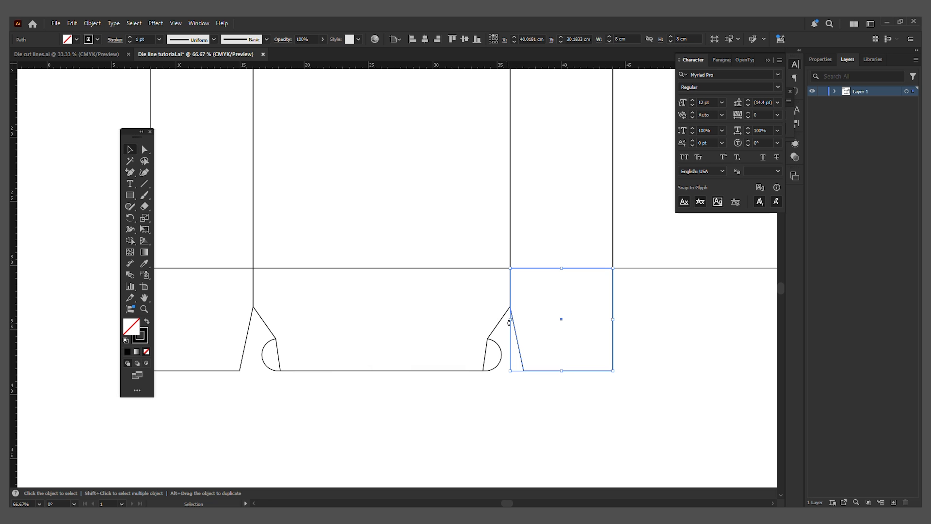
key(ctrl+minus)
click(530, 404)
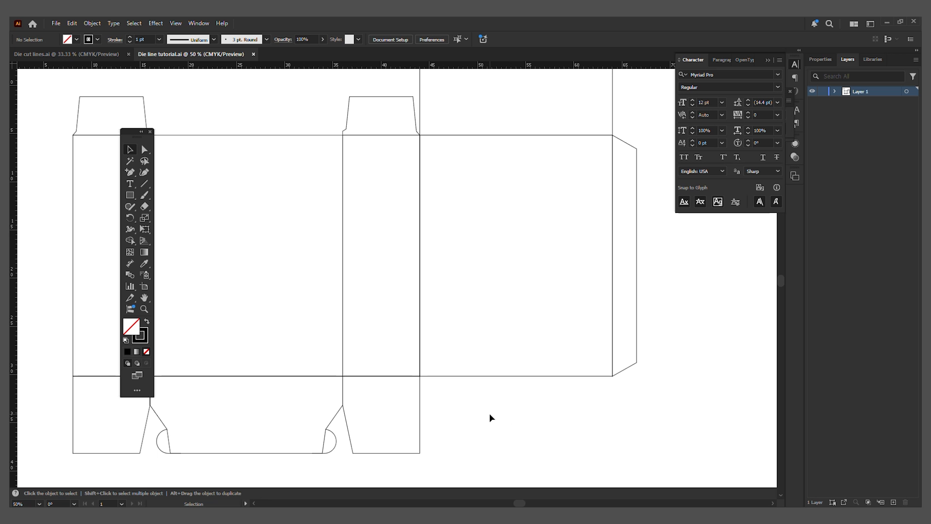
- Copy the 20 × 8 cm top panel to directly below the right main panel
click(613, 112)
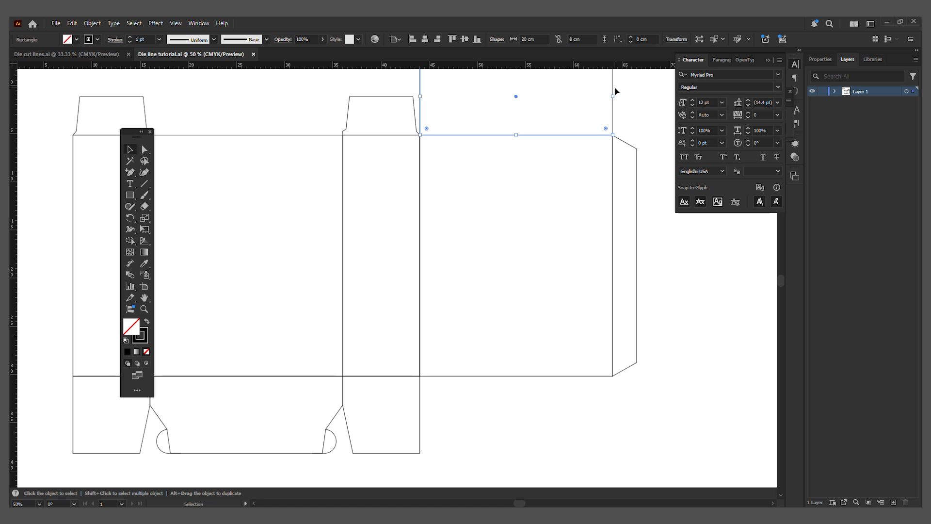
drag(612, 90, 614, 409)
scroll(647, 420, down, 3)
- Copy the bottom flap with its rounded tabs onto the new 20 × 8 cm panel and rotate the copy 180°
click(358, 328)
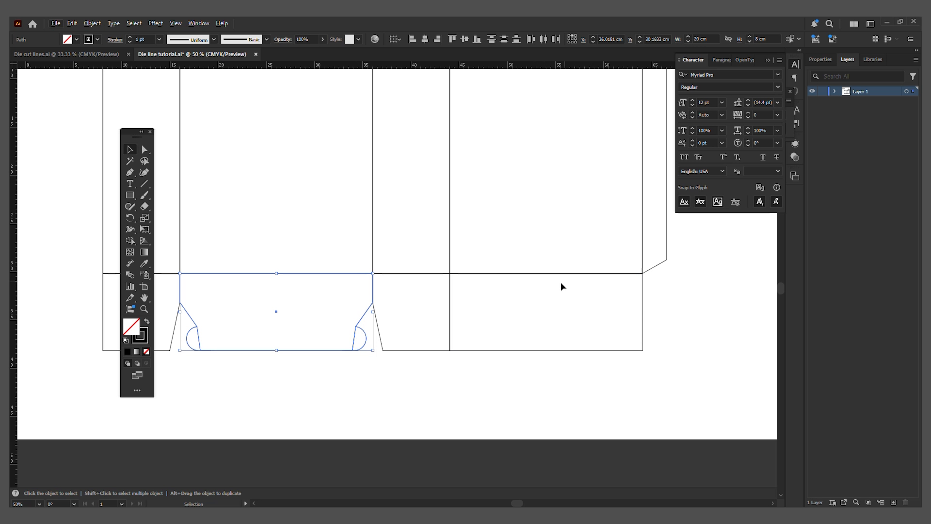
drag(359, 326, 629, 326)
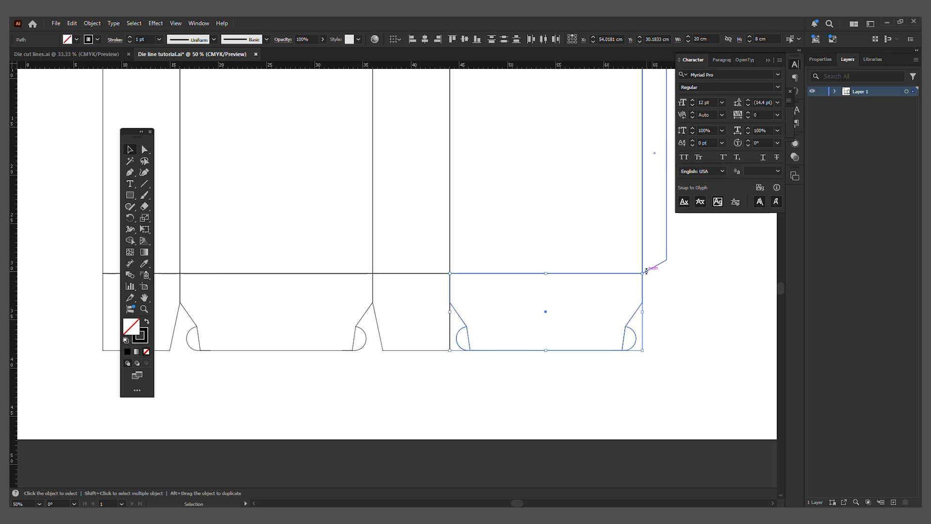
drag(646, 270, 457, 374)
click(441, 366)
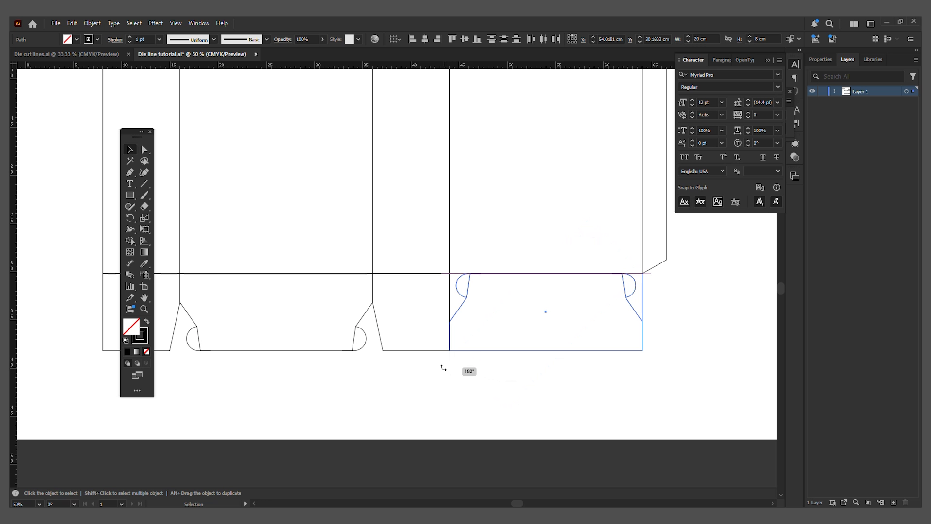
- Draw a slit line about 2.7 cm long with the Pen tool from the right rounded tab's upper end to the slanted edge
scroll(624, 274, up, 4)
key(p)
click(619, 245)
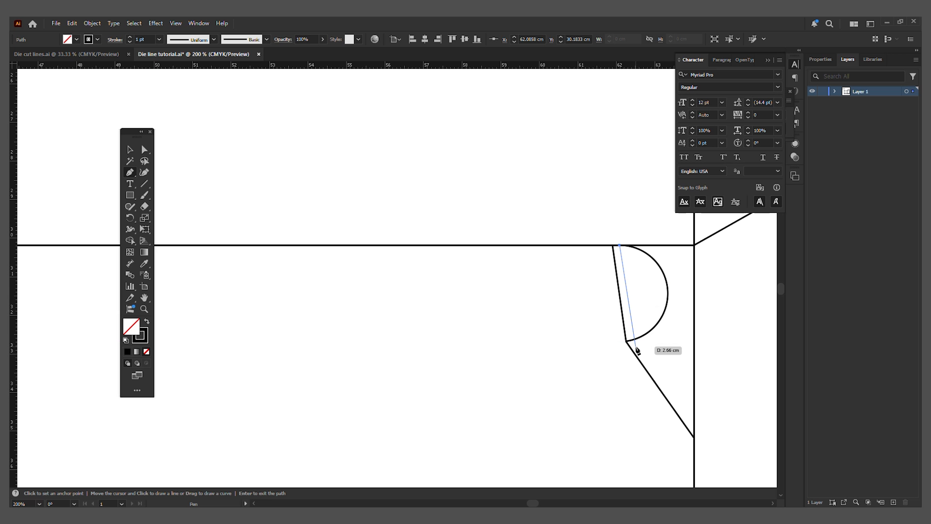
click(635, 347)
click(130, 149)
scroll(727, 358, down, 2)
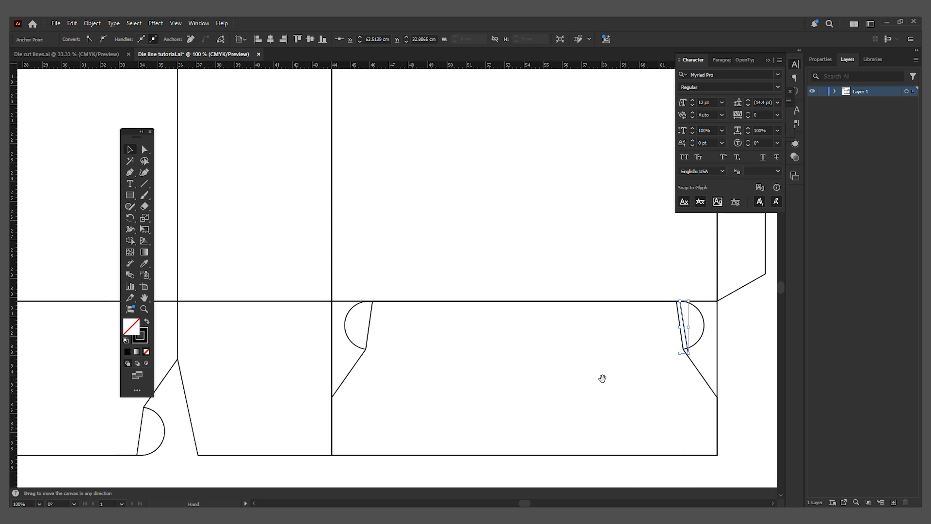
- Draw a matching slit line about 2.7 cm long from the left rounded tab's upper end to its slanted edge and deselect it
scroll(449, 322, up, 2)
scroll(448, 322, right, 3)
click(129, 172)
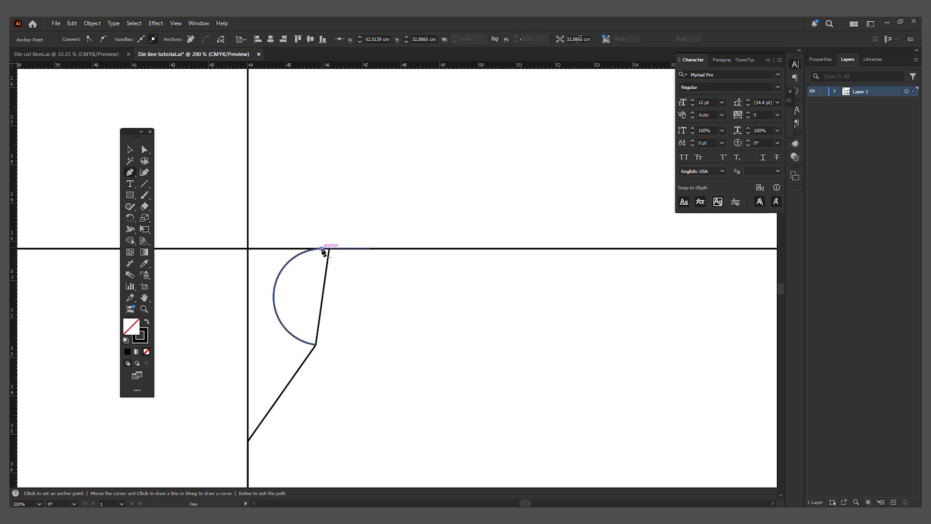
click(322, 248)
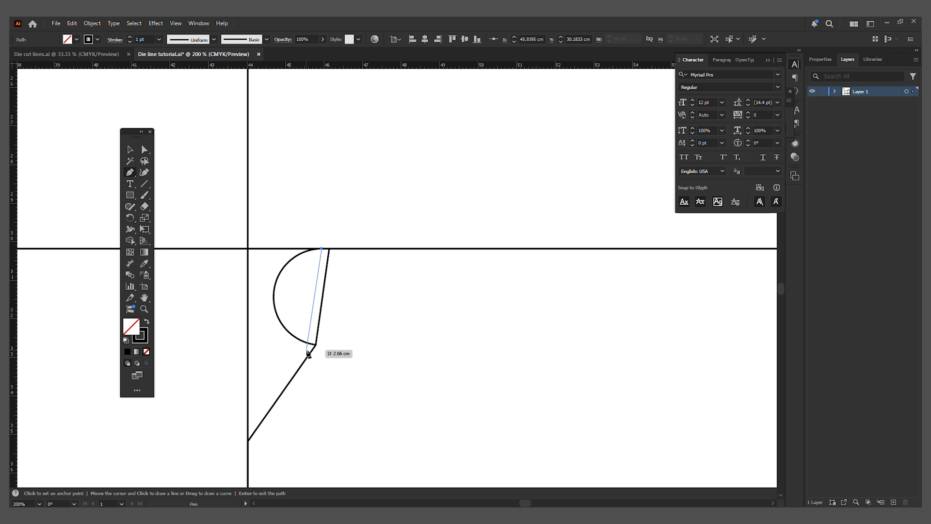
click(307, 356)
key(v)
key(ctrl+minus)
click(708, 426)
- Delete the rotated flap copy and its two rounded tabs, keeping only the two slit lines in the panel
click(696, 358)
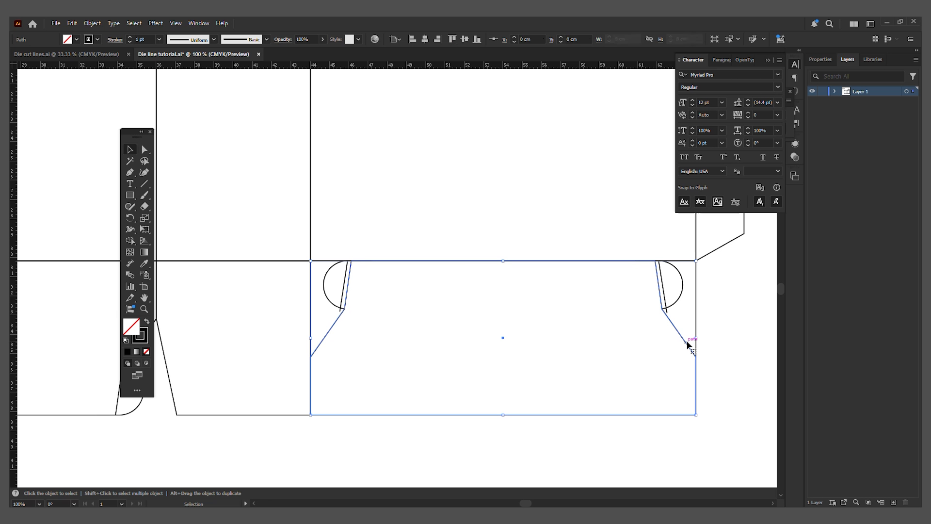
key(Delete)
click(680, 302)
key(Delete)
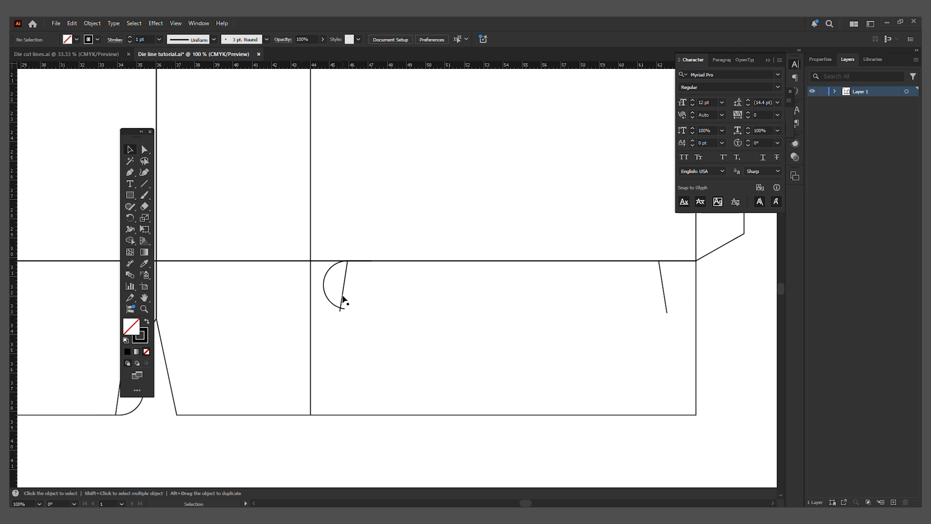
click(335, 307)
key(Delete)
key(ctrl+0)
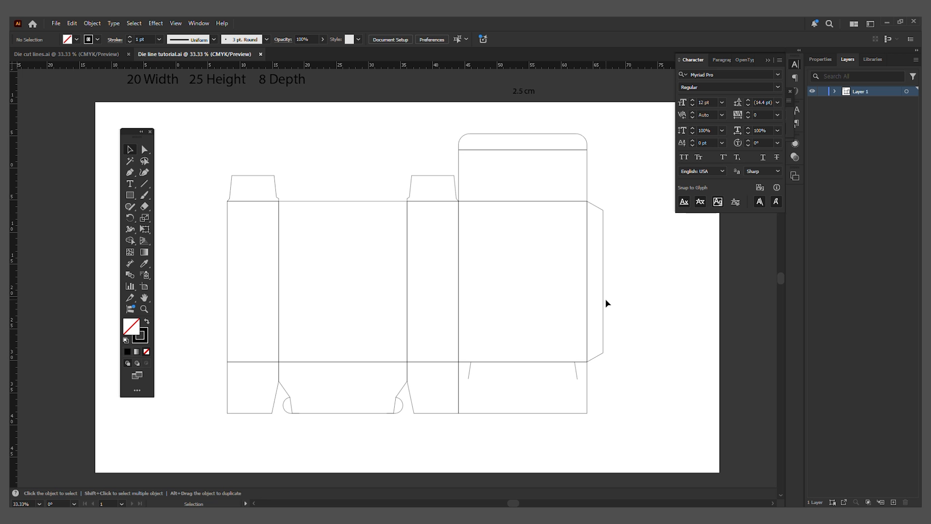
- Select the fold-line segments between the panels and flaps with the Direct Selection tool and cut them from the die line
scroll(605, 304, left, 1)
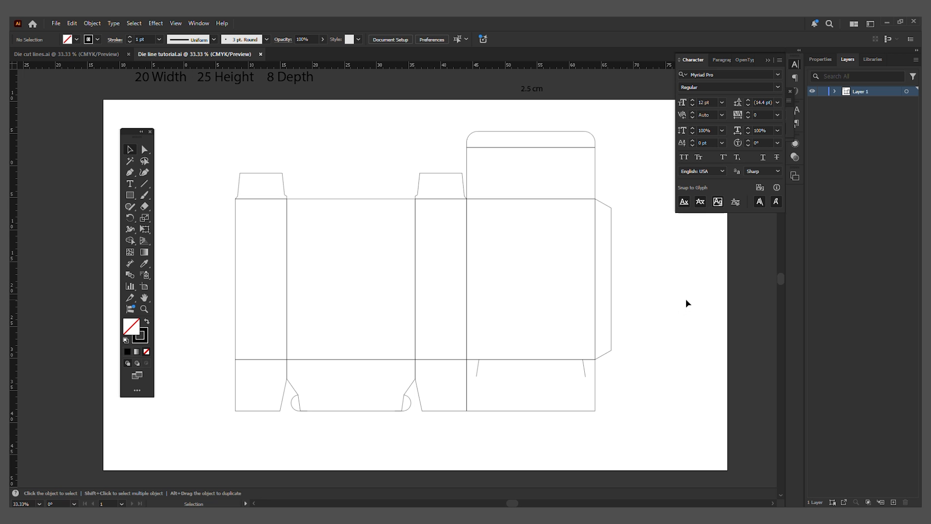
click(144, 151)
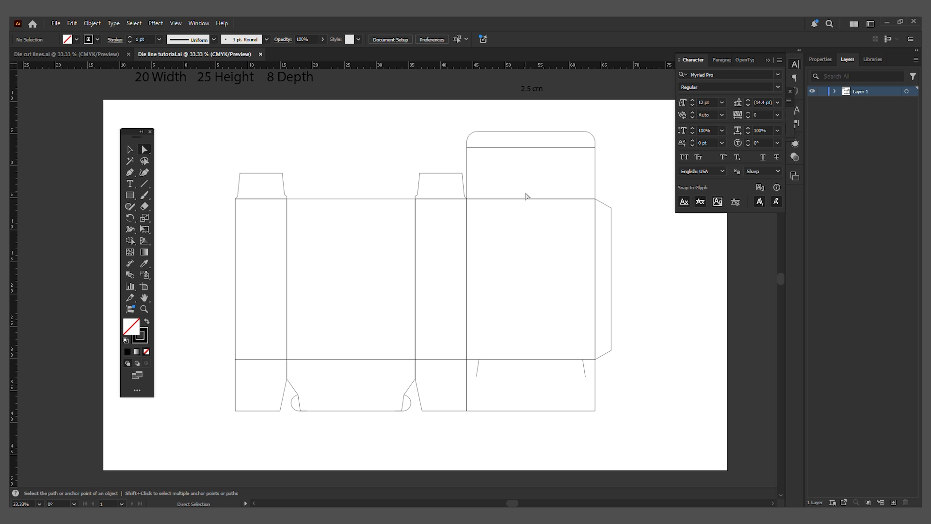
drag(532, 190, 527, 221)
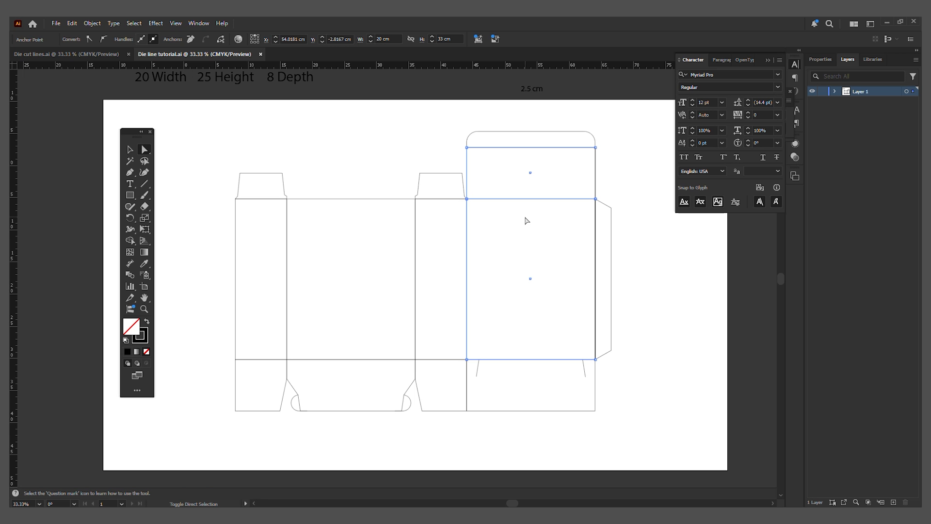
shift+click(534, 147)
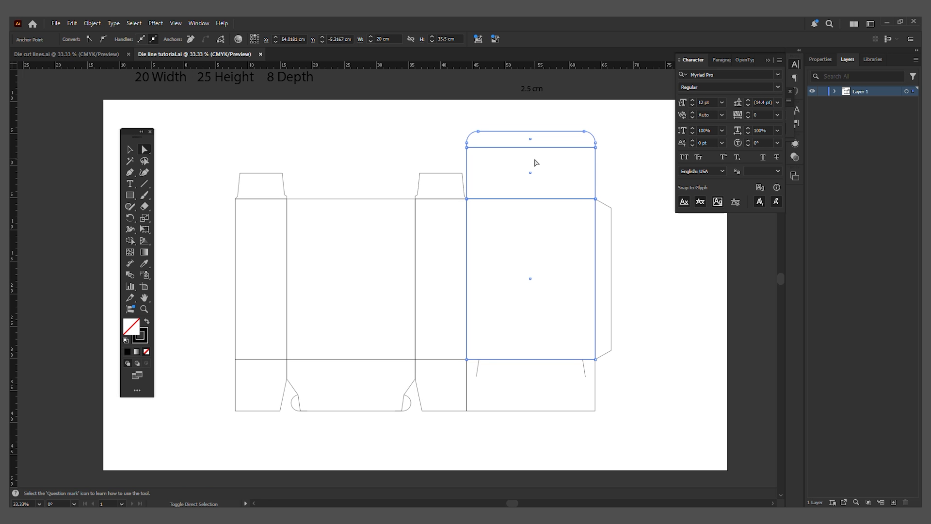
shift+click(522, 371)
drag(424, 313, 346, 367)
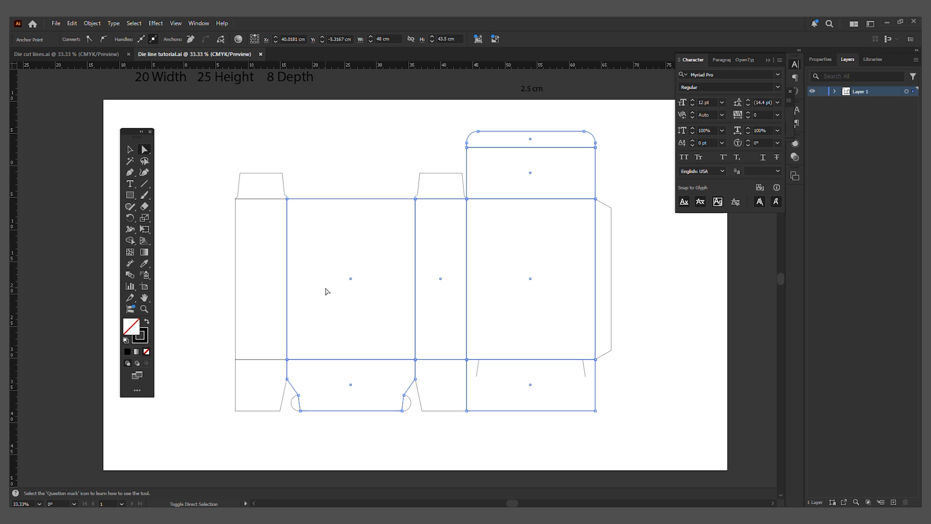
drag(326, 289, 273, 376)
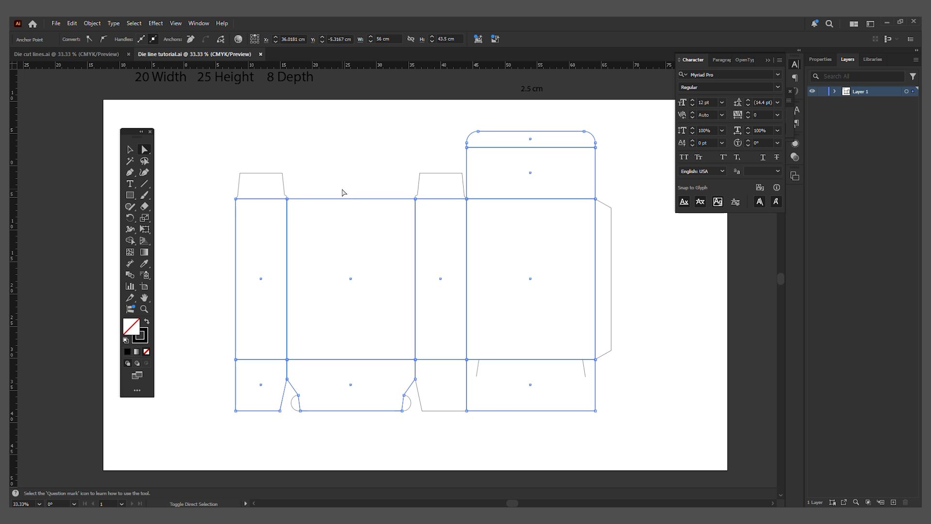
shift+click(263, 191)
shift+click(443, 192)
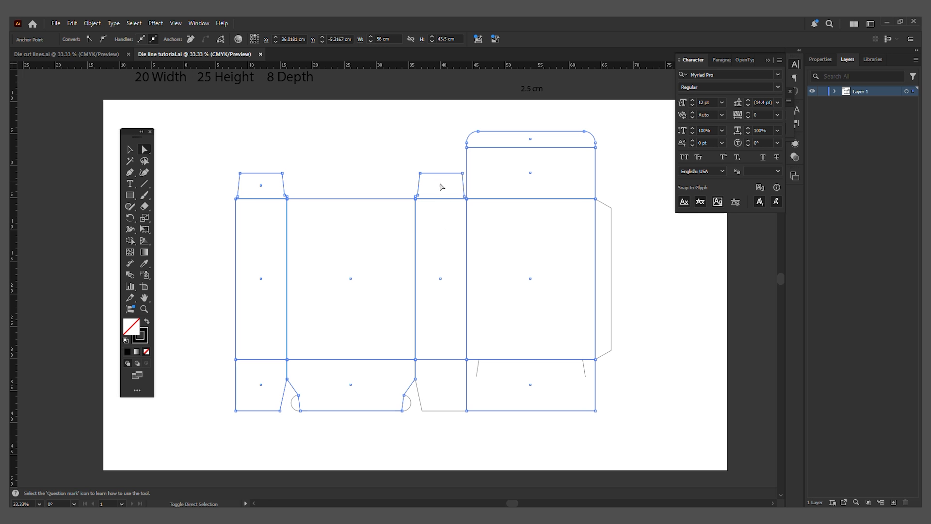
shift+click(602, 268)
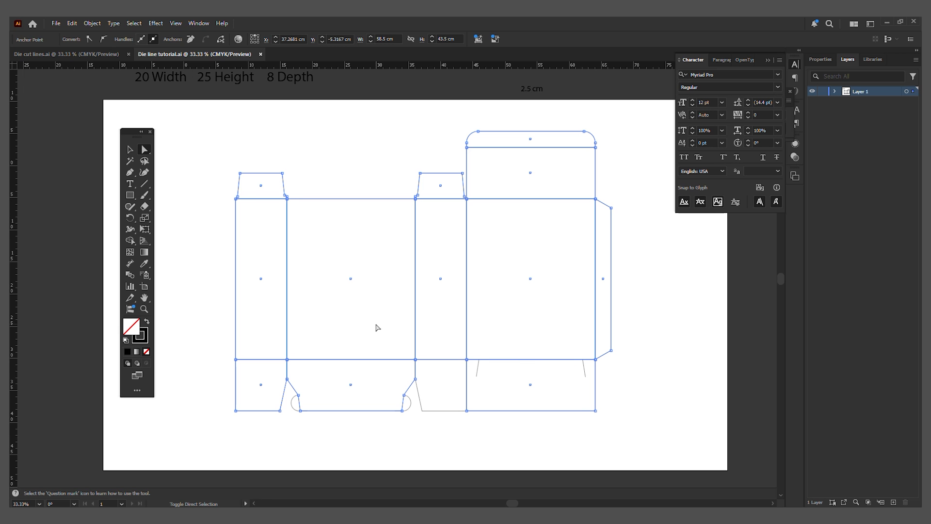
shift+click(428, 349)
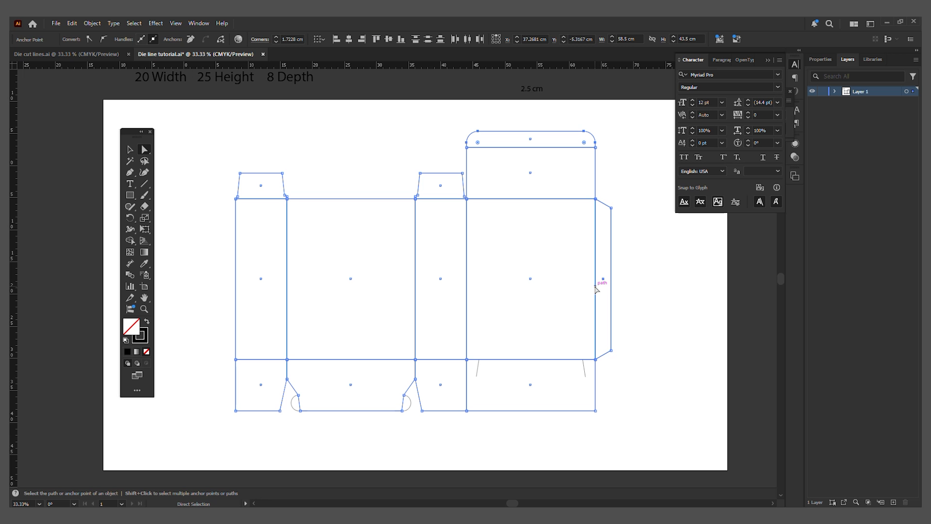
click(72, 24)
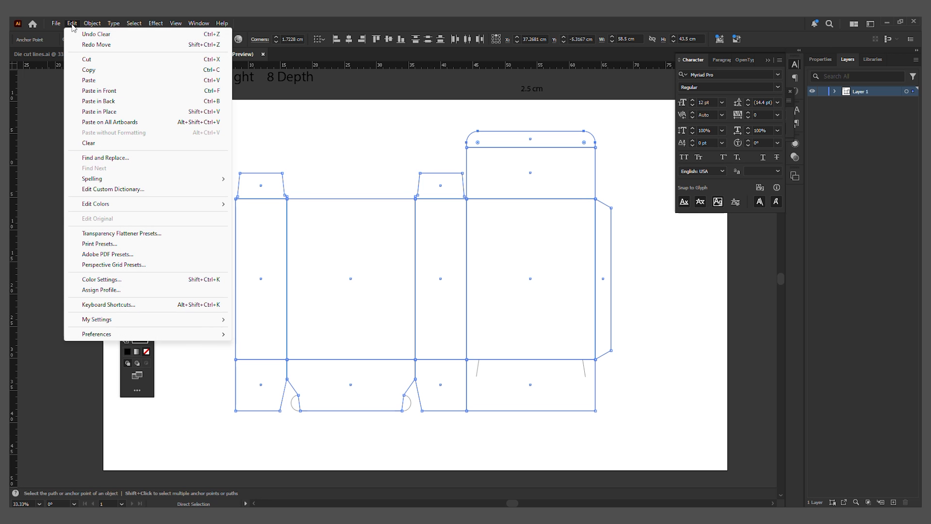
click(107, 59)
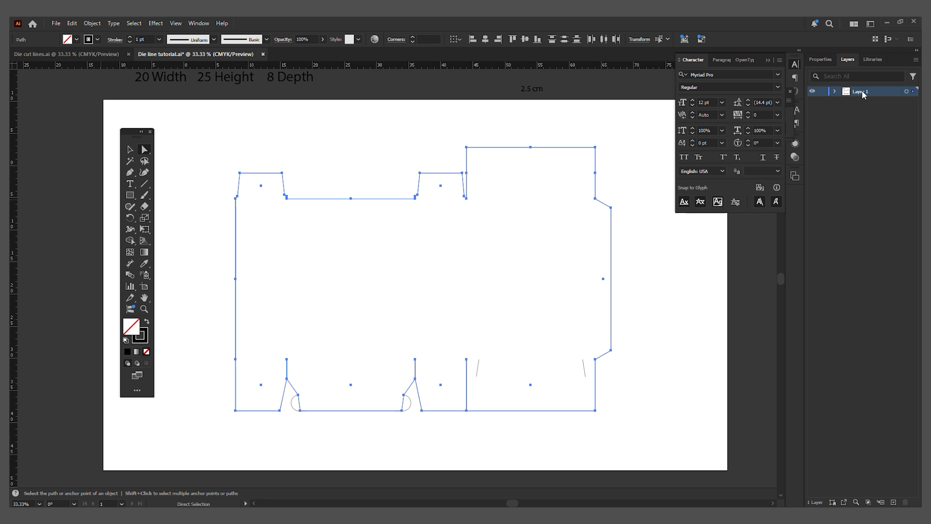
- Rename the existing layer "die cut line" and create a new layer named "Creasing line"
double_click(861, 91)
text(die cut line)
key(Return)
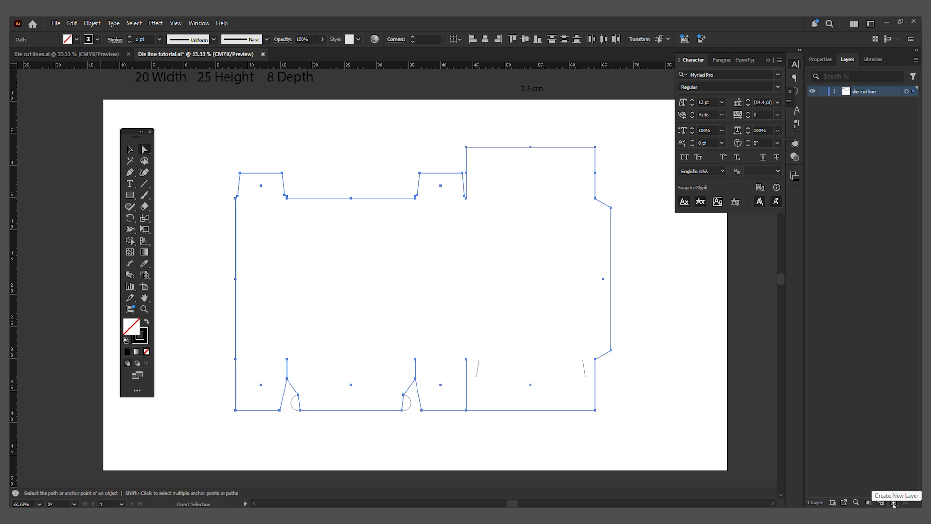
click(893, 502)
double_click(865, 91)
text(Creasing)
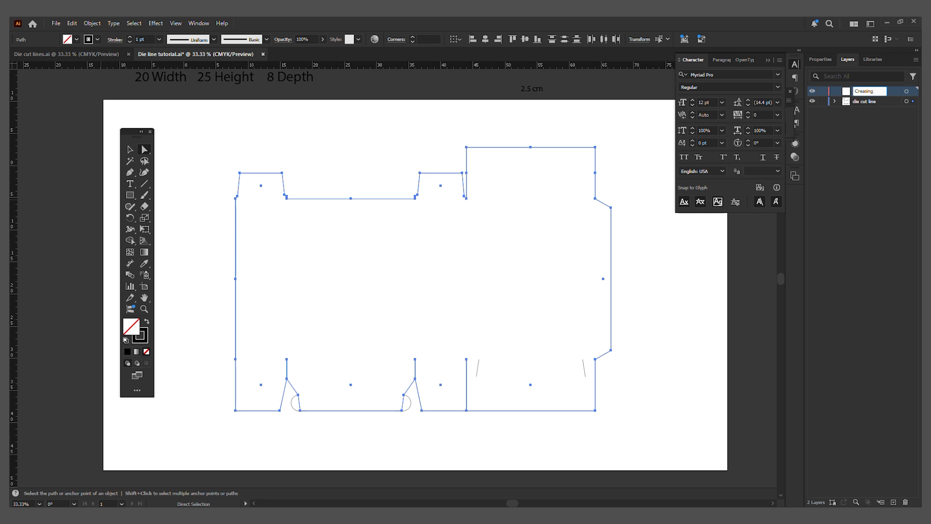
text( line)
key(Return)
- Paste the cut fold lines in front, at their original position, on the Creasing line layer
click(892, 94)
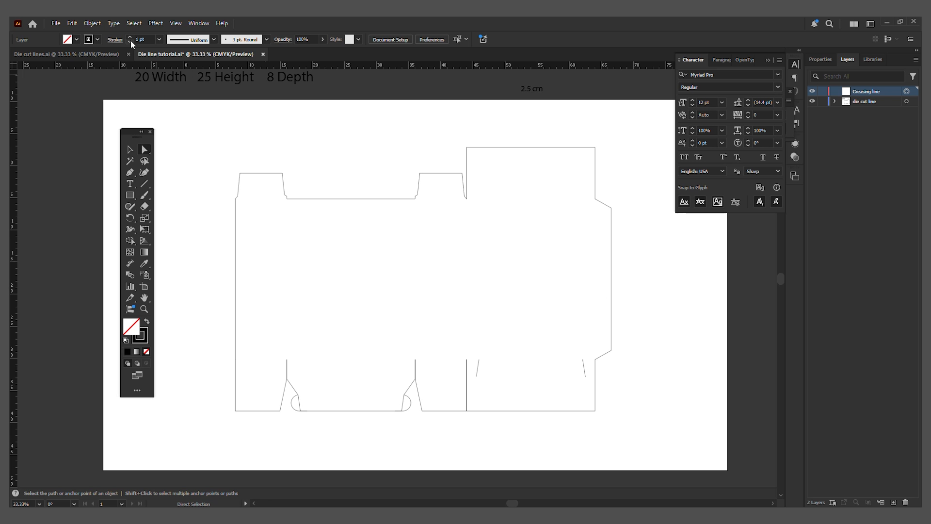
click(76, 24)
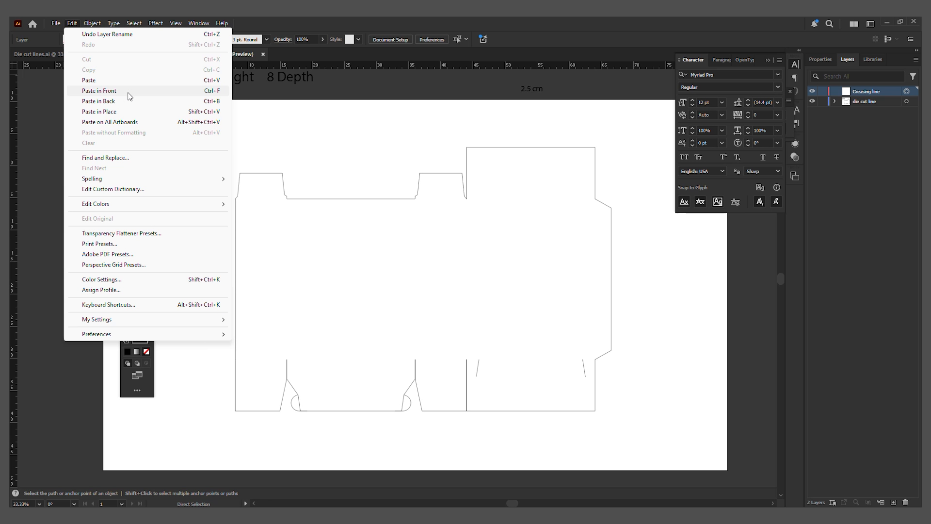
click(99, 91)
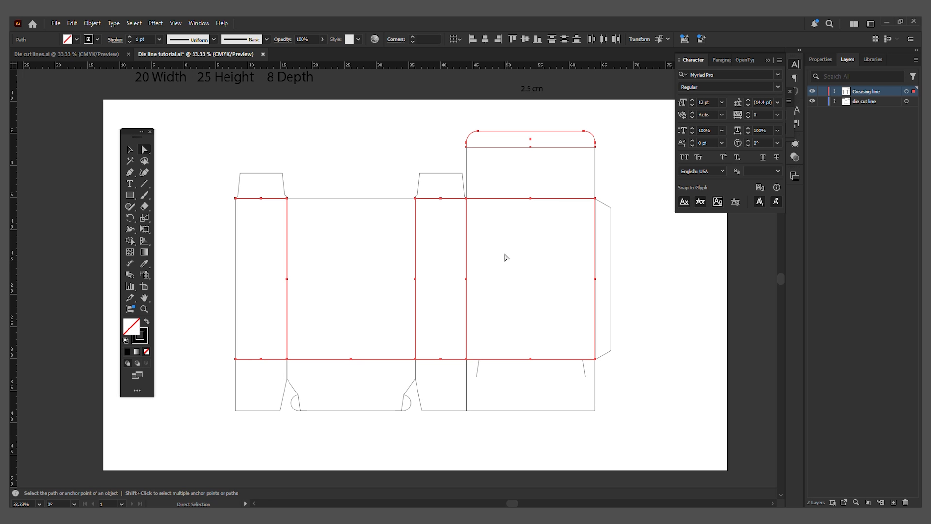
- Turn the strokes on the Creasing line layer into dashed lines with a 12 pt dash and deselect them
key(v)
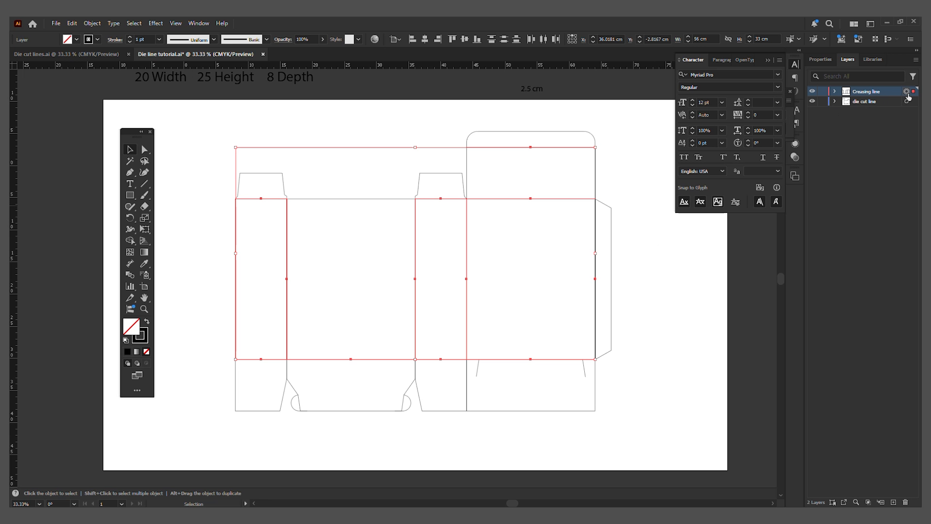
click(115, 40)
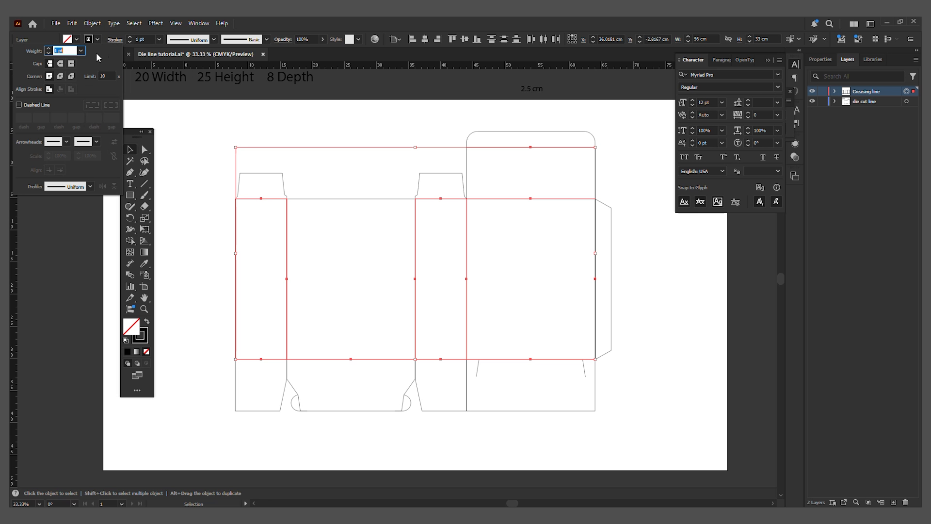
click(19, 105)
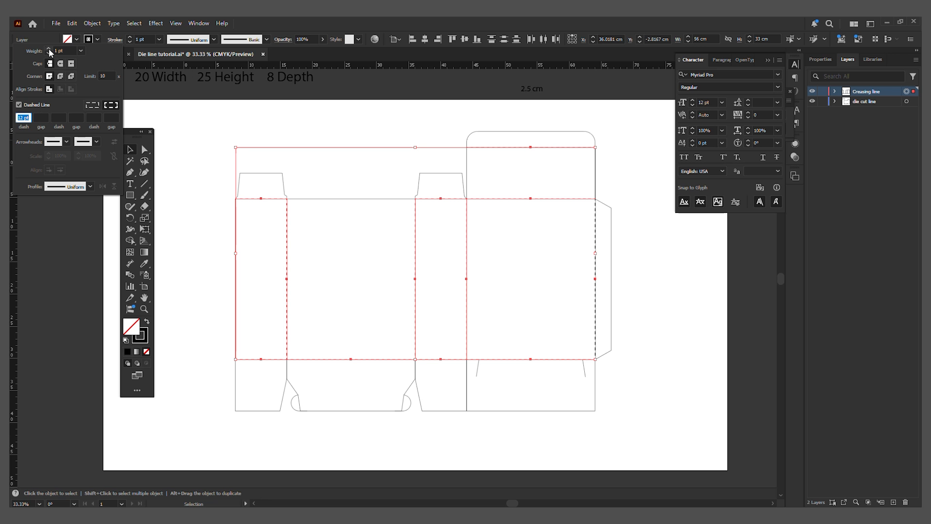
click(29, 118)
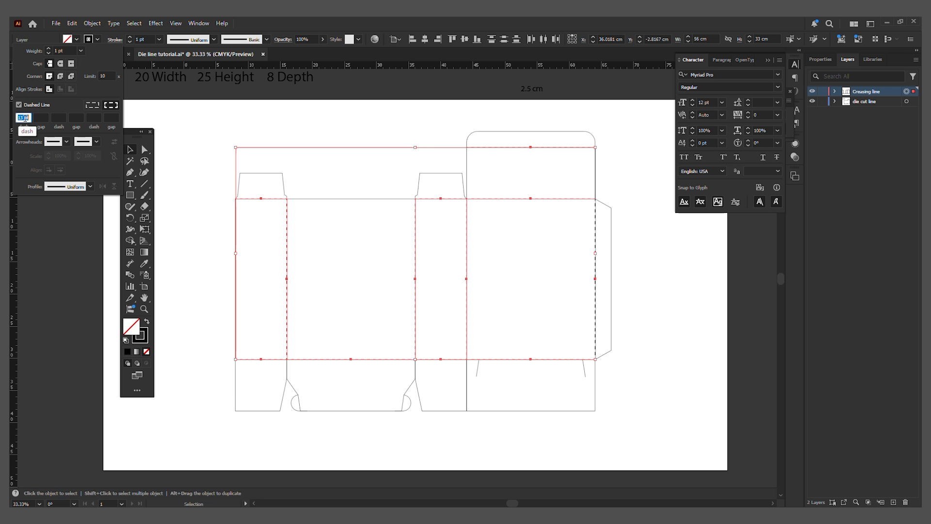
click(469, 355)
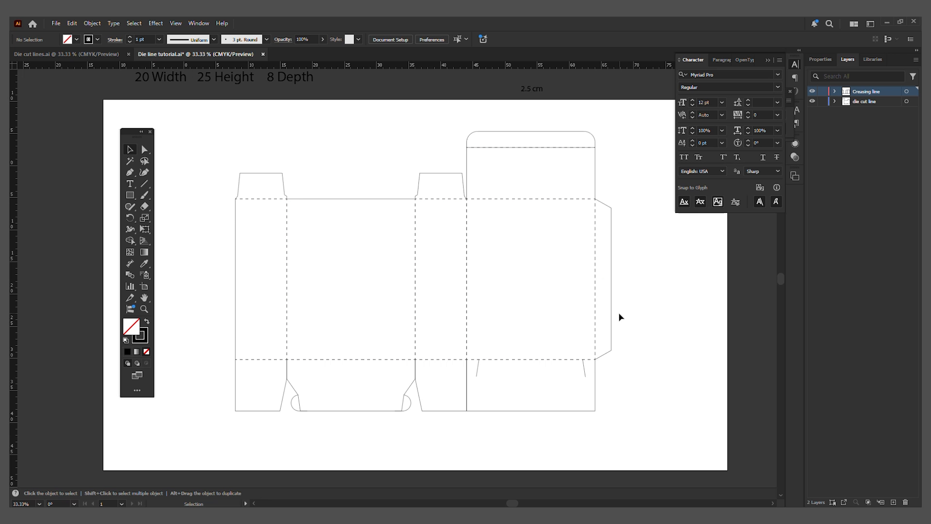
- Change the stroke colour of everything on the Creasing line layer to a lighter grey and deselect it
click(906, 92)
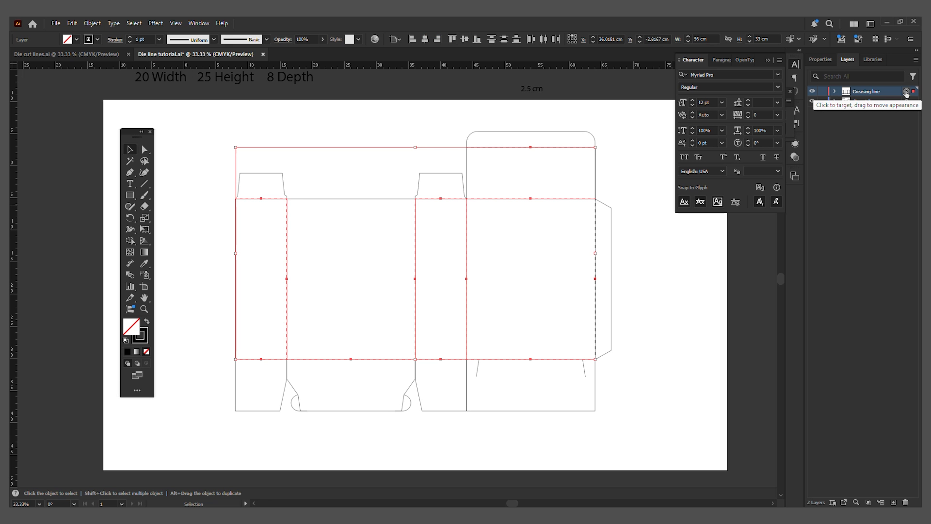
double_click(143, 335)
mouse_move(645, 284)
mouse_down()
mouse_move(607, 287)
mouse_move(603, 271)
mouse_up()
key(Return)
click(636, 362)
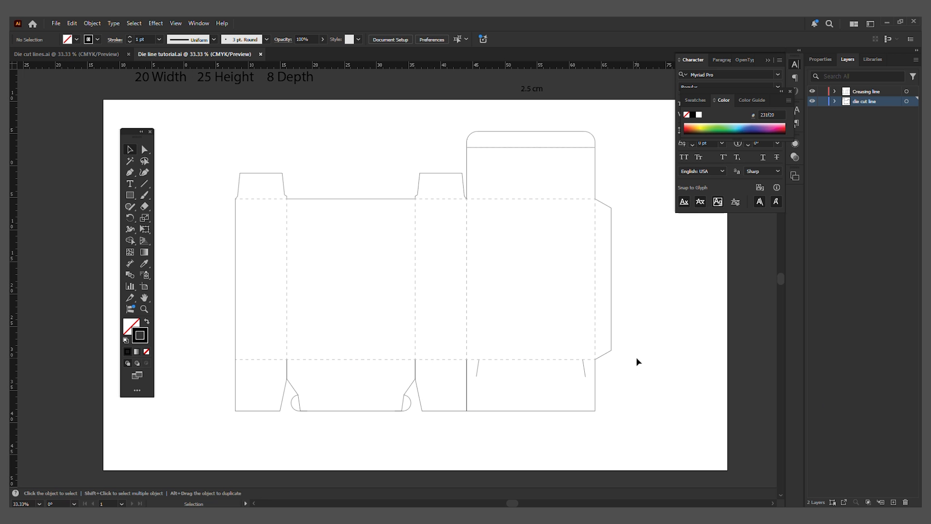
- Duplicate the die cut line layer as "Bleed line", hiding the Creasing line layer and the original die cut line layer
click(813, 92)
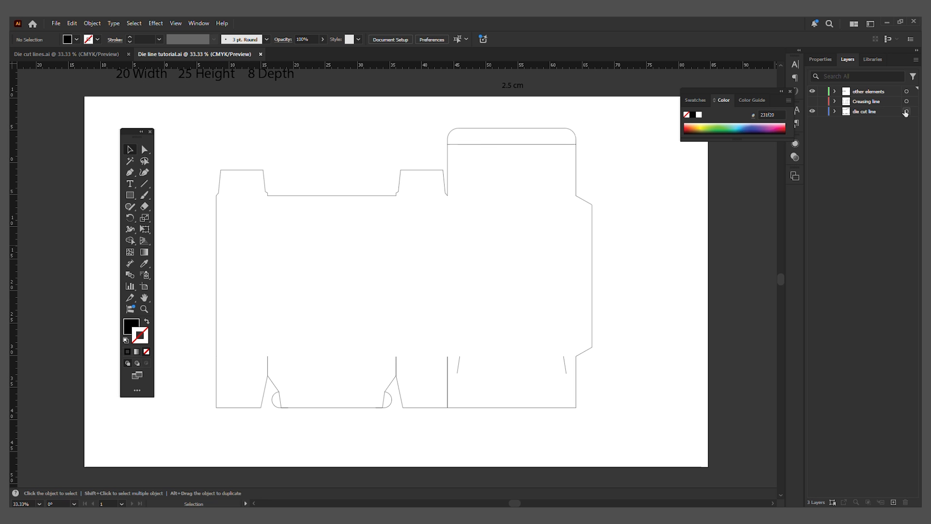
click(906, 112)
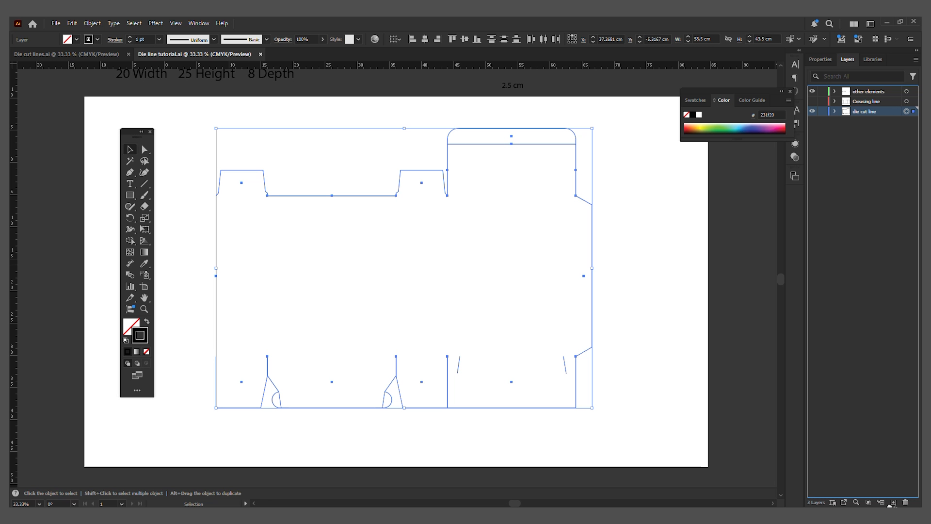
drag(893, 503, 893, 502)
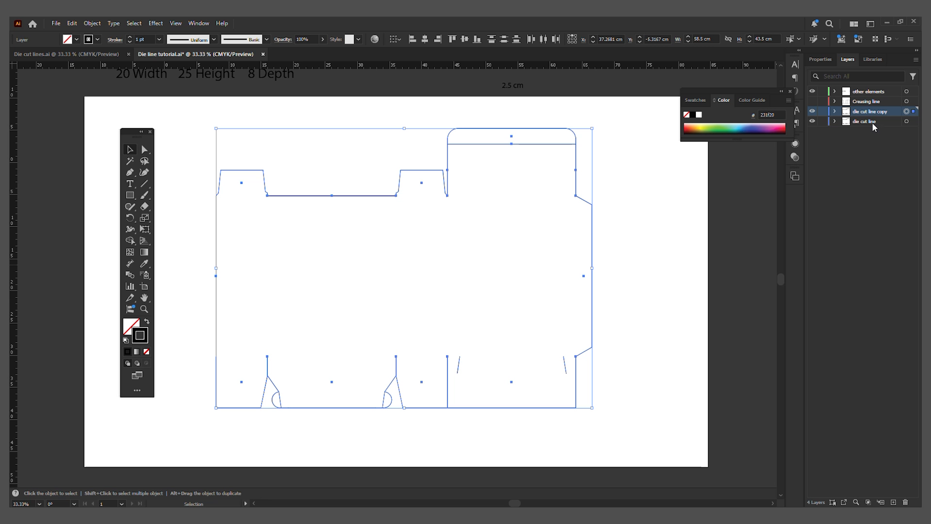
click(811, 122)
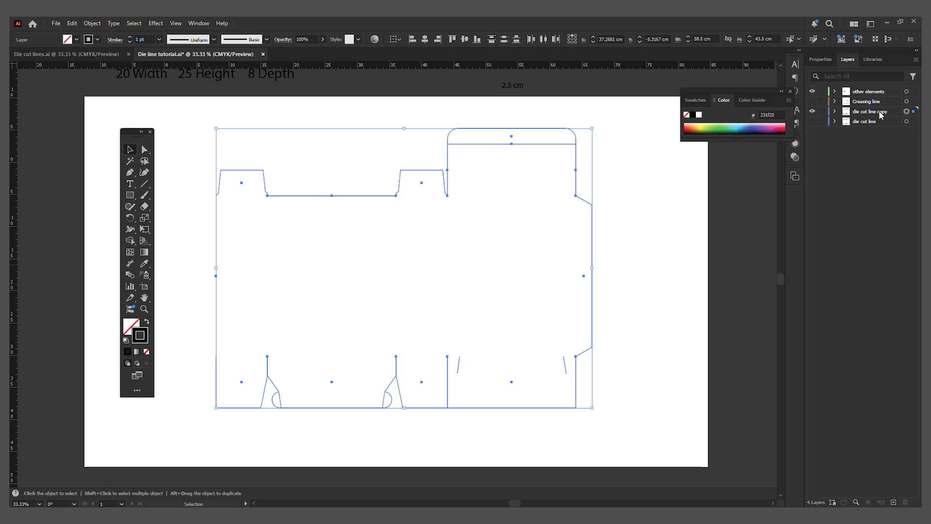
double_click(879, 112)
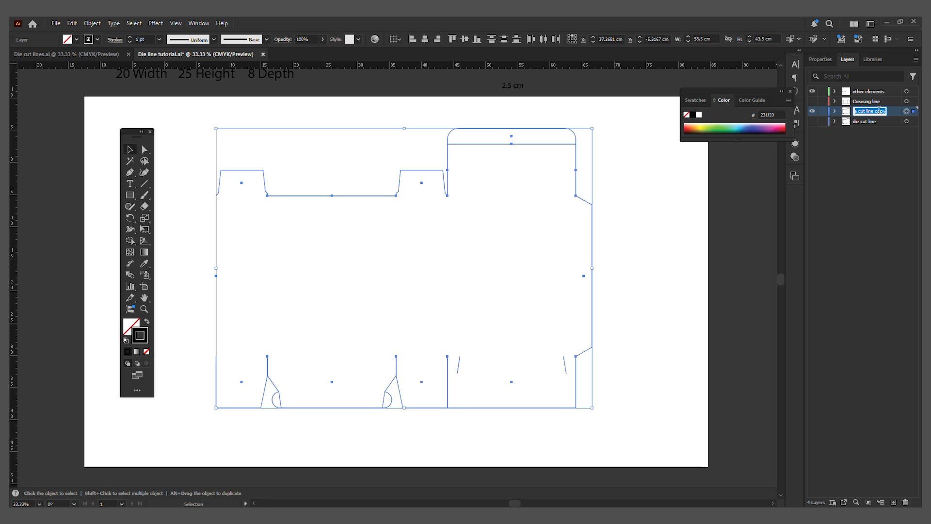
text(Bleed line)
key(Return)
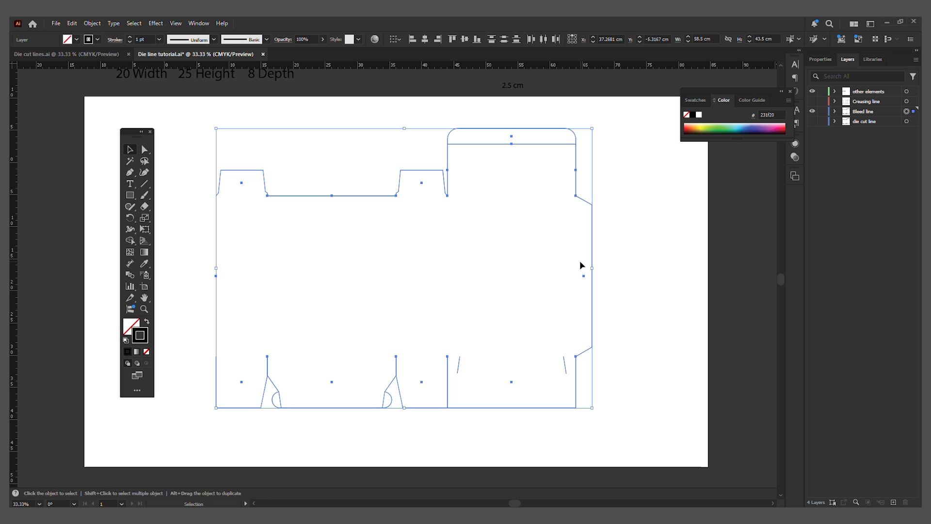
- Swap fill and stroke on the Bleed line artwork and offset its paths by 0.5 cm with round joins
click(146, 324)
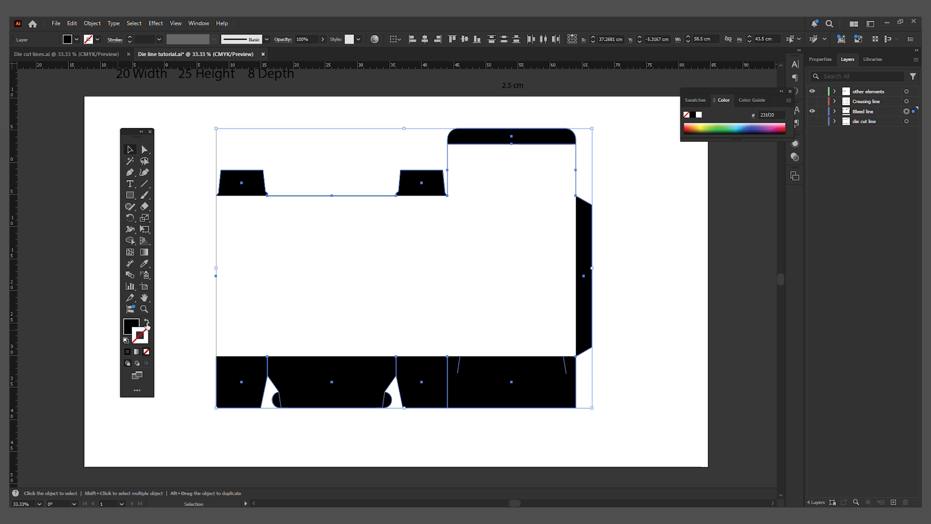
click(92, 23)
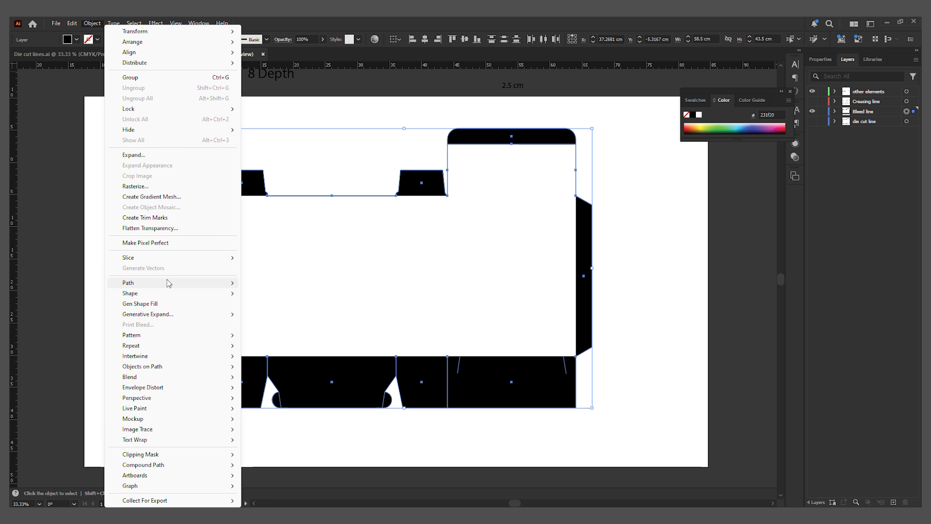
mouse_move(168, 283)
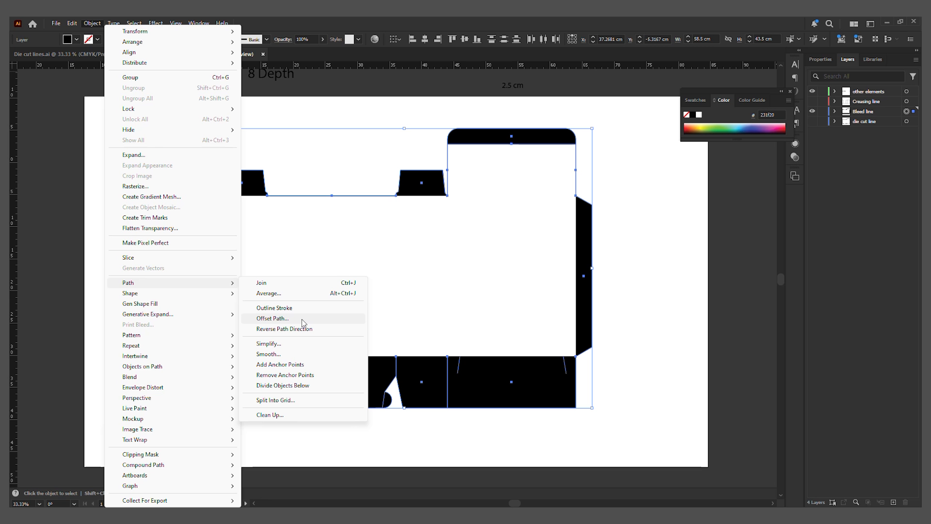
click(302, 319)
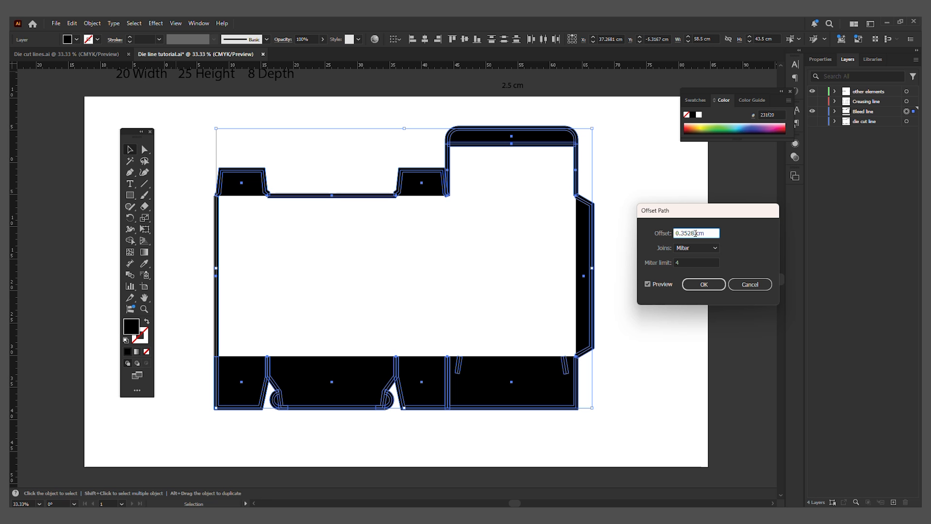
drag(695, 233, 681, 234)
text(7)
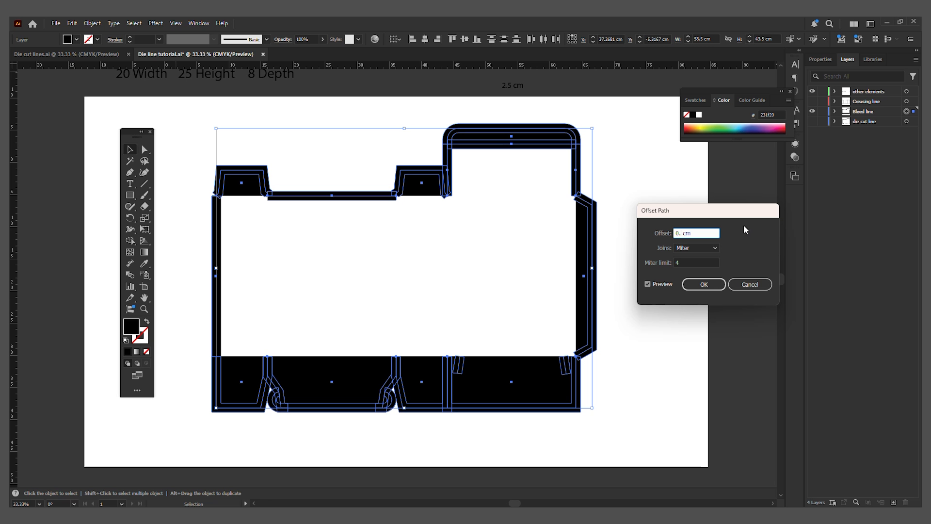
text(5)
click(706, 247)
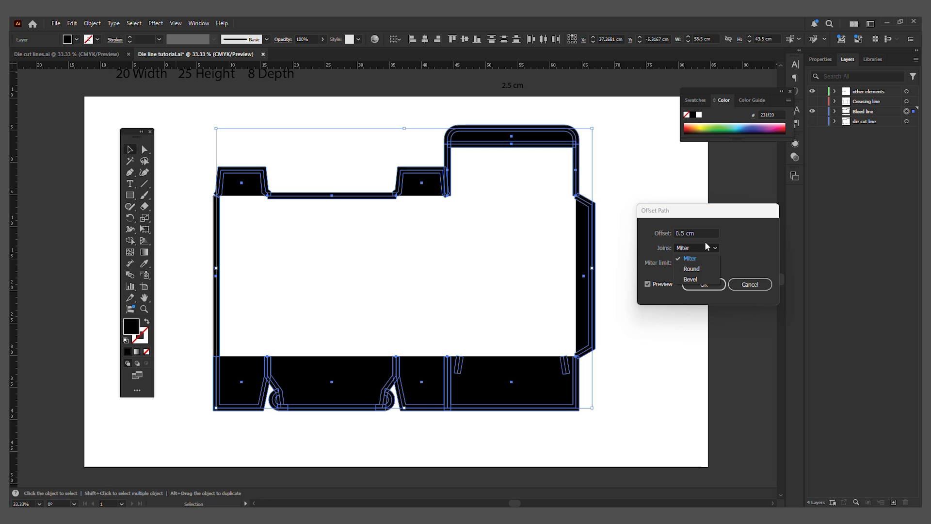
click(694, 268)
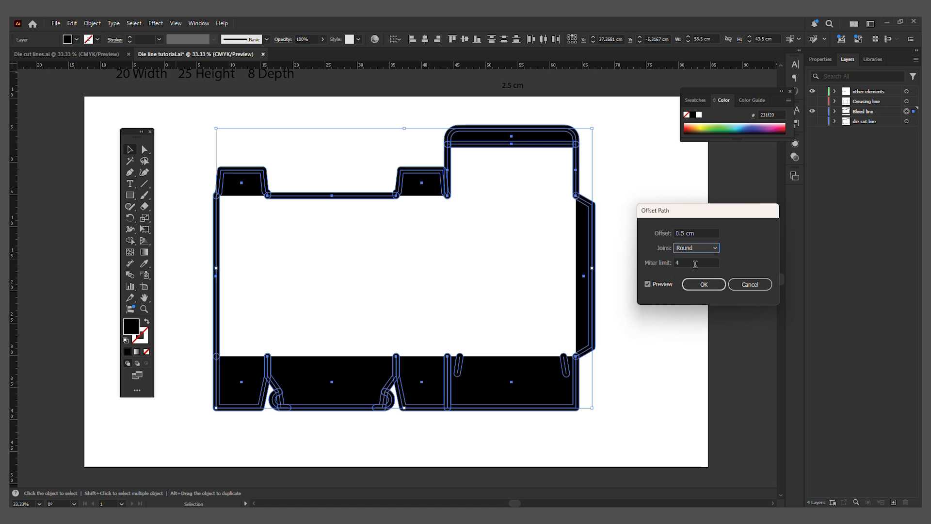
click(709, 287)
- Unite the original and offset paths on the Bleed line layer into a single compound path with Pathfinder
click(194, 25)
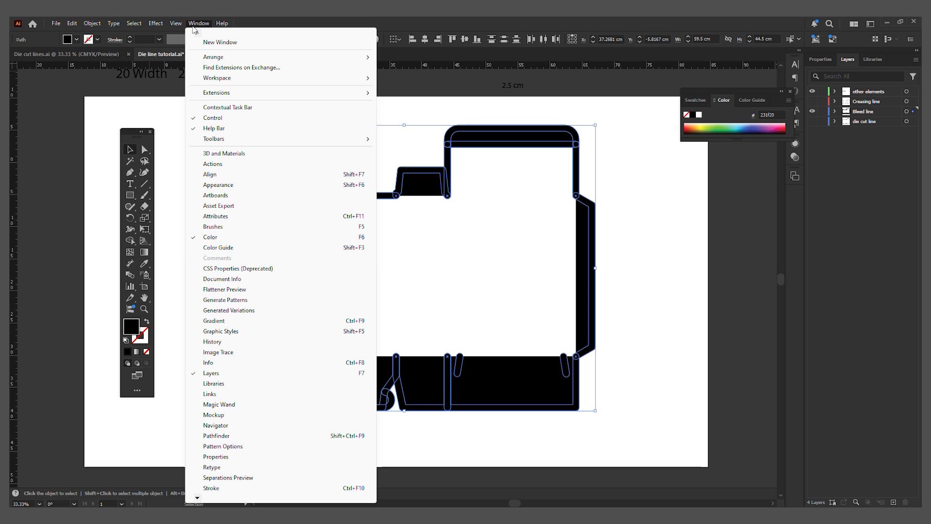
click(253, 435)
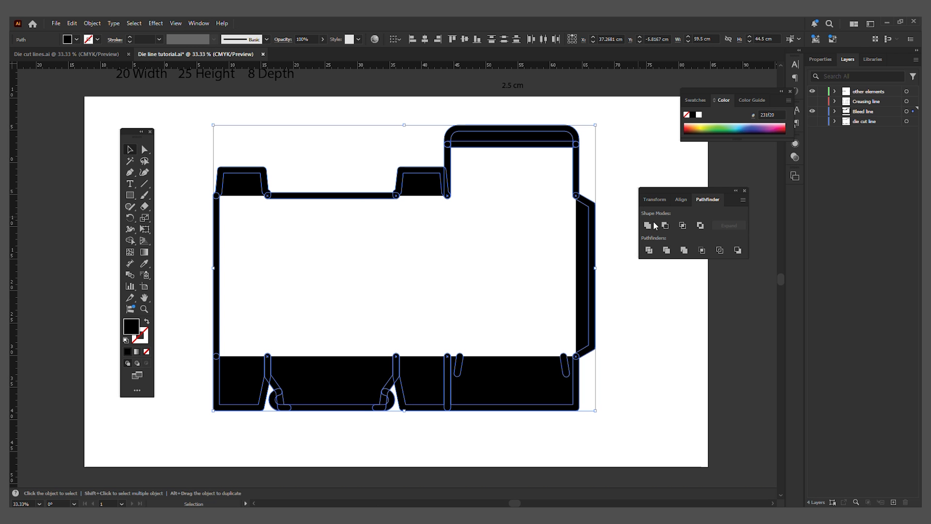
click(647, 226)
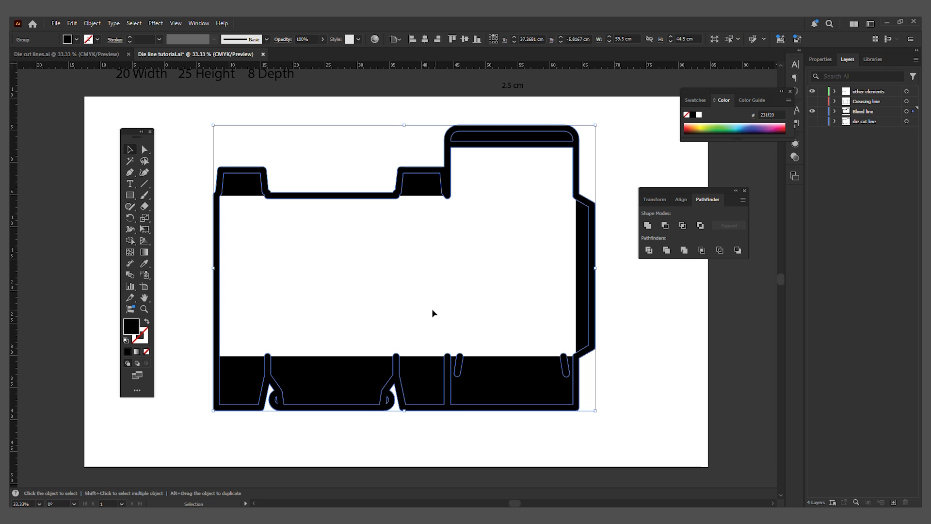
click(646, 224)
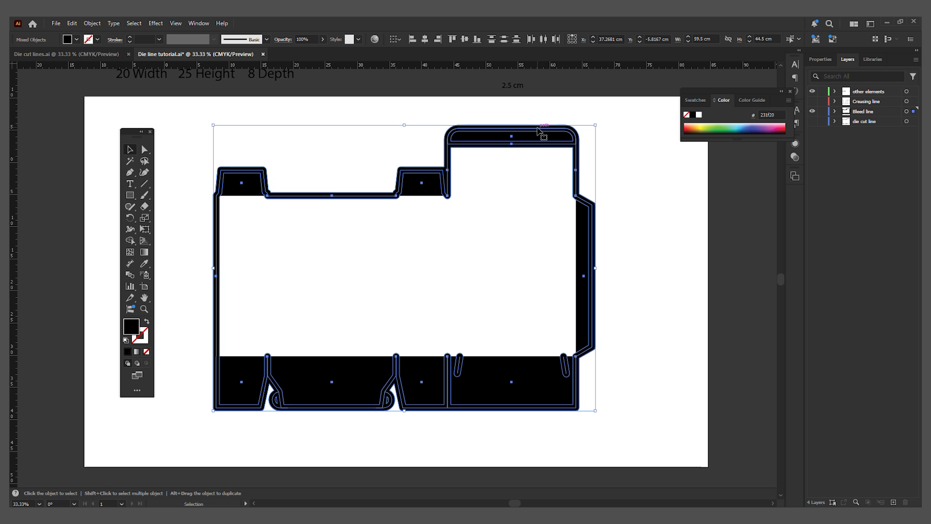
click(93, 23)
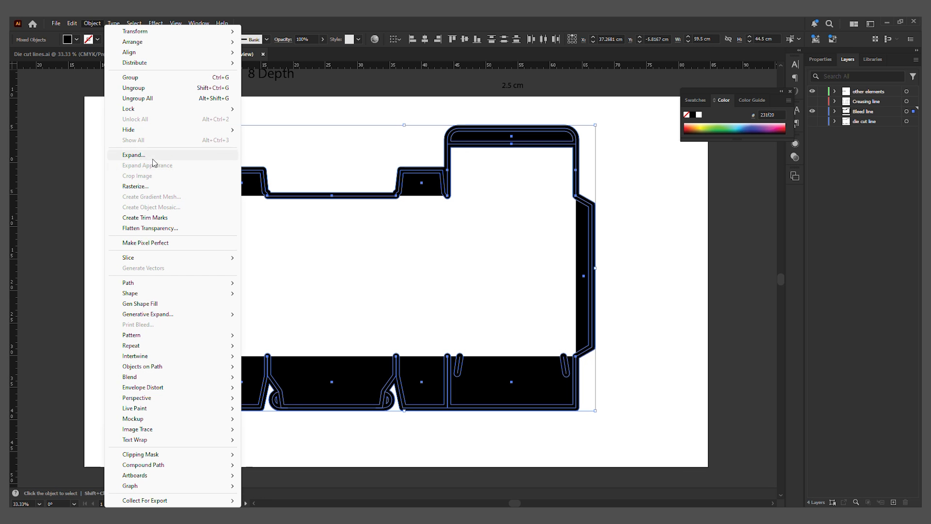
click(153, 155)
drag(137, 131, 102, 134)
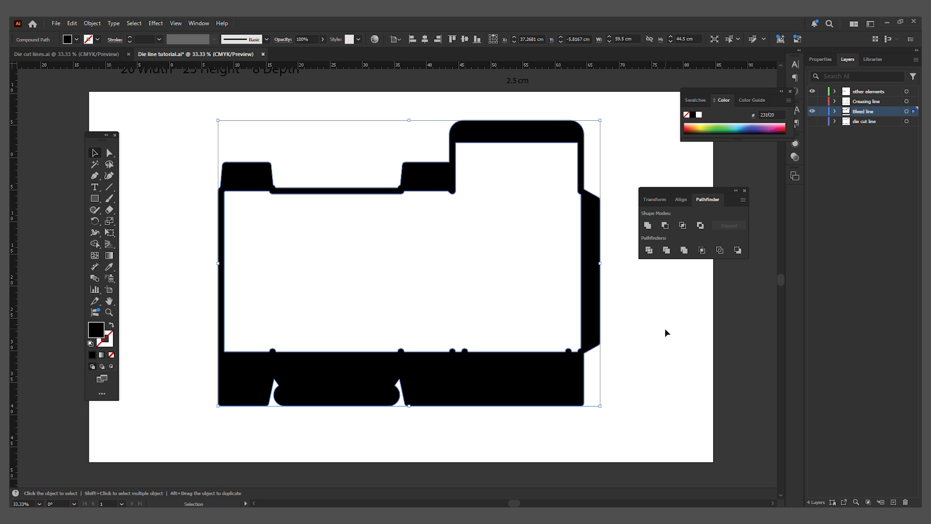
- Release the bleed compound path and unite the resulting paths into one solid silhouette, leaving it deselected
right_click(444, 227)
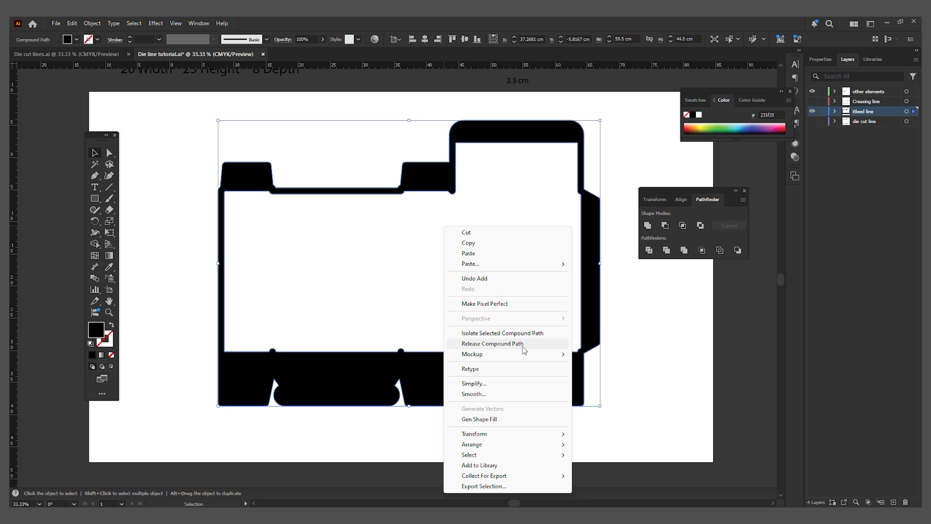
click(492, 343)
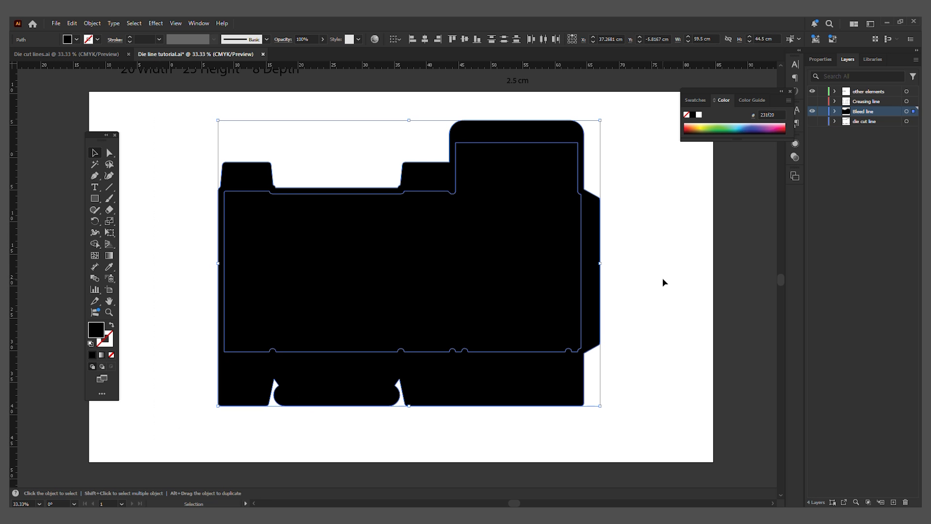
click(203, 23)
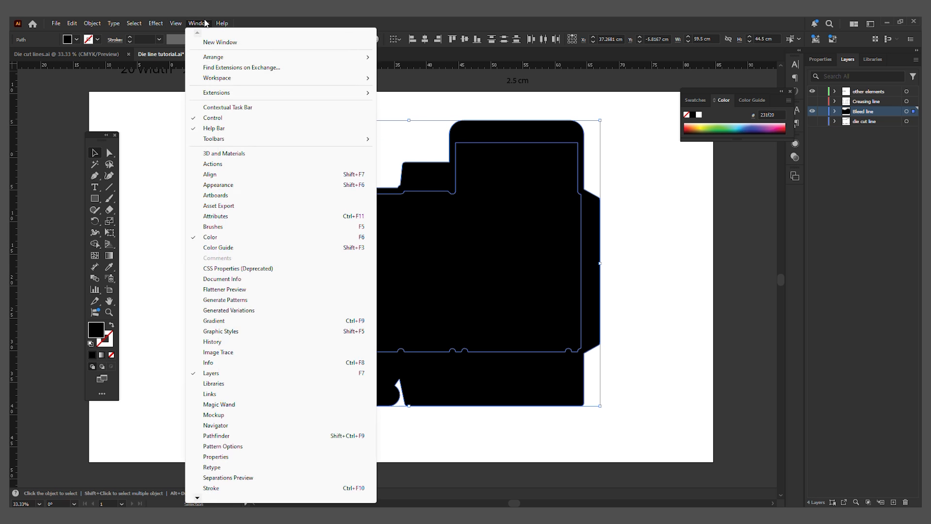
click(227, 436)
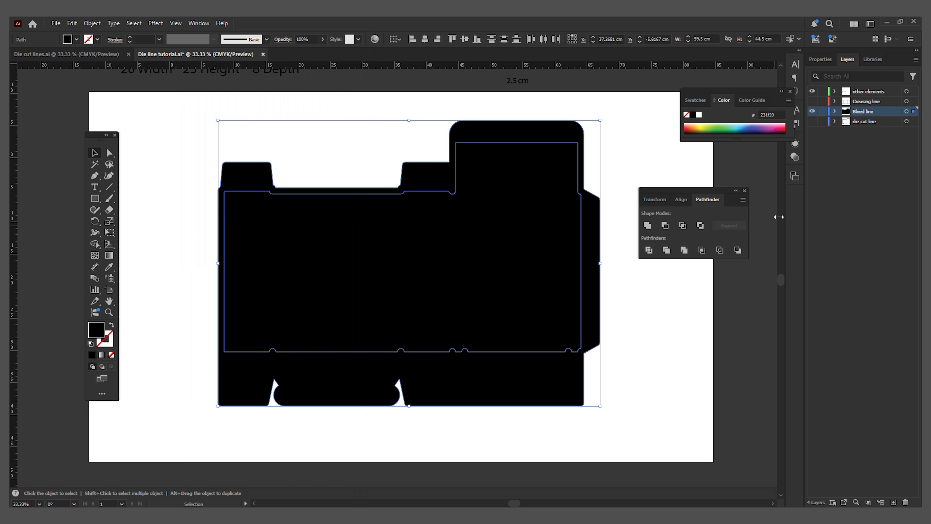
click(648, 225)
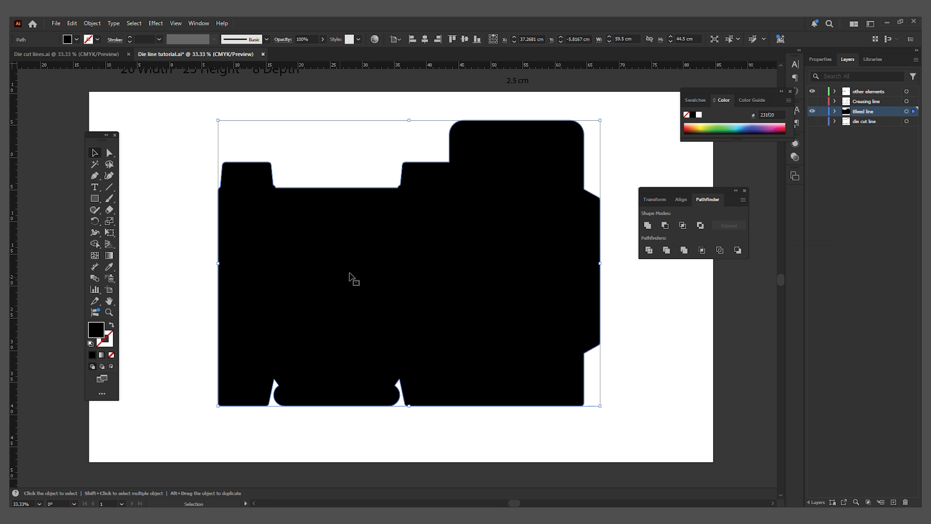
key(shift+ctrl+F9)
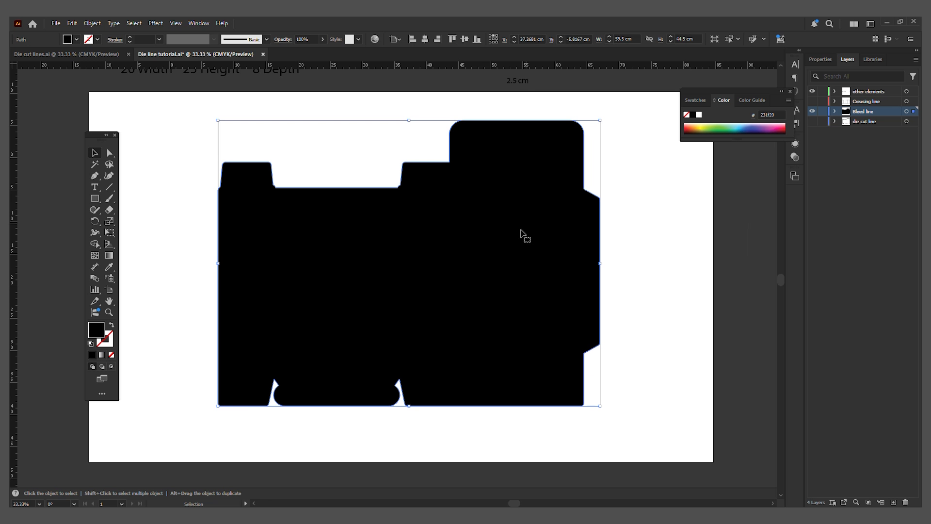
click(704, 275)
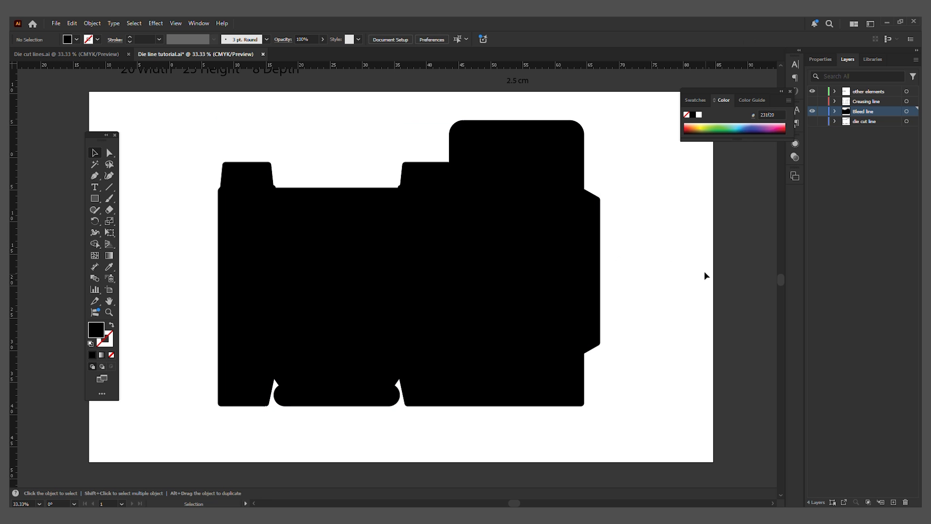
- Set the bleed silhouette's fill to light grey e2e2e2 and deselect it
click(492, 298)
double_click(96, 331)
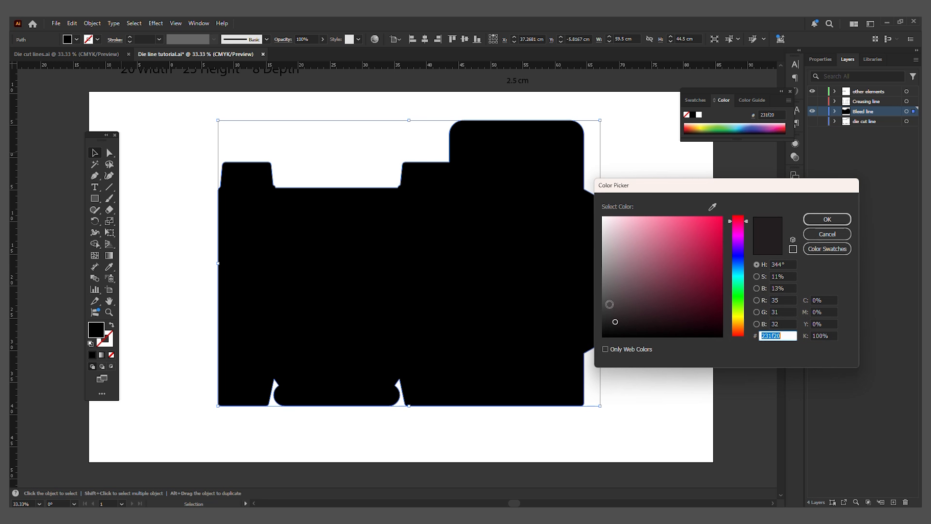
drag(617, 322, 600, 230)
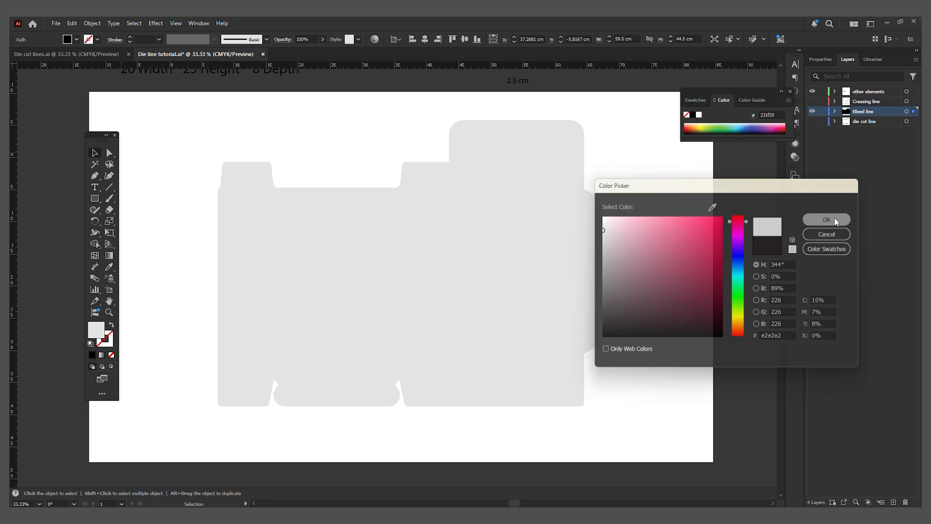
click(828, 219)
click(668, 255)
- Move the Bleed line layer beneath the die cut line layer and show the hidden die cut and Creasing line layers
drag(879, 112, 865, 125)
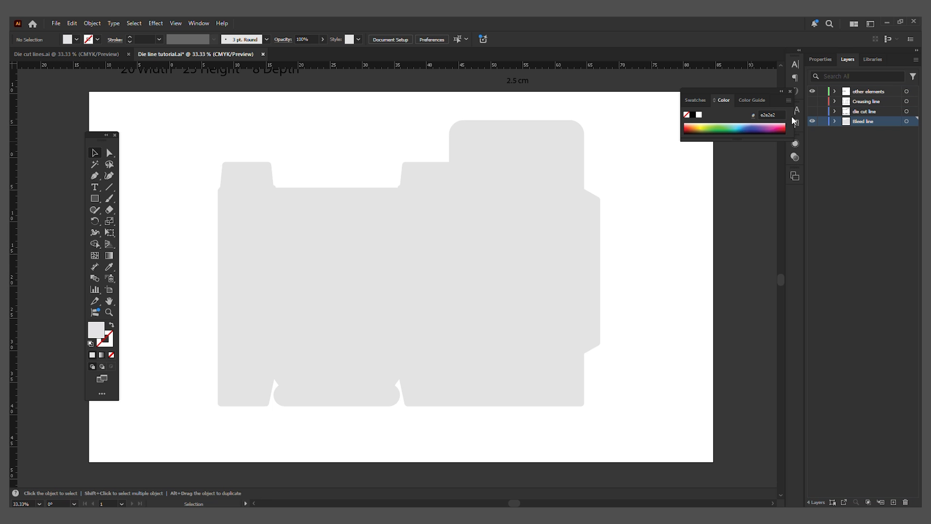
click(881, 112)
click(812, 112)
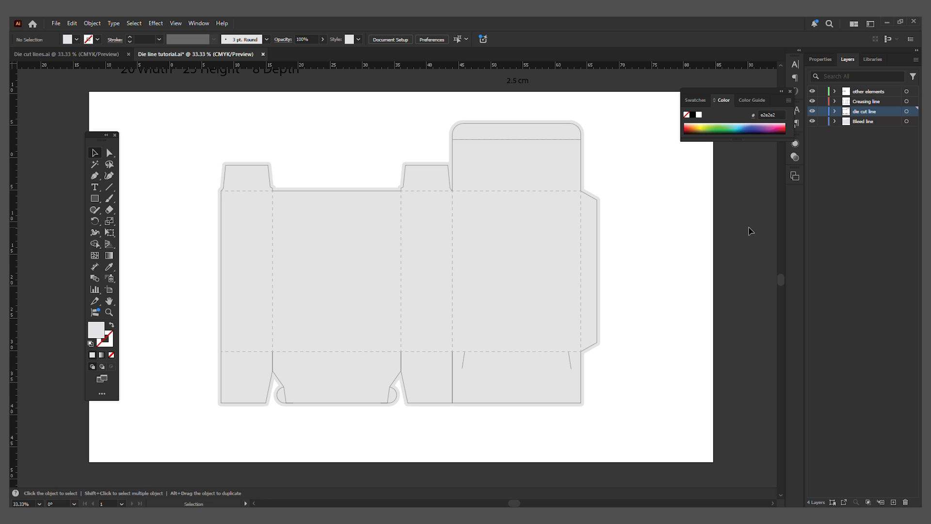
- Save the die line document
key(ctrl+s)
click(706, 334)
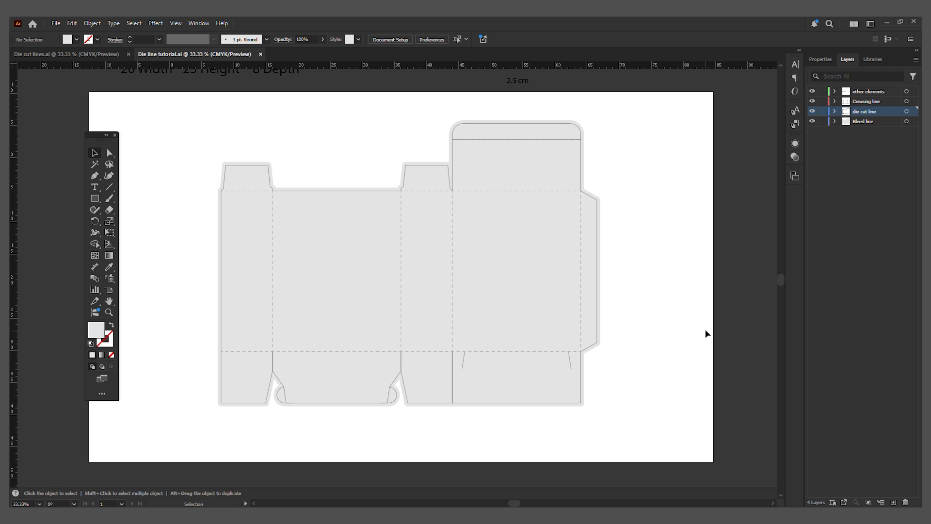